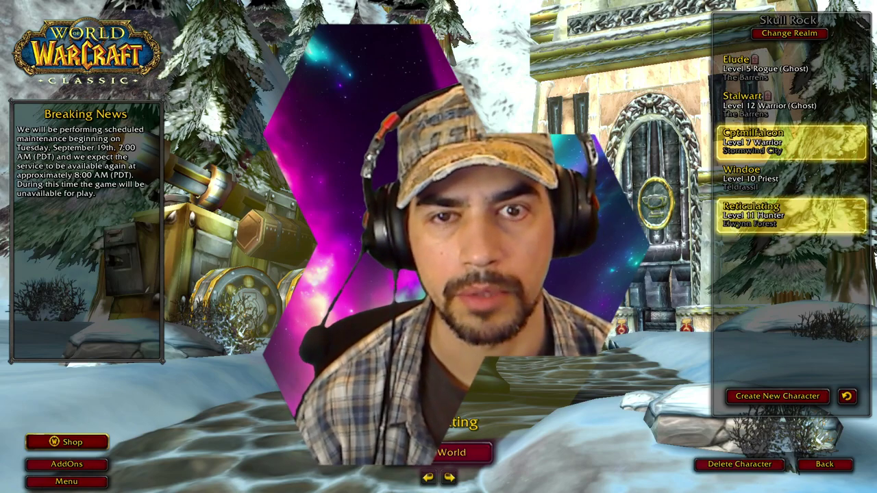
Review the AddOn list from the character selection screen and accept it.
{"action": "left_click", "coordinate": [105, 464]}
{"action": "scroll", "coordinate": [438, 240], "scroll_direction": "down", "scroll_amount": 3}
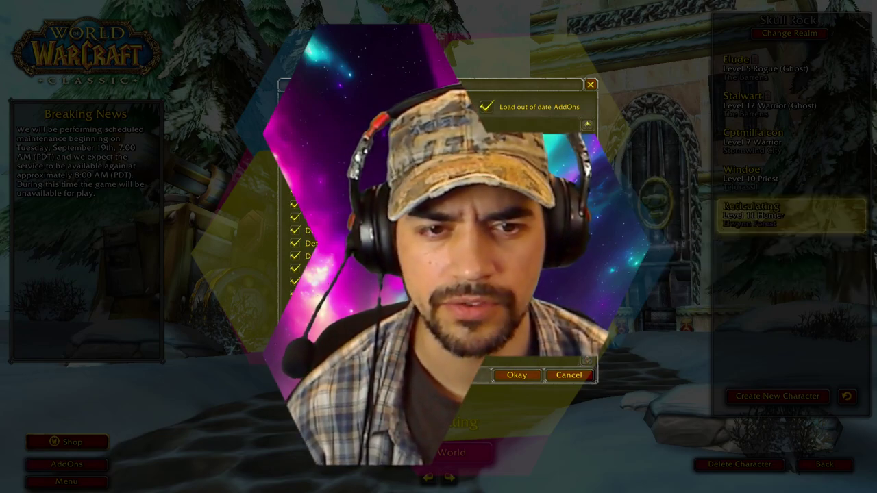
{"action": "left_click", "coordinate": [525, 375]}
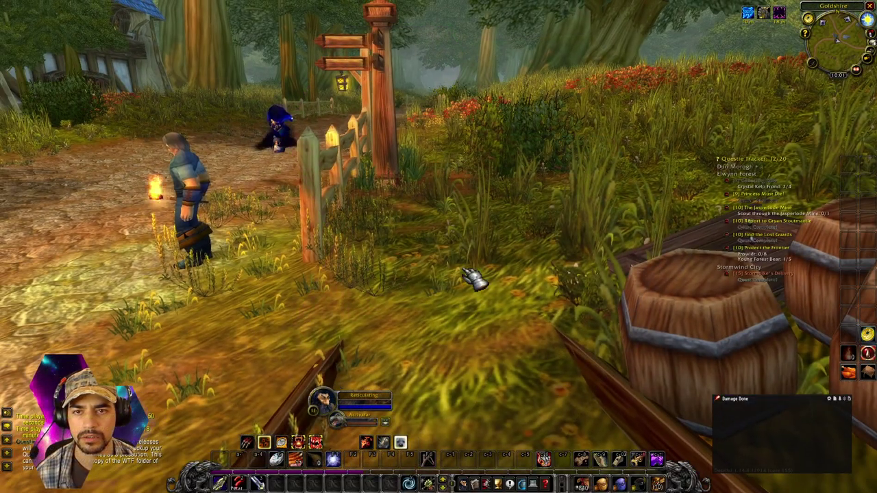
{"action": "left_click_drag", "start_coordinate": [473, 277], "coordinate": [398, 189]}
{"action": "right_click", "coordinate": [398, 189]}
{"action": "left_click", "coordinate": [454, 231]}
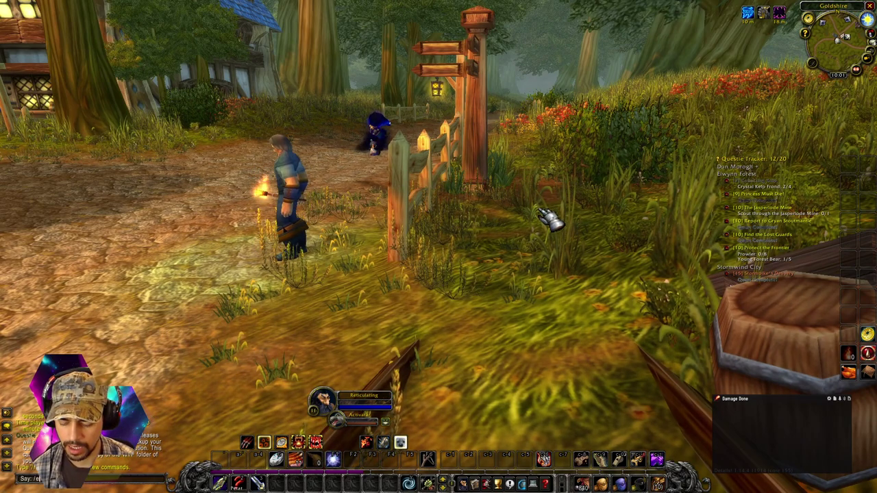
{"action": "key", "text": "Escape"}
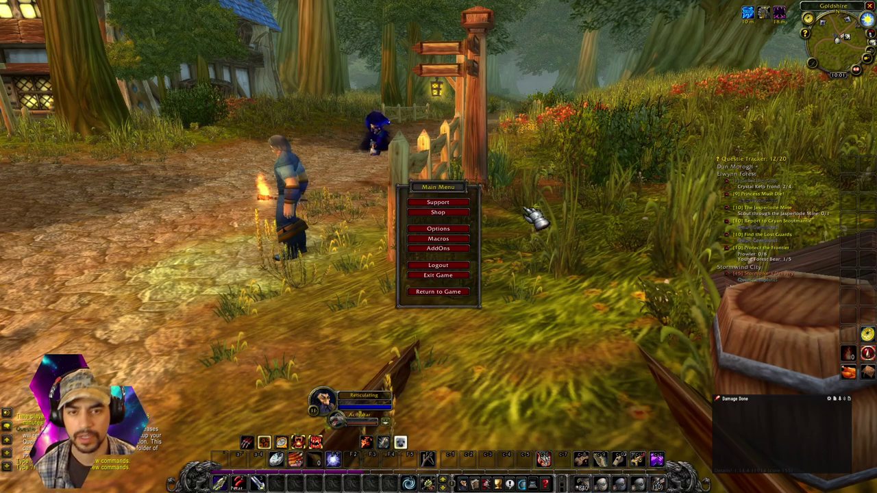
{"action": "left_click", "coordinate": [454, 230]}
{"action": "key", "text": "Escape"}
Examine the in-game AddOn list down to the ElvUI LuckyoneUI Classic entry and its dependency status.
{"action": "key", "text": "Escape"}
{"action": "left_click", "coordinate": [453, 248]}
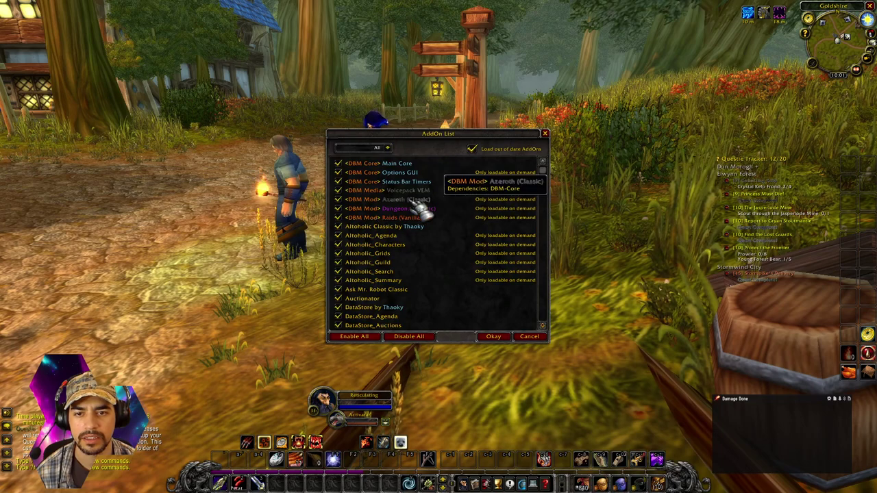
{"action": "scroll", "coordinate": [425, 293], "scroll_direction": "down", "scroll_amount": 5}
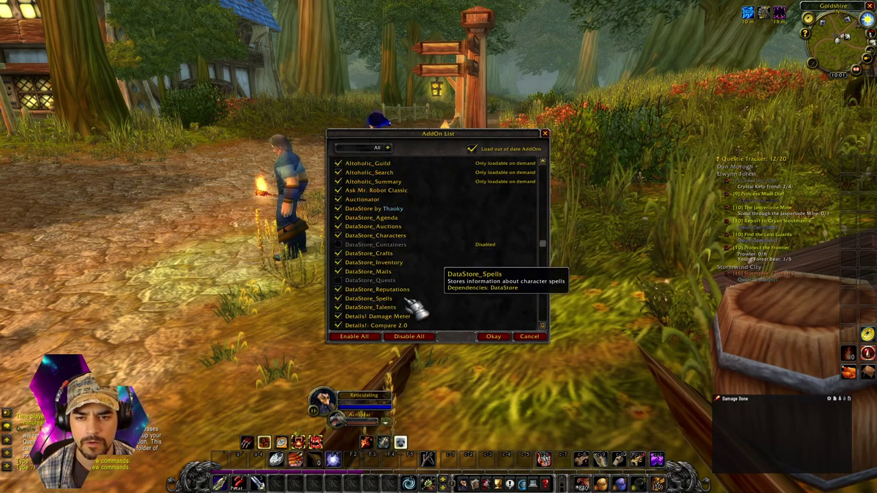
{"action": "scroll", "coordinate": [420, 296], "scroll_direction": "down", "scroll_amount": 5}
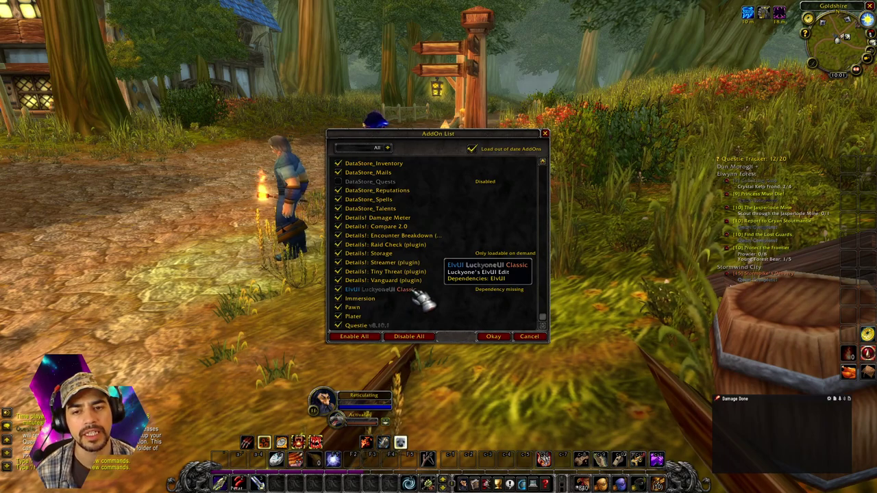
{"action": "key", "text": "Escape"}
{"action": "key", "text": "Escape"}
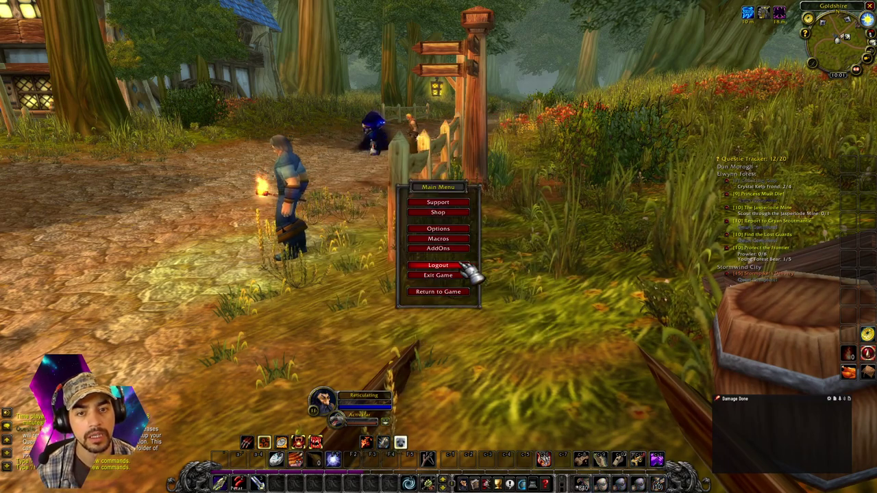
Exit the game and switch to CurseForge.
{"action": "left_click", "coordinate": [455, 277]}
{"action": "left_click", "coordinate": [409, 81]}
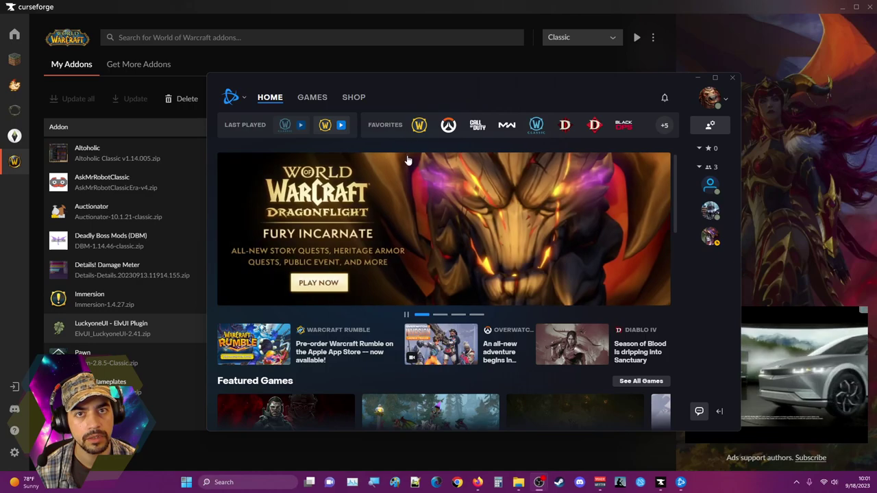
{"action": "left_click", "coordinate": [347, 8]}
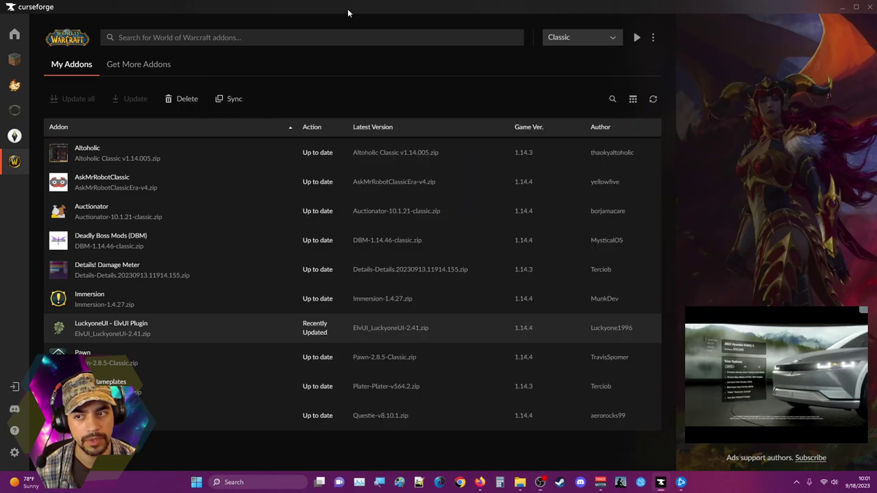
Search the available World of Warcraft Classic addons for "elvui".
{"action": "left_click", "coordinate": [137, 64]}
{"action": "left_click", "coordinate": [401, 38]}
{"action": "type", "text": "elvui"}
{"action": "key", "text": "Return"}
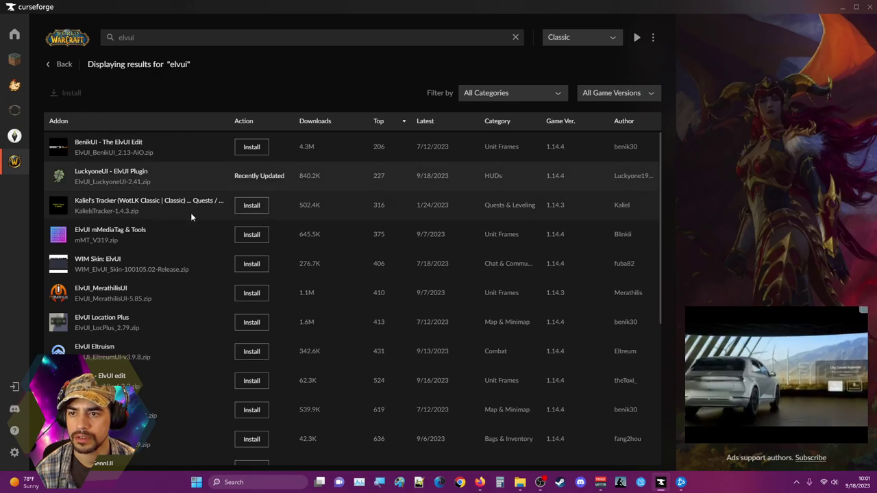
Look through the elvui search results for the main ElvUI addon, re-sorting them by top ranking.
{"action": "scroll", "coordinate": [197, 215], "scroll_direction": "down", "scroll_amount": 2}
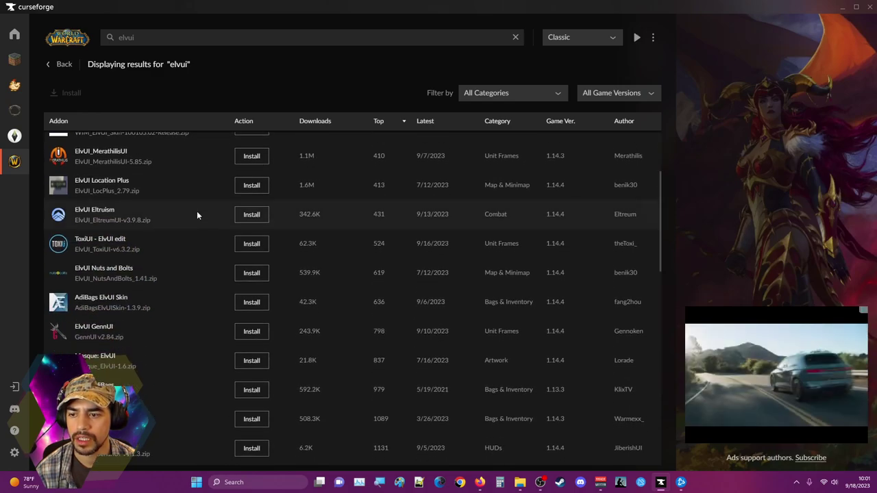
{"action": "scroll", "coordinate": [197, 215], "scroll_direction": "down", "scroll_amount": 3}
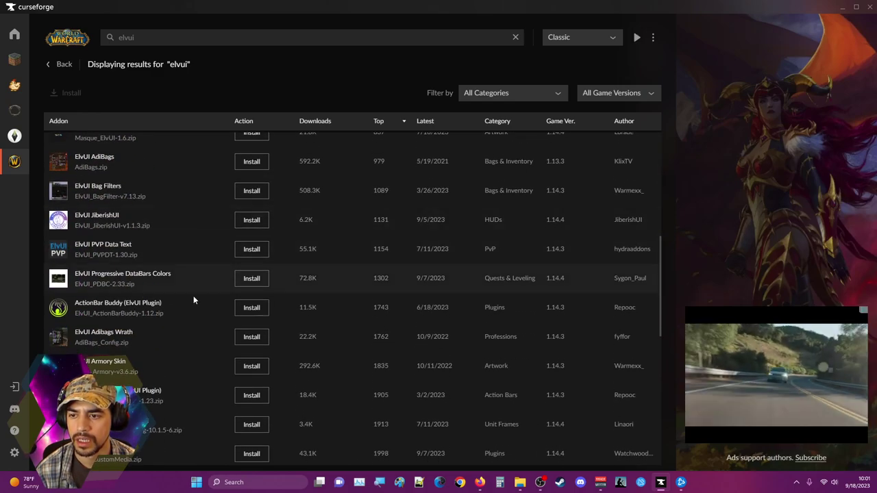
{"action": "scroll", "coordinate": [192, 302], "scroll_direction": "up", "scroll_amount": 6}
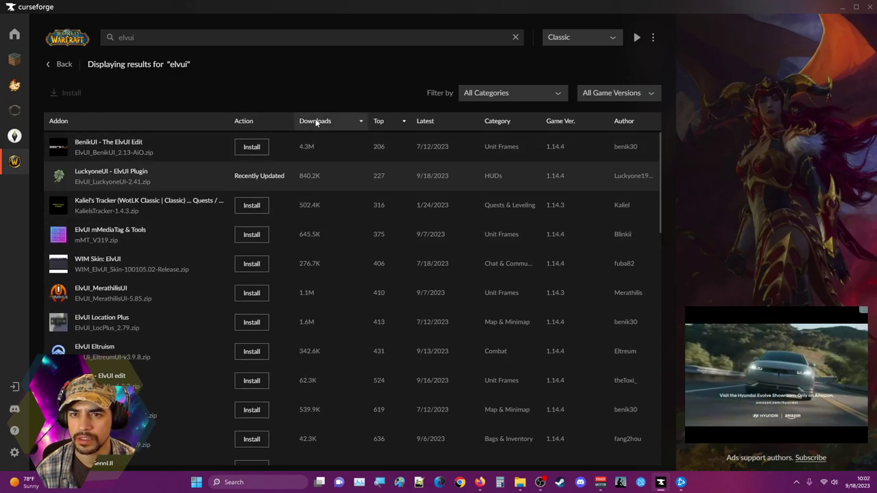
{"action": "left_click", "coordinate": [326, 122]}
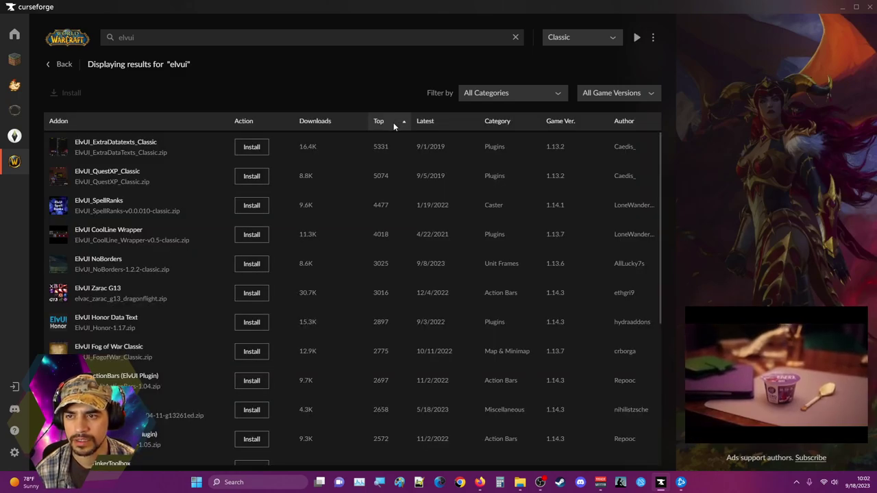
{"action": "left_click", "coordinate": [393, 122]}
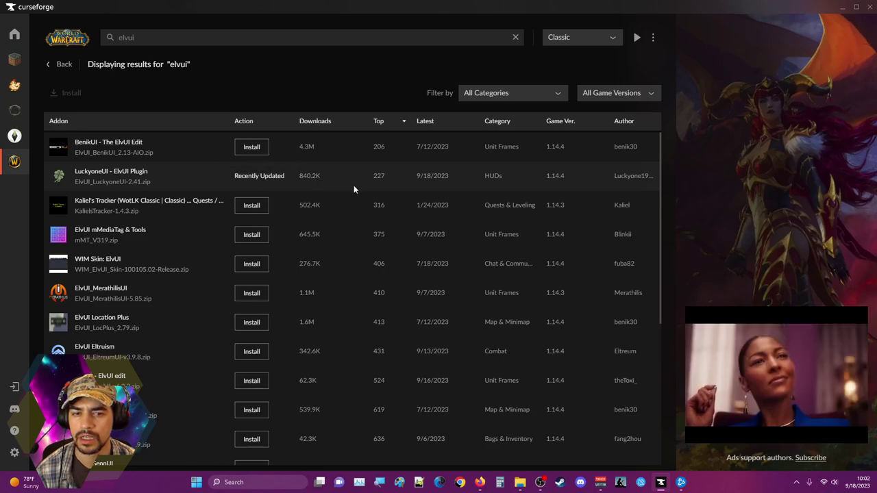
Switch to the Tukui Community page in Firefox and download ElvUI 13.40.
{"action": "mouse_move", "coordinate": [480, 482]}
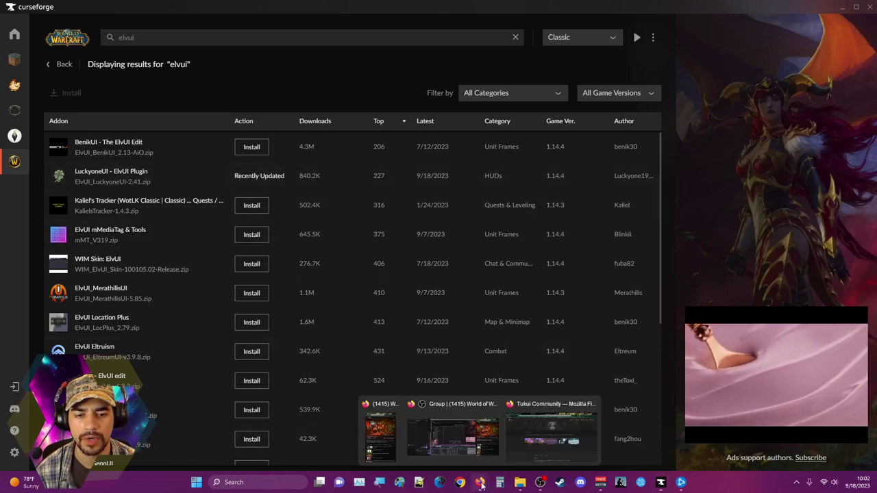
{"action": "left_click", "coordinate": [508, 449]}
{"action": "mouse_move", "coordinate": [643, 71]}
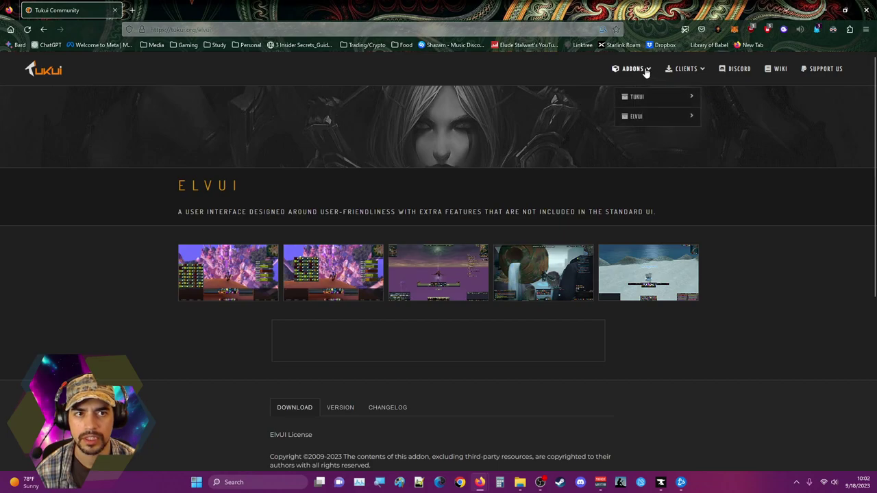
{"action": "scroll", "coordinate": [318, 371], "scroll_direction": "down", "scroll_amount": 3}
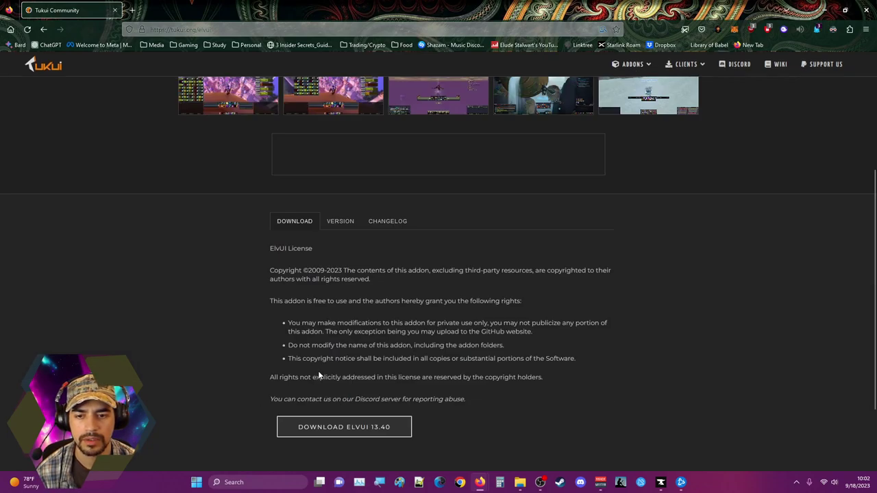
{"action": "left_click", "coordinate": [346, 427]}
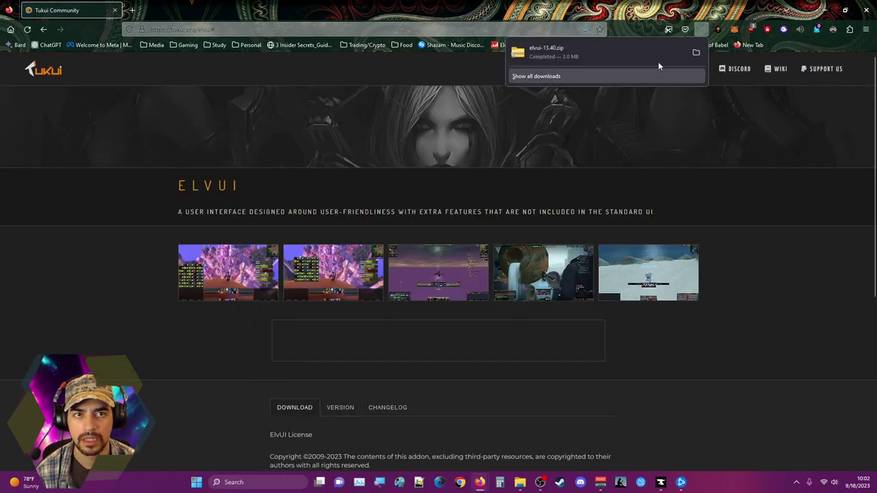
Inspect the ElvUI folders inside the downloaded elvui-13.40.zip and return to the Downloads folder.
{"action": "left_click", "coordinate": [569, 51]}
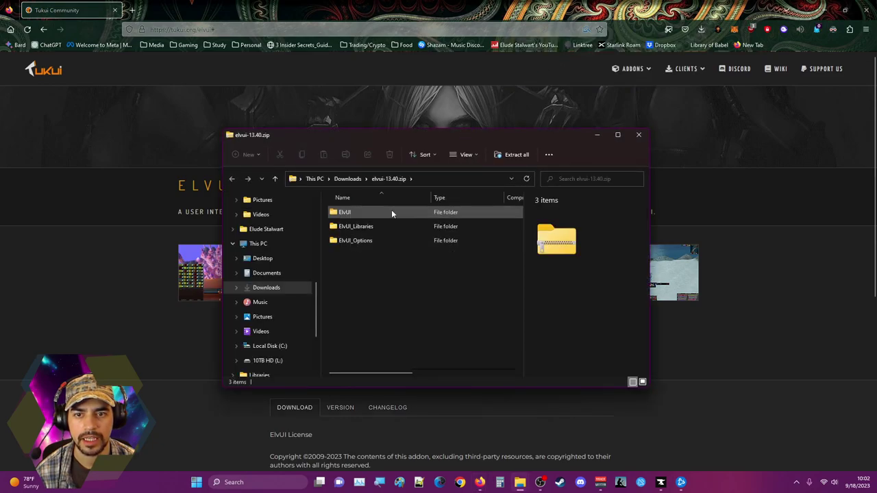
{"action": "left_click", "coordinate": [348, 179]}
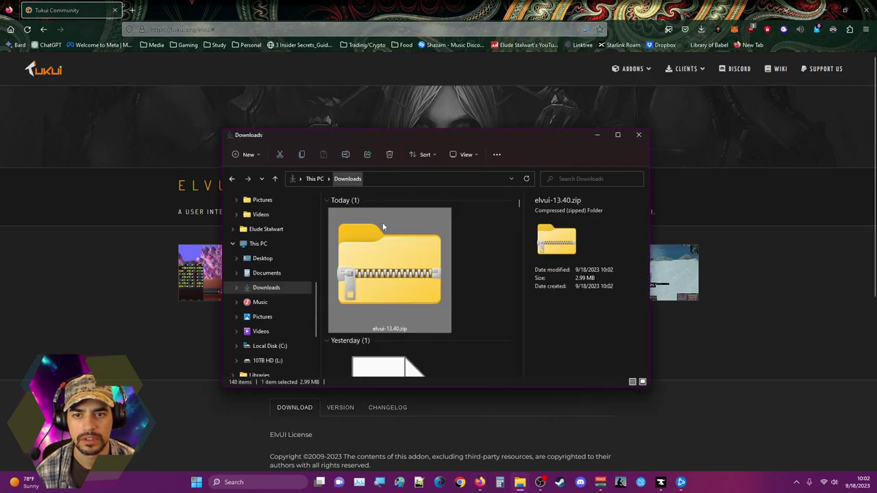
{"action": "right_click", "coordinate": [381, 236]}
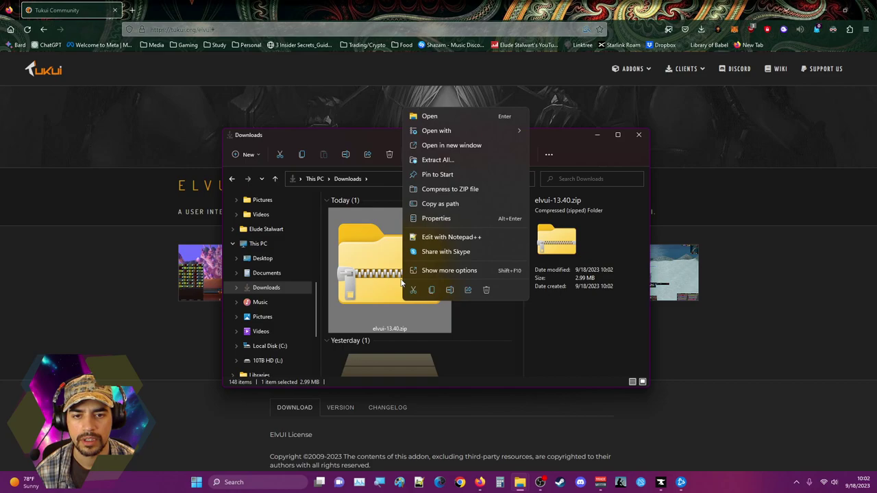
{"action": "double_click", "coordinate": [376, 243]}
{"action": "left_click_drag", "start_coordinate": [404, 305], "coordinate": [336, 214]}
{"action": "right_click", "coordinate": [338, 213]}
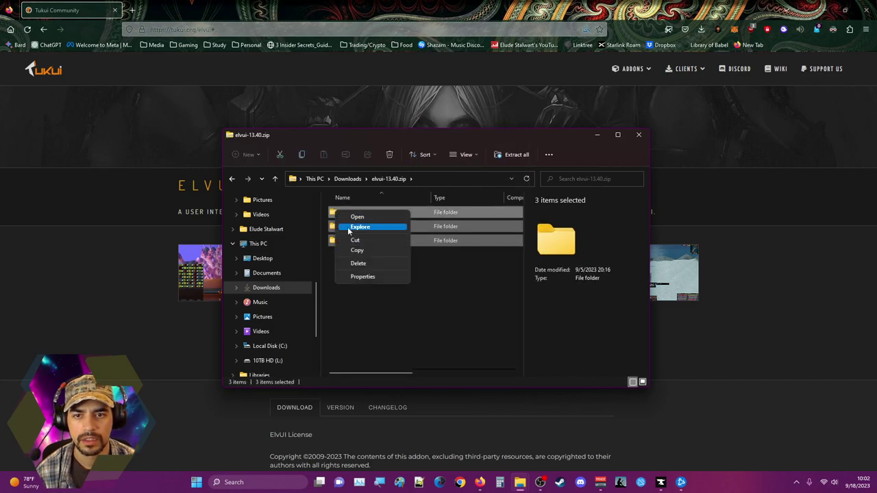
{"action": "left_click", "coordinate": [375, 277]}
{"action": "left_click", "coordinate": [375, 397]}
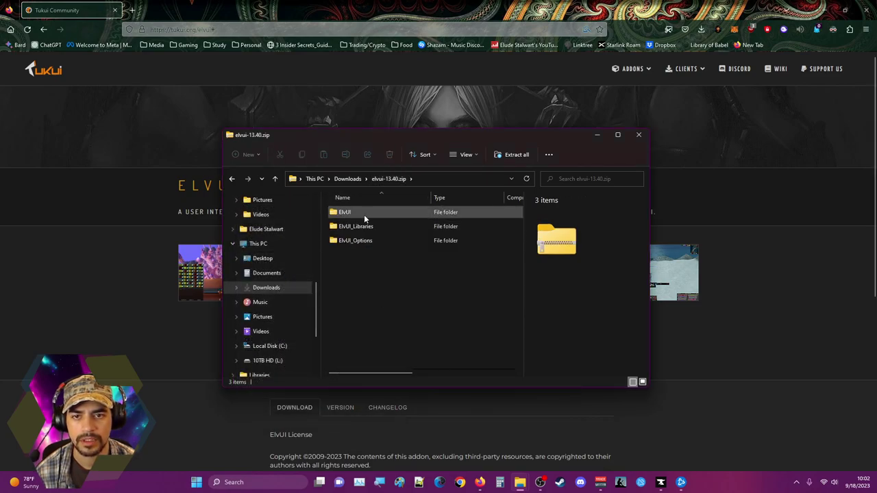
{"action": "left_click", "coordinate": [348, 179]}
Extract all of elvui-13.40.zip into World of Warcraft's _classic_ > Interface > AddOns folder.
{"action": "right_click", "coordinate": [393, 290]}
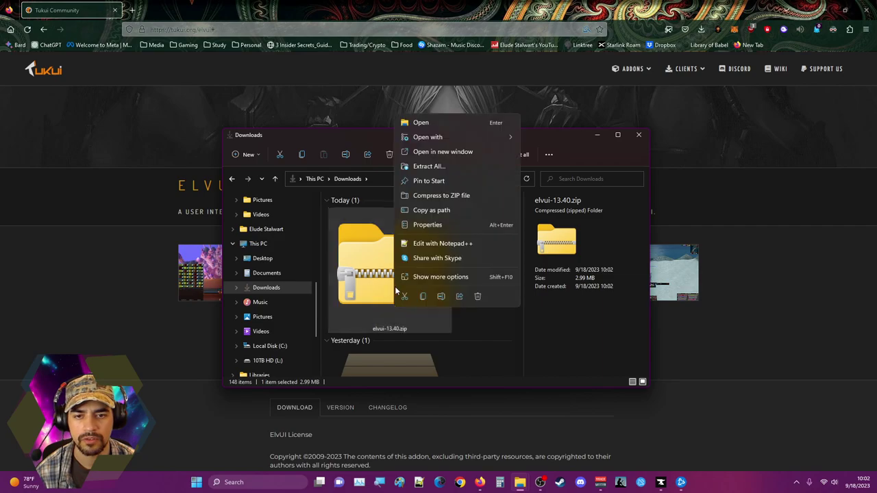
{"action": "left_click", "coordinate": [442, 167]}
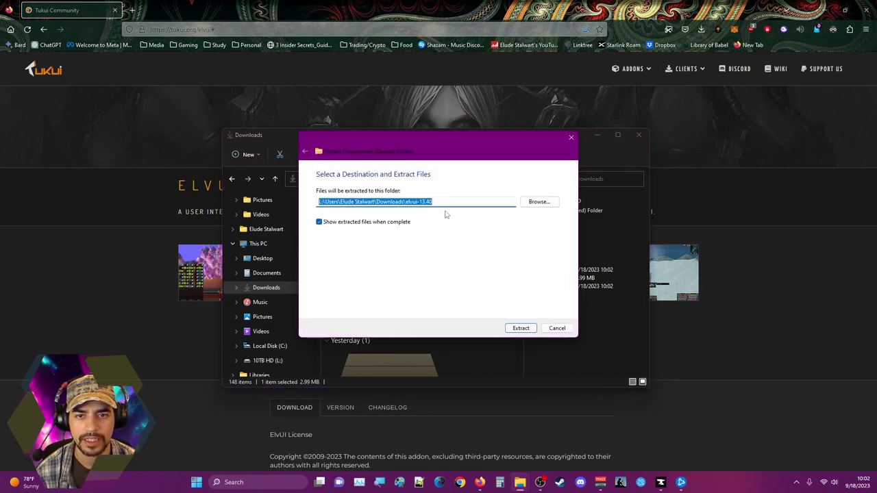
{"action": "left_click", "coordinate": [536, 202]}
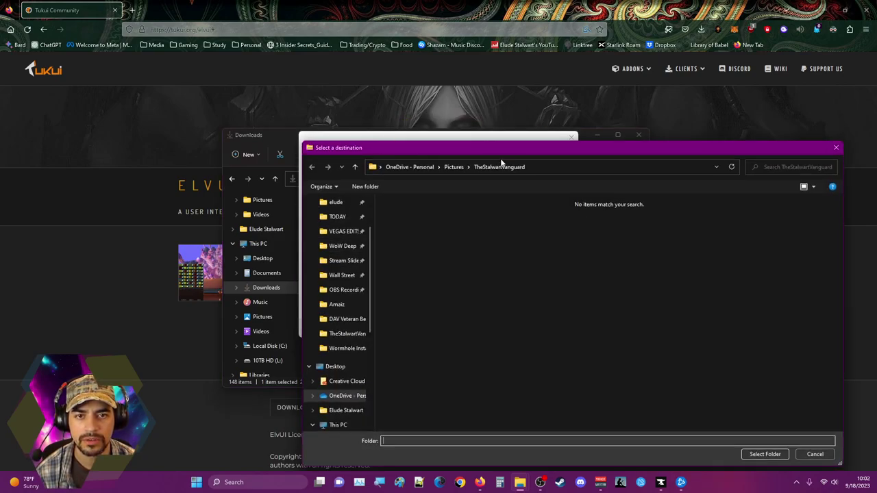
{"action": "left_click_drag", "start_coordinate": [508, 152], "coordinate": [876, 153]}
{"action": "key", "text": "Escape"}
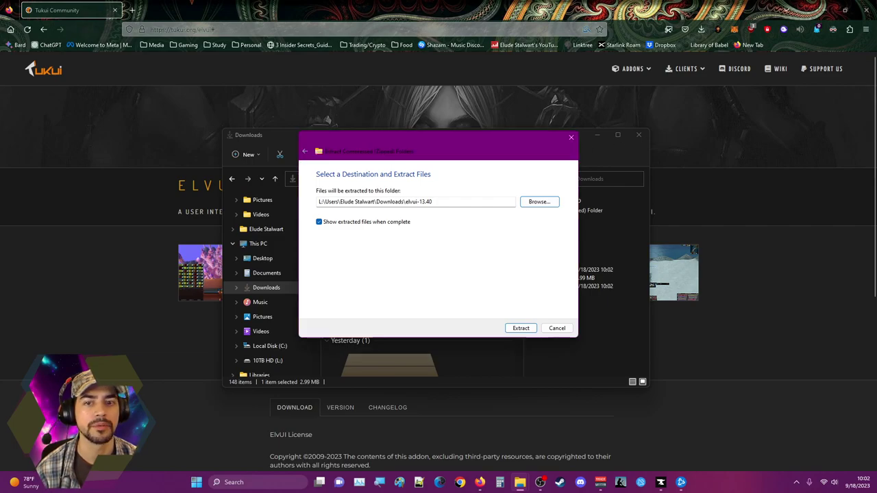
{"action": "key", "text": "Escape"}
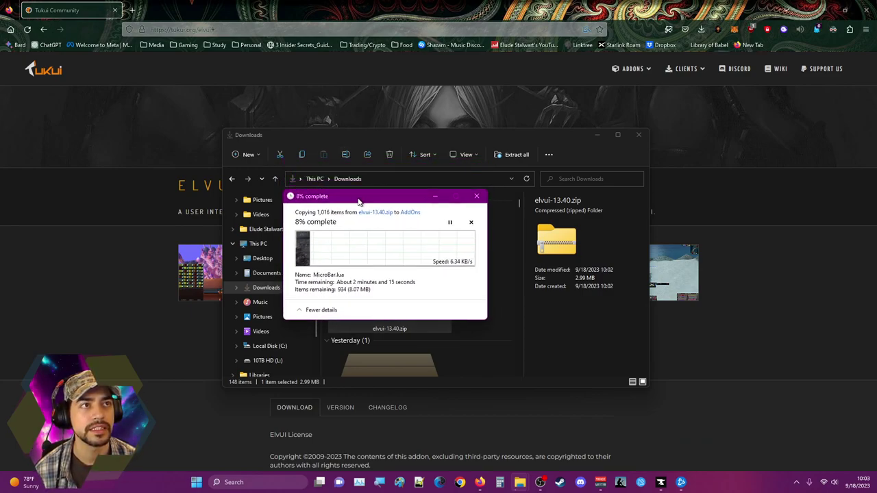
Replace the files with the same names in the AddOns folder and let the extraction finish.
{"action": "left_click_drag", "start_coordinate": [358, 201], "coordinate": [411, 141]}
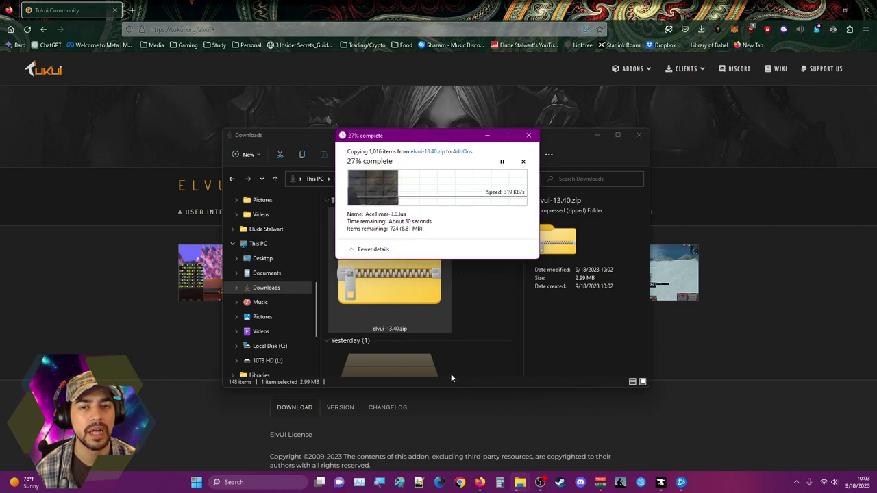
{"action": "left_click_drag", "start_coordinate": [447, 138], "coordinate": [457, 177]}
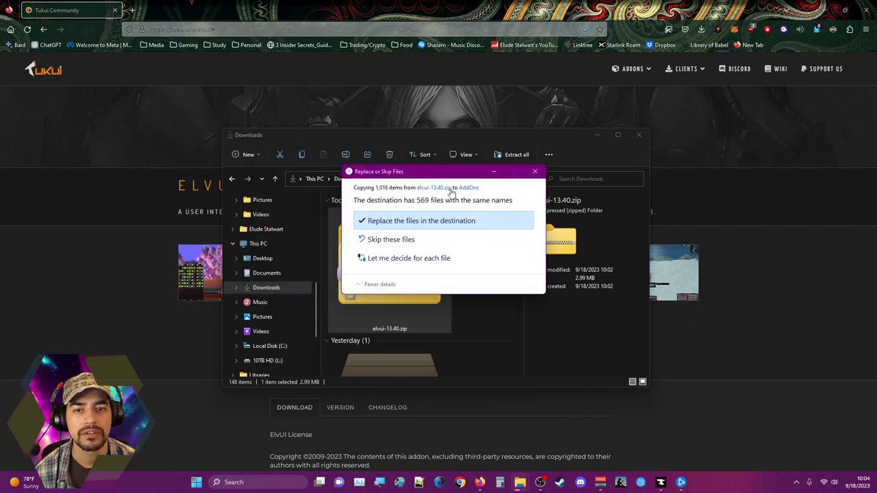
{"action": "left_click", "coordinate": [437, 227]}
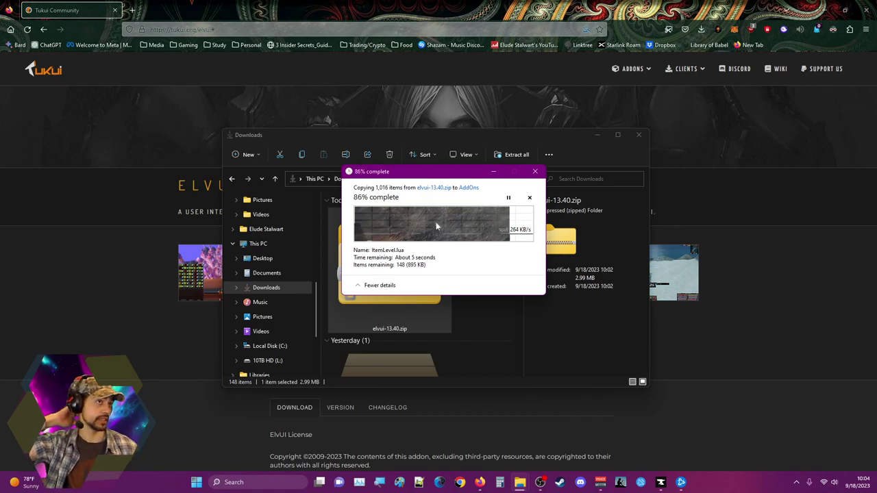
{"action": "left_click_drag", "start_coordinate": [460, 175], "coordinate": [710, 349]}
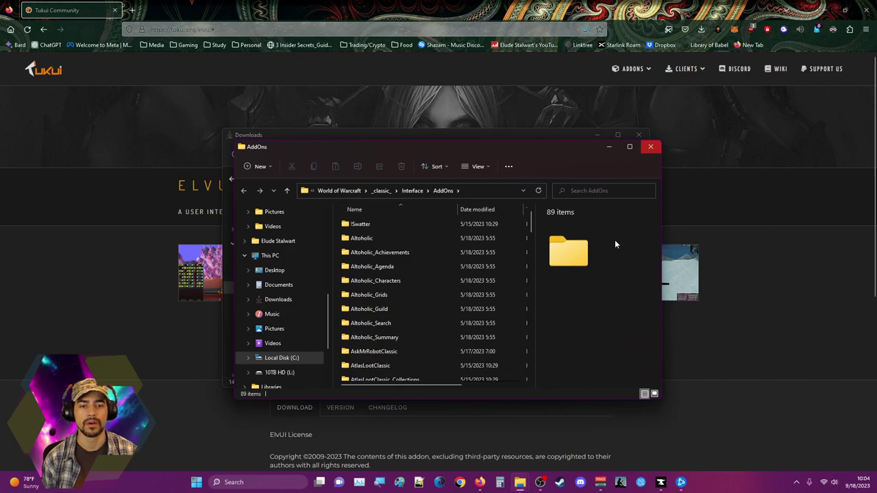
Switch to CurseForge and go back from the "elvui" search results to the installed World of Warcraft Classic addons.
{"action": "left_click", "coordinate": [662, 484]}
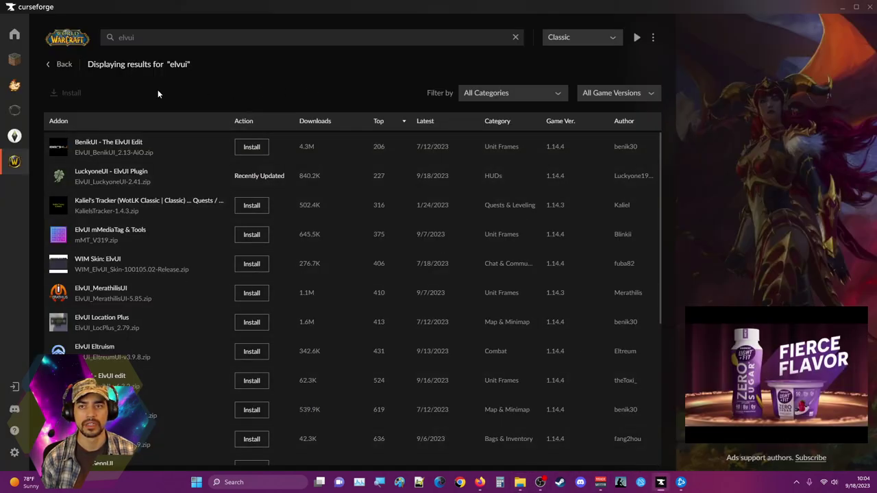
{"action": "left_click", "coordinate": [62, 64]}
{"action": "left_click", "coordinate": [71, 63]}
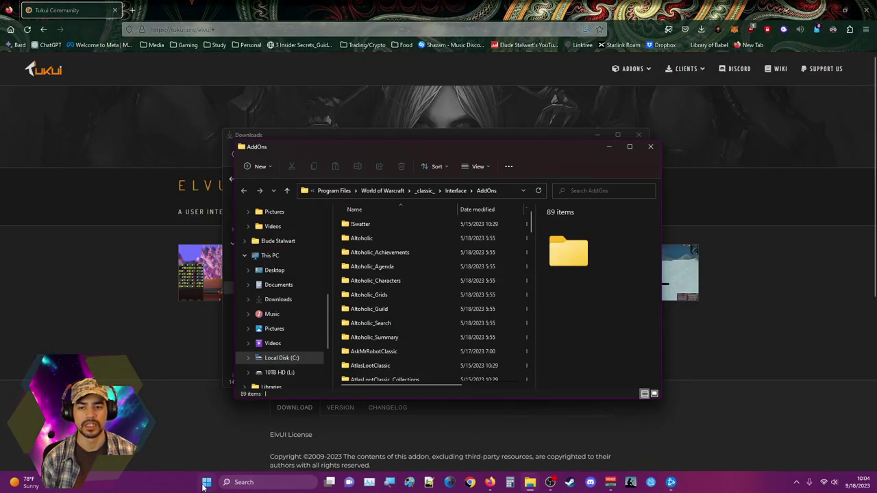
Launch CurseForge again and start World of Warcraft Classic from the Battle.net launcher.
{"action": "left_click", "coordinate": [207, 483]}
{"action": "left_click", "coordinate": [454, 222]}
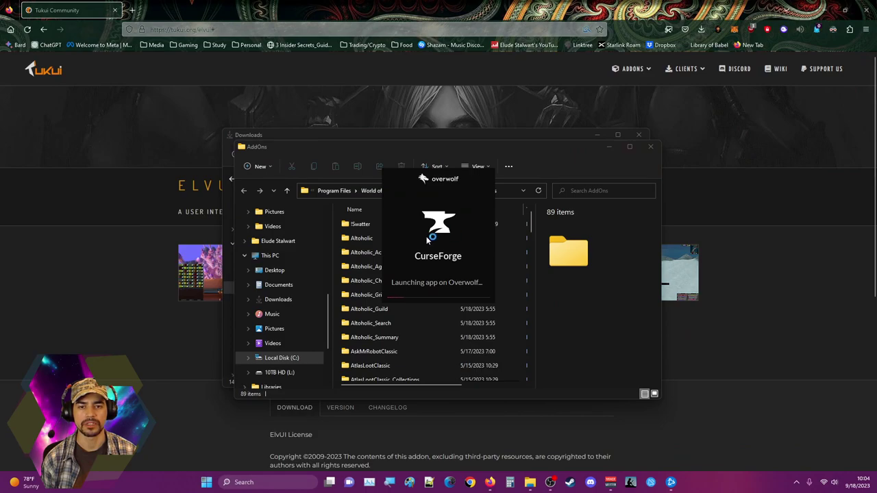
{"action": "left_click", "coordinate": [207, 482]}
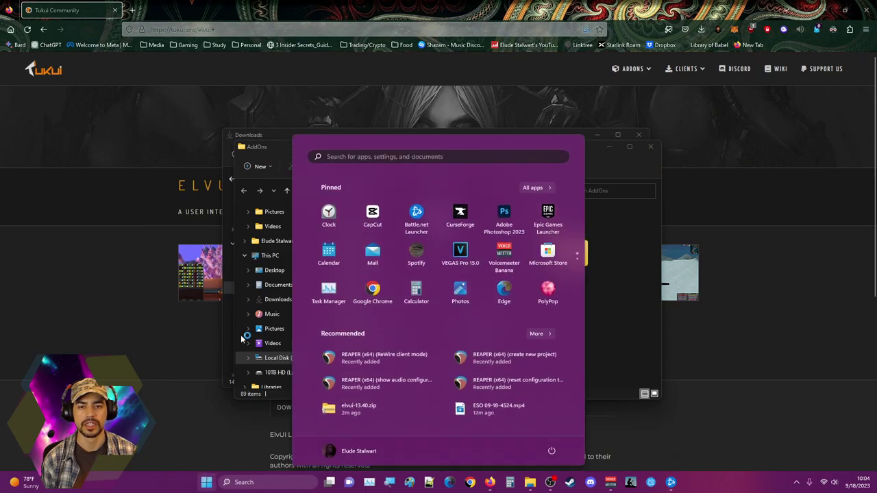
{"action": "left_click", "coordinate": [416, 214]}
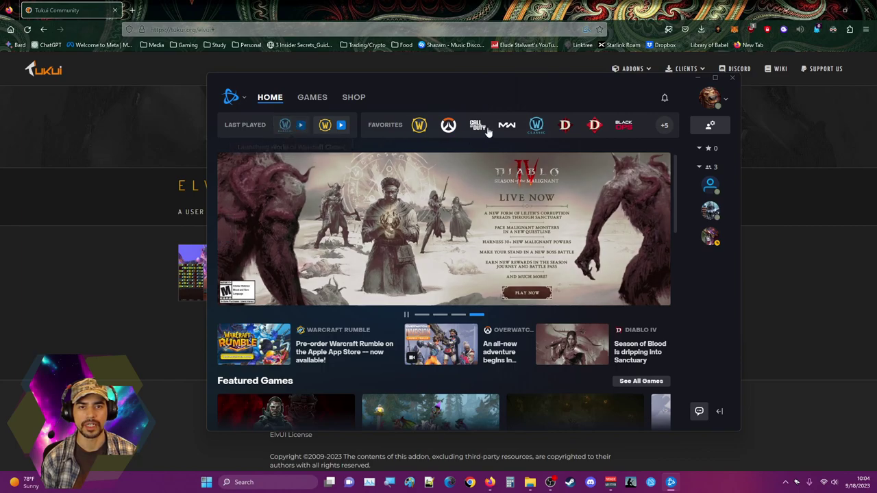
{"action": "double_click", "coordinate": [534, 123]}
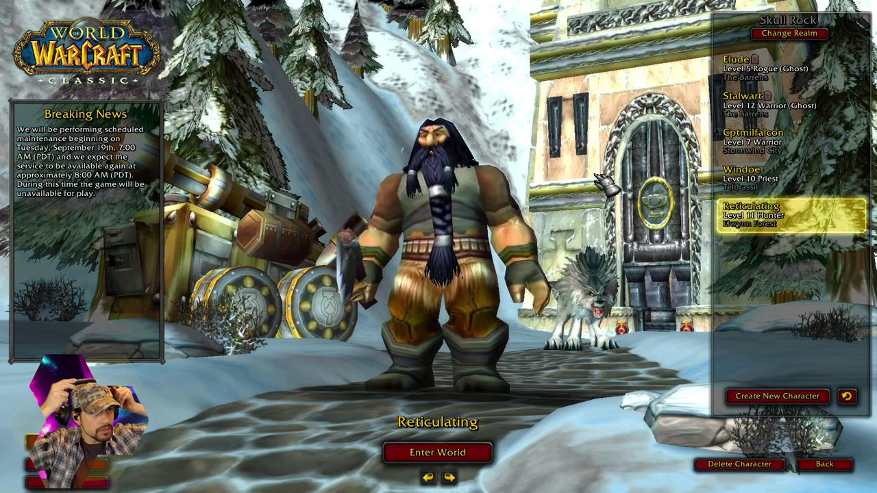
Enter the world with the level 11 hunter on Skull Rock and check the AddOn List for ElvUI.
{"action": "key", "text": "Left"}
{"action": "key", "text": "Right"}
{"action": "left_click", "coordinate": [469, 453]}
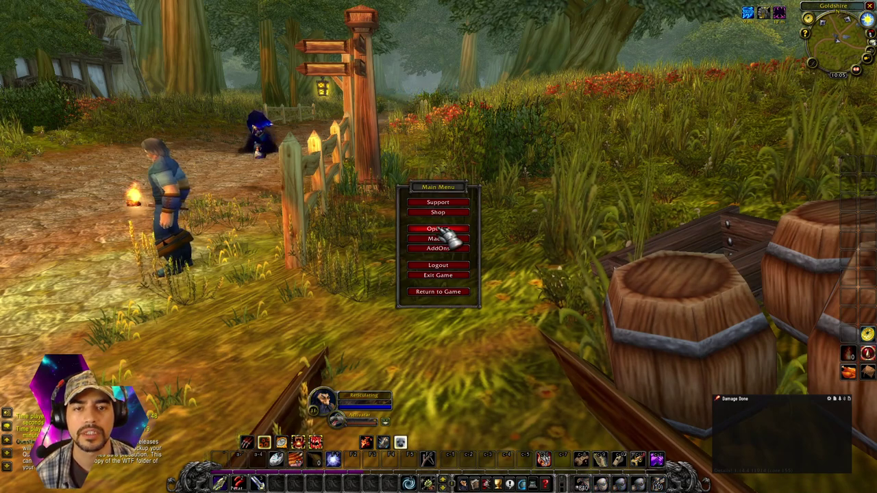
{"action": "left_click", "coordinate": [441, 248]}
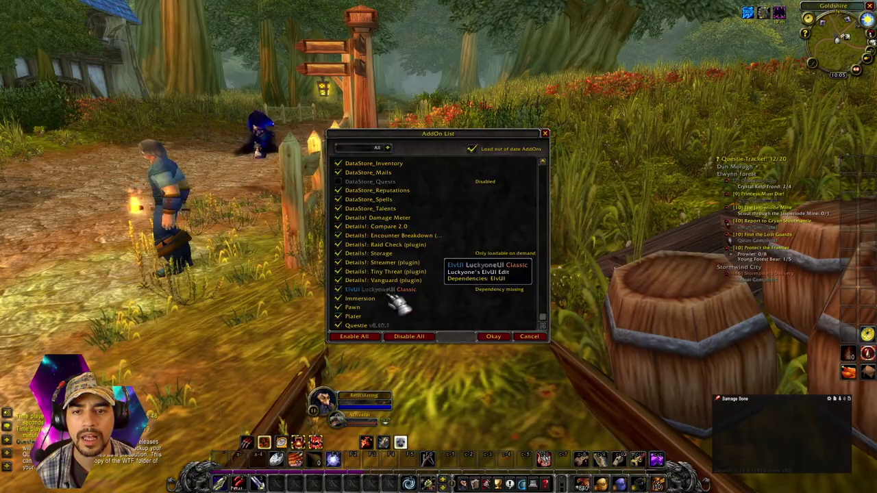
{"action": "left_click", "coordinate": [493, 336]}
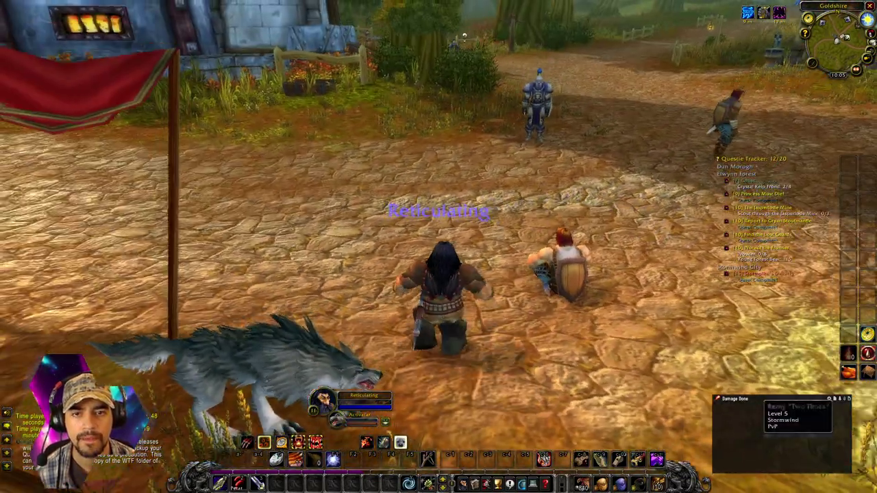
Walk the hunter through Goldshire into the Lion's Pride Inn and dismiss the game's main menu.
{"action": "key", "text": "a"}
{"action": "scroll", "coordinate": [493, 210], "scroll_direction": "up", "scroll_amount": 5}
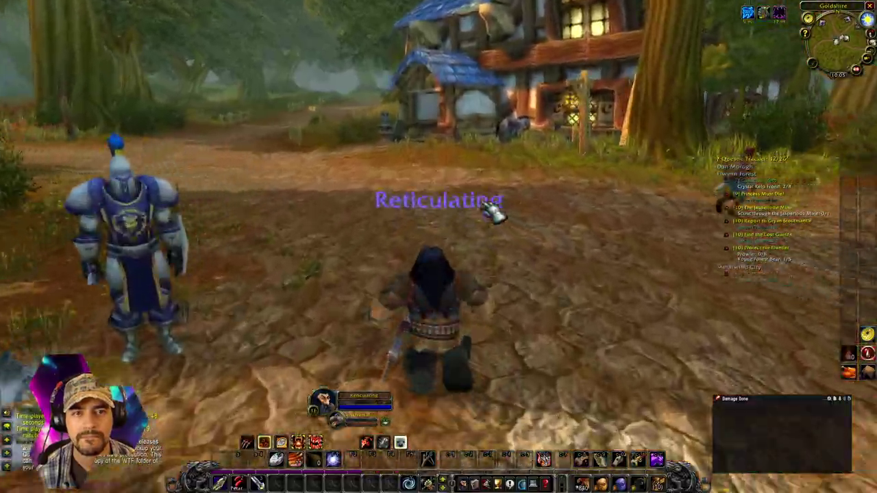
{"action": "key", "text": "Escape"}
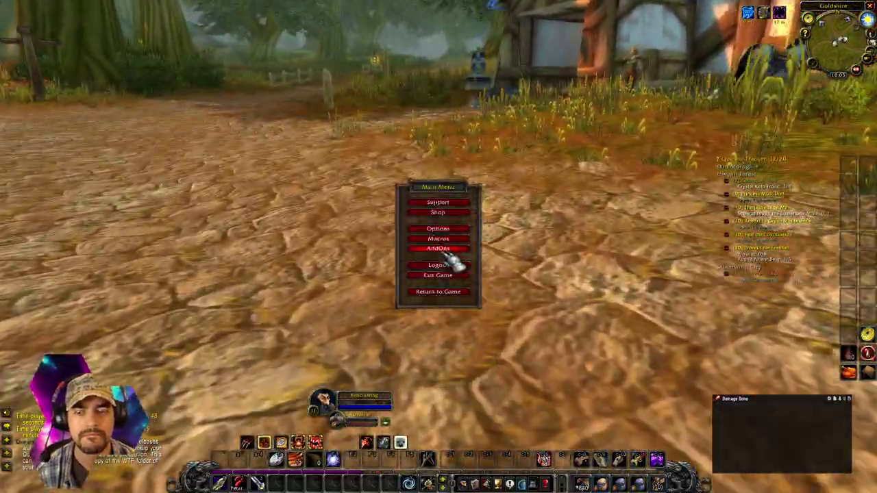
{"action": "key", "text": "Escape"}
{"action": "key", "text": "w"}
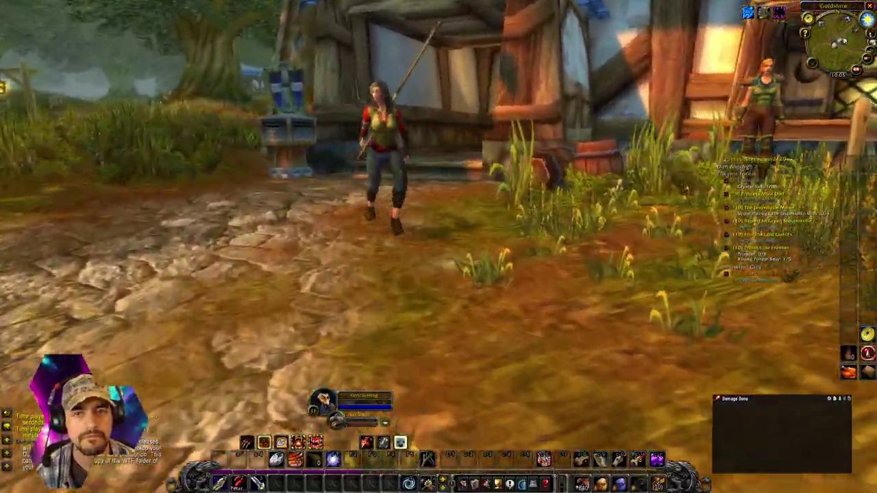
{"action": "scroll", "coordinate": [478, 242], "scroll_direction": "down", "scroll_amount": 5}
{"action": "key", "text": "w"}
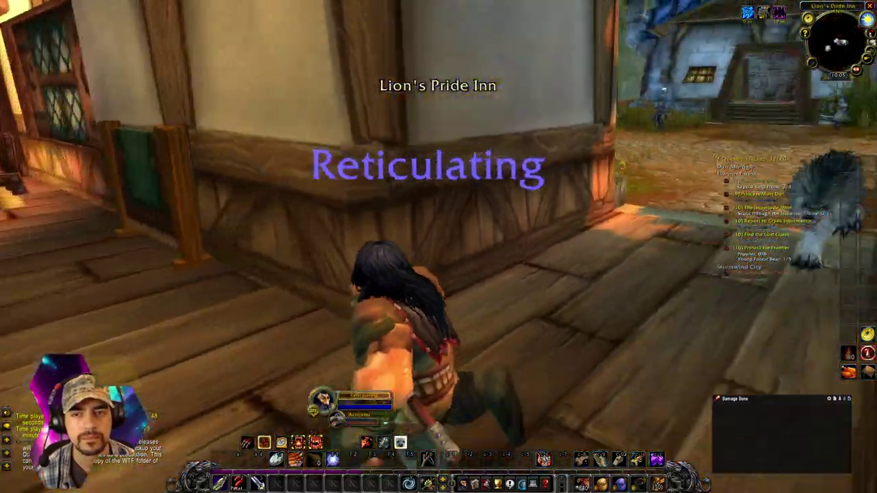
{"action": "right_click", "coordinate": [398, 199]}
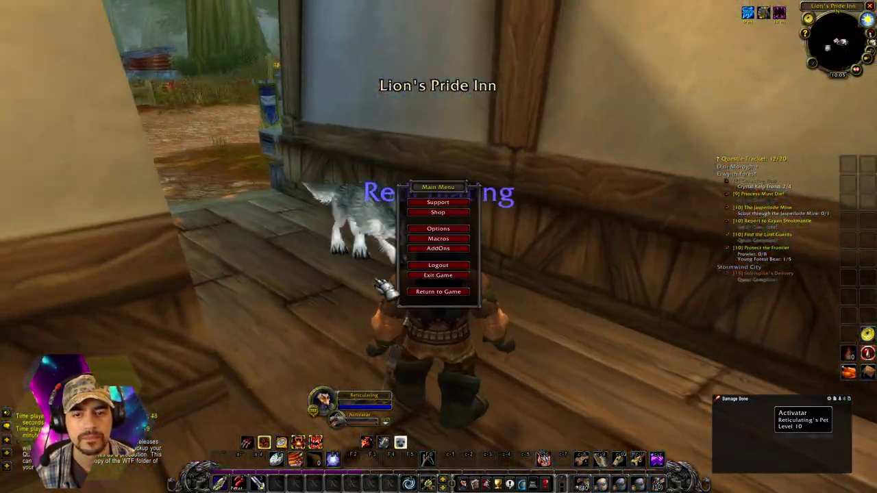
{"action": "left_click", "coordinate": [466, 286]}
Switch to Firefox, open Bard and ask it "how do i install elvui into wow classic hardcore?".
{"action": "key", "text": "alt+Tab"}
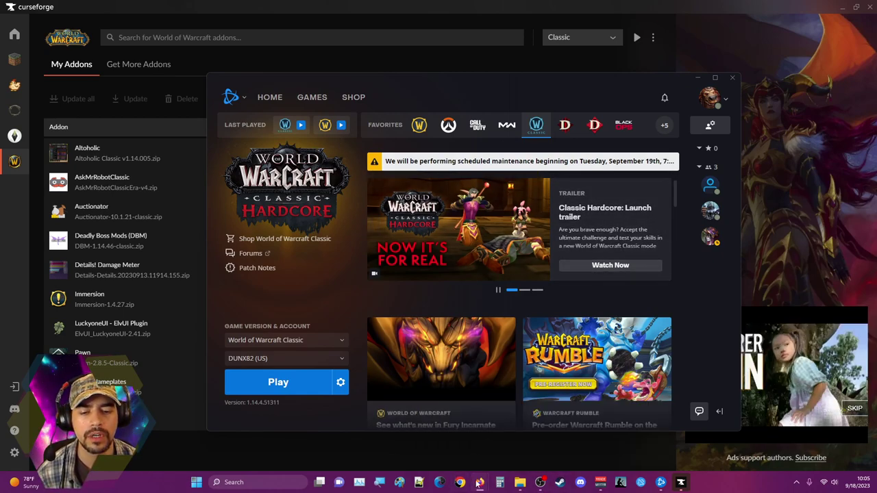
{"action": "mouse_move", "coordinate": [478, 484]}
{"action": "left_click", "coordinate": [537, 429]}
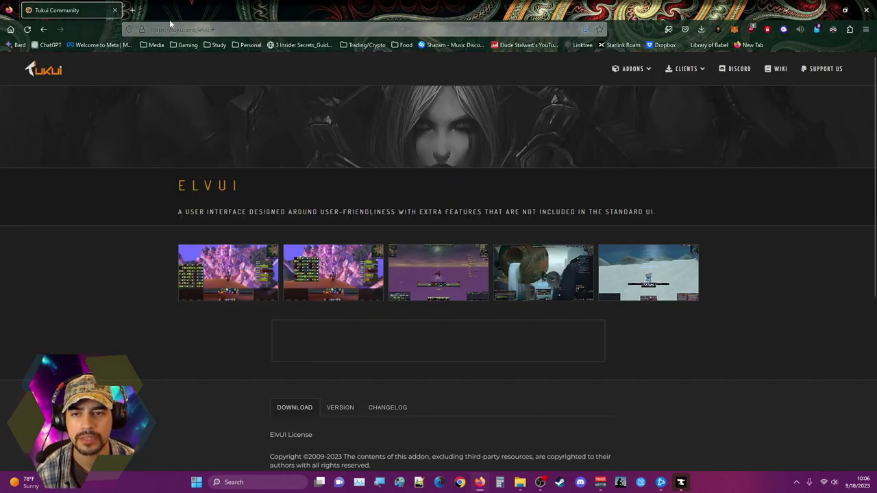
{"action": "left_click", "coordinate": [206, 30]}
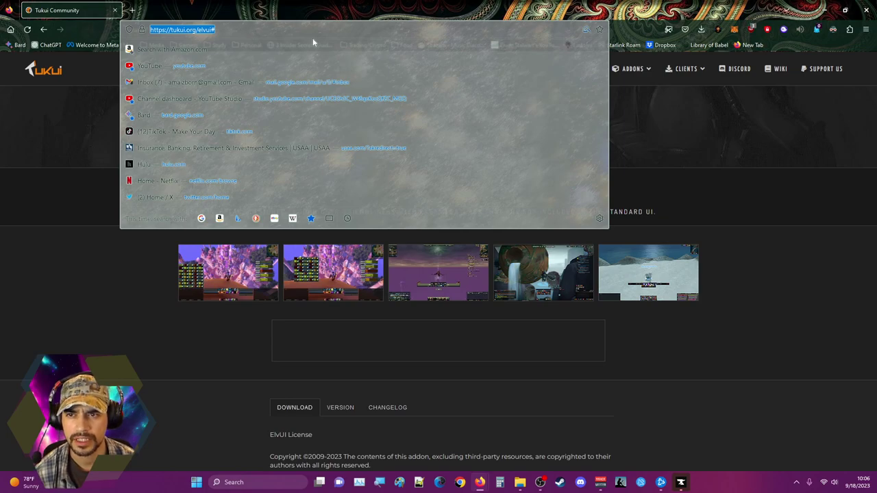
{"action": "left_click", "coordinate": [20, 45]}
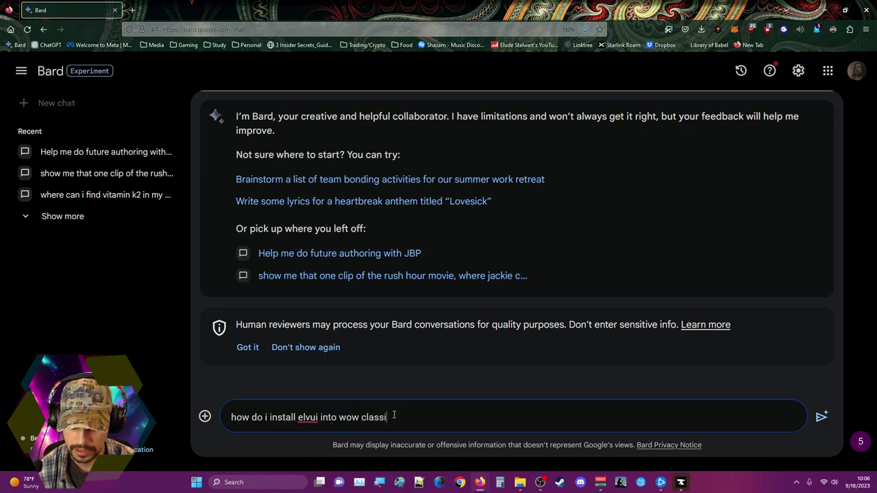
{"action": "type", "text": "?"}
{"action": "key", "text": "Return"}
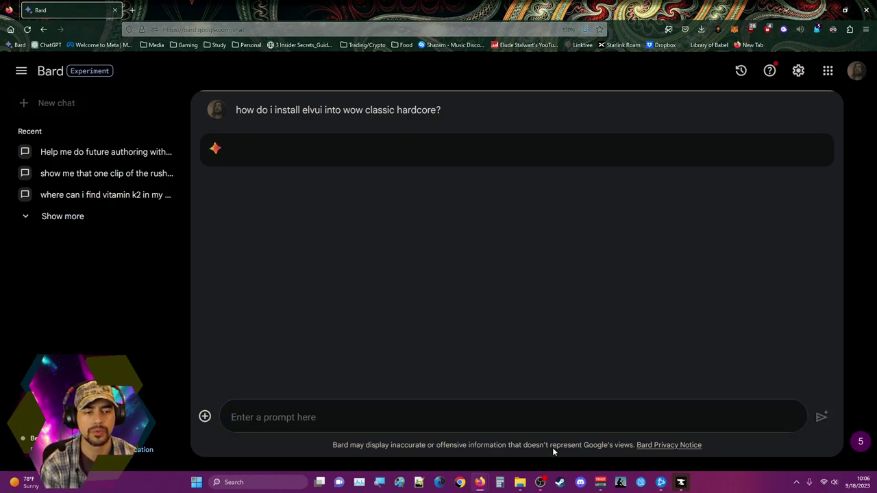
Glance at the installed addons in CurseForge and read through Bard's ElvUI installation steps and additional tips.
{"action": "left_click", "coordinate": [680, 483]}
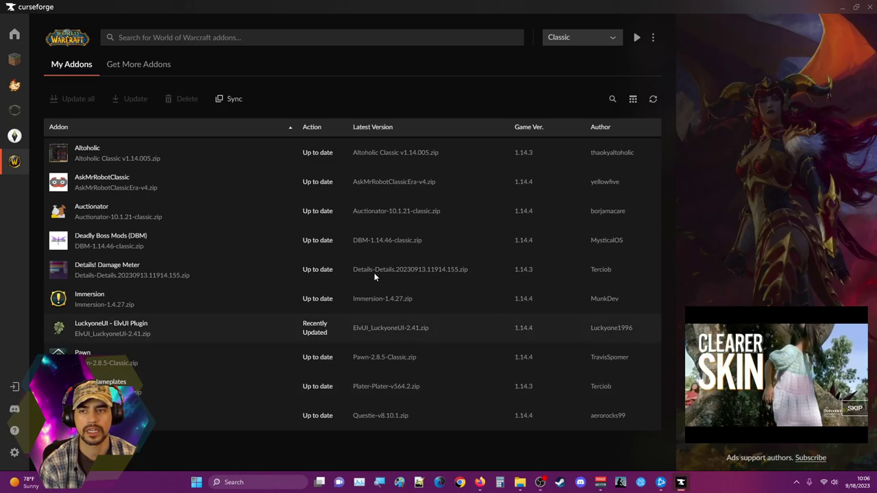
{"action": "left_click", "coordinate": [680, 483]}
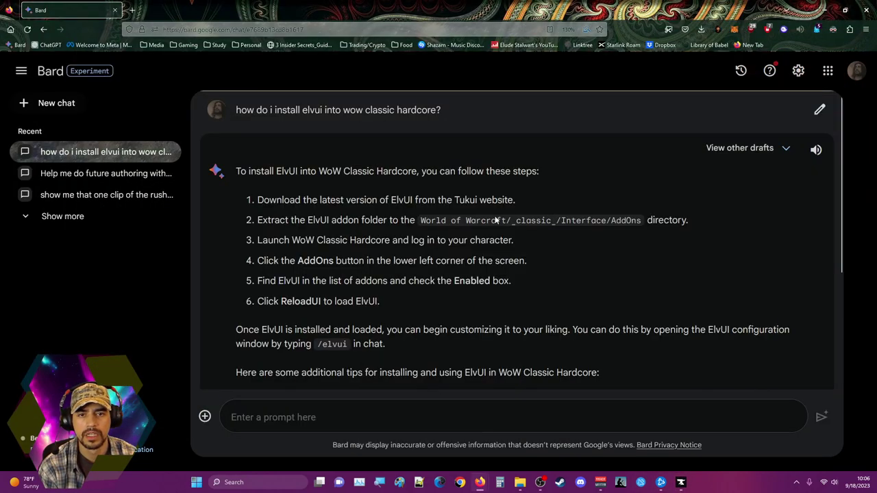
{"action": "triple_click", "coordinate": [477, 222]}
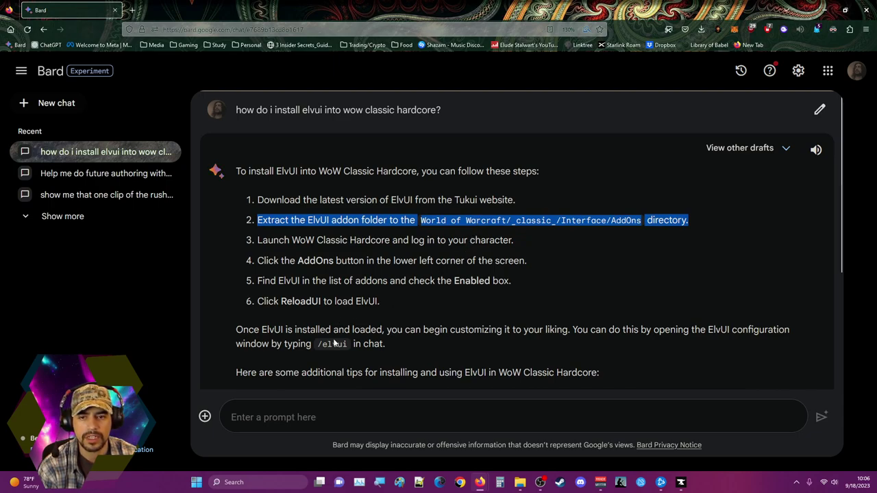
{"action": "triple_click", "coordinate": [328, 240]}
{"action": "left_click", "coordinate": [328, 241]}
{"action": "triple_click", "coordinate": [328, 261]}
{"action": "left_click", "coordinate": [329, 262]}
{"action": "triple_click", "coordinate": [341, 281]}
{"action": "left_click", "coordinate": [340, 283]}
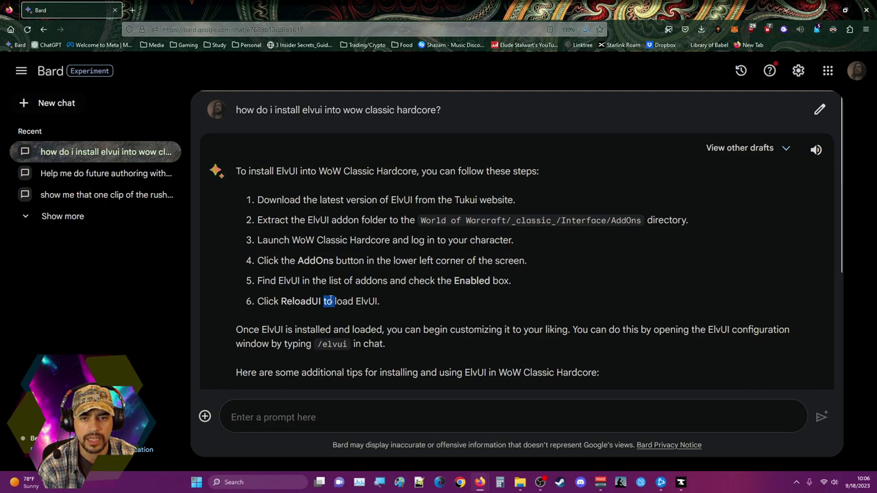
{"action": "triple_click", "coordinate": [329, 302]}
{"action": "left_click_drag", "start_coordinate": [329, 301], "coordinate": [331, 330]}
{"action": "triple_click", "coordinate": [336, 336]}
{"action": "left_click", "coordinate": [337, 344]}
{"action": "scroll", "coordinate": [346, 344], "scroll_direction": "down", "scroll_amount": 2}
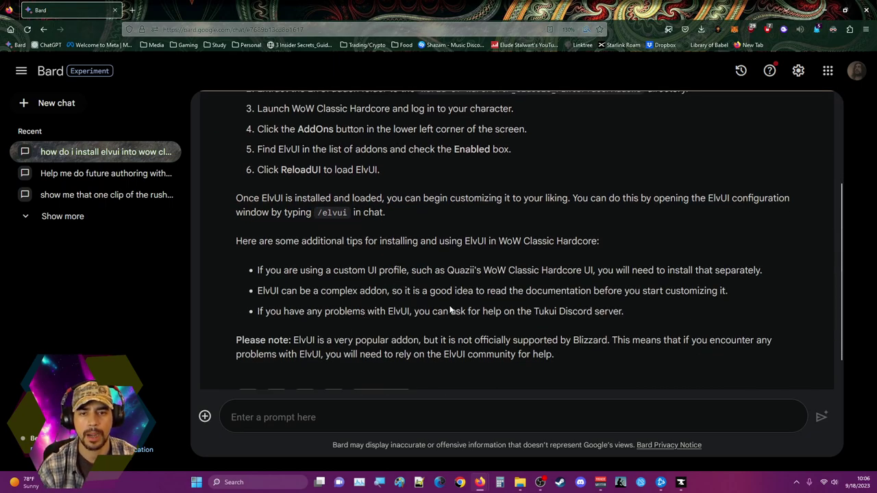
{"action": "double_click", "coordinate": [337, 270]}
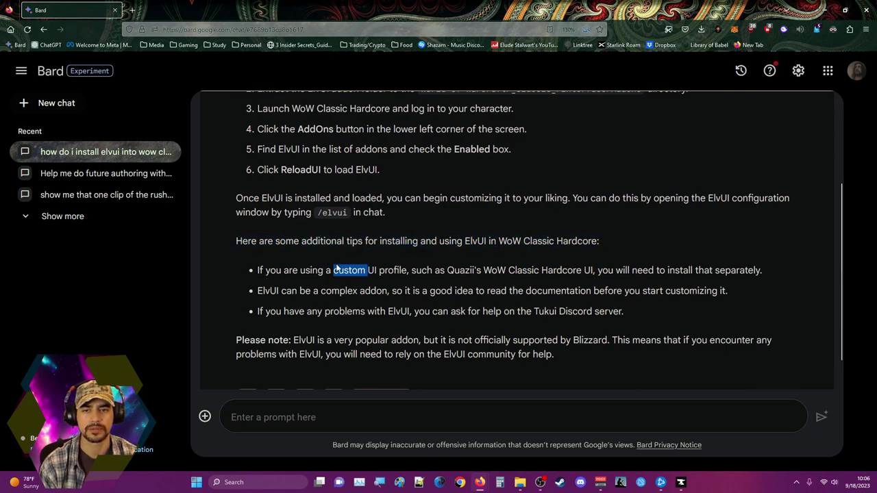
{"action": "triple_click", "coordinate": [388, 290]}
{"action": "left_click_drag", "start_coordinate": [388, 290], "coordinate": [391, 290]}
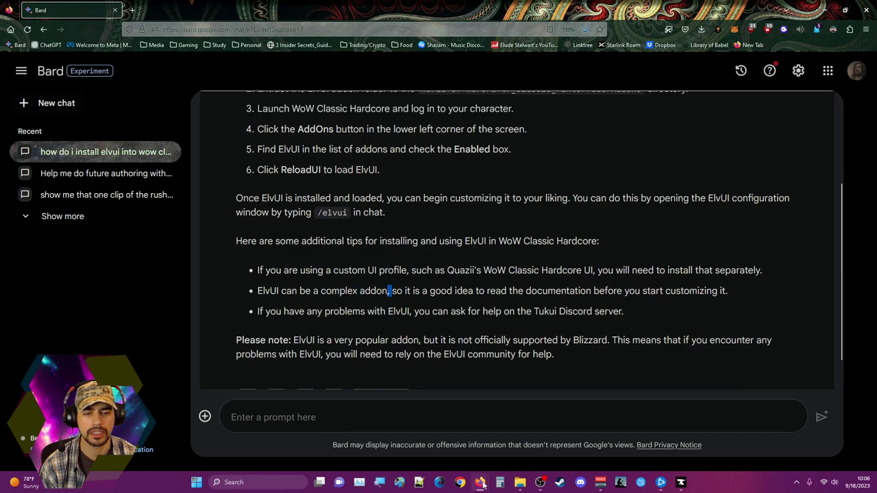
Switch to CurseForge and reinstall the LuckyoneUI - ElvUI Plugin addon.
{"action": "mouse_move", "coordinate": [483, 483]}
{"action": "left_click", "coordinate": [686, 483]}
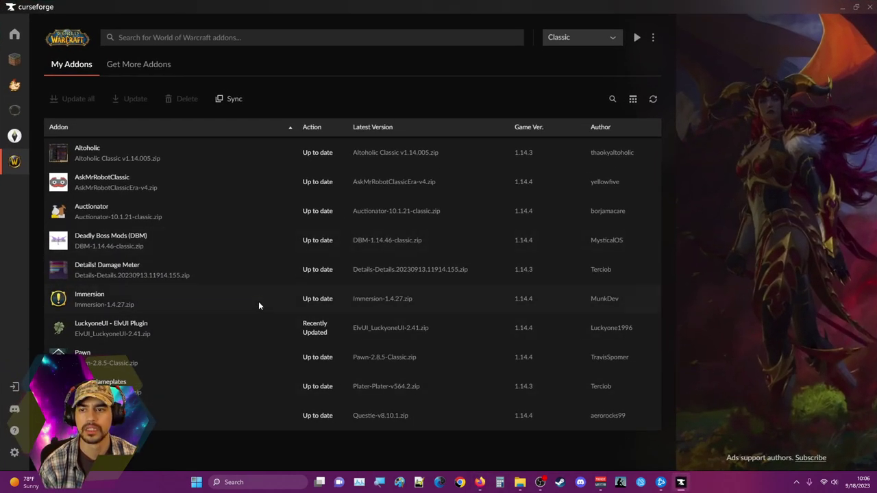
{"action": "right_click", "coordinate": [180, 326]}
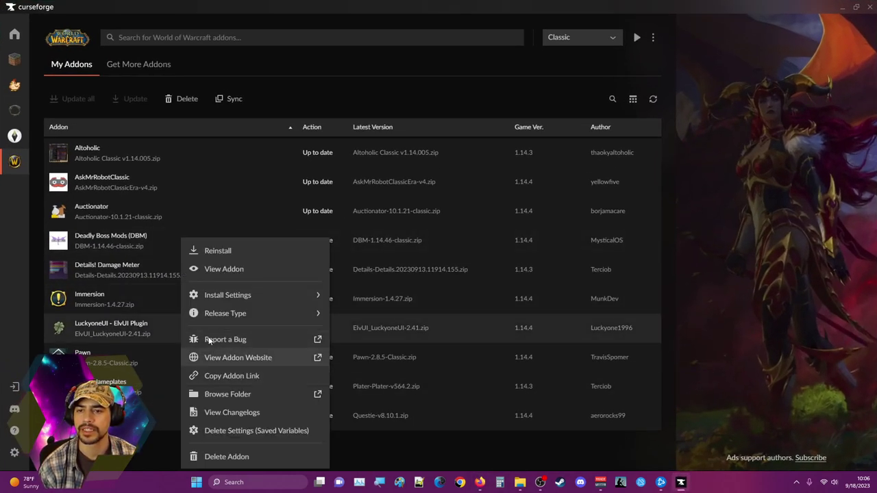
{"action": "mouse_move", "coordinate": [245, 296]}
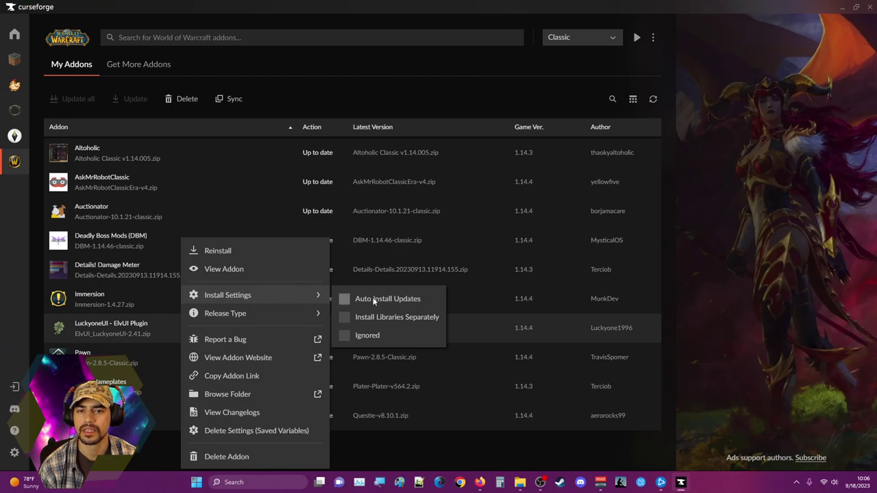
{"action": "left_click", "coordinate": [245, 250]}
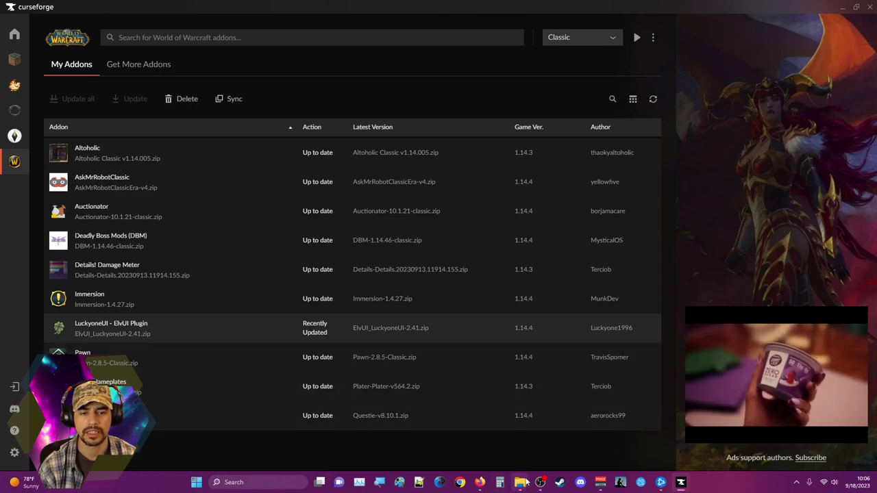
Switch to the AddOns folder window in File Explorer, refresh it and locate the ElvUI folder.
{"action": "mouse_move", "coordinate": [520, 483]}
{"action": "left_click", "coordinate": [550, 448]}
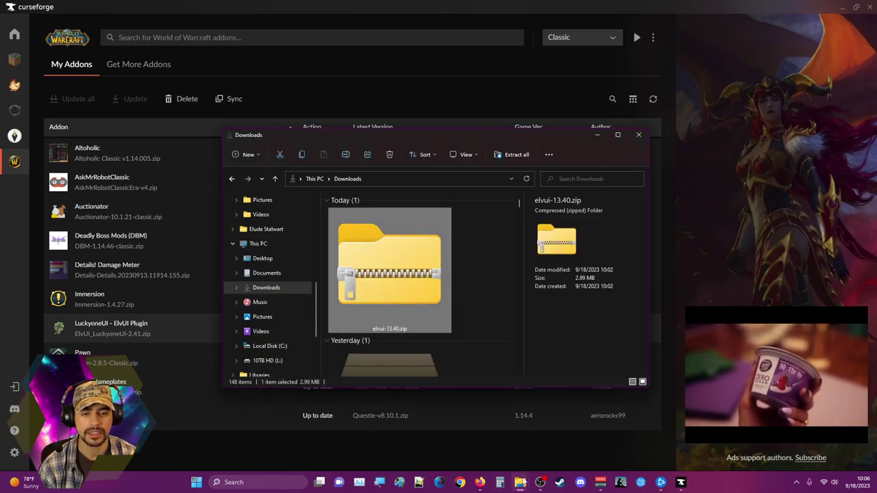
{"action": "left_click", "coordinate": [631, 448]}
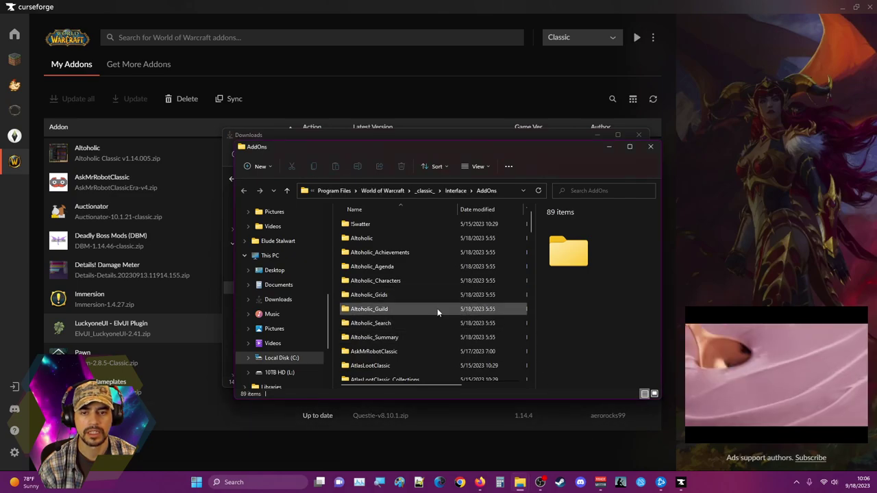
{"action": "left_click", "coordinate": [538, 191]}
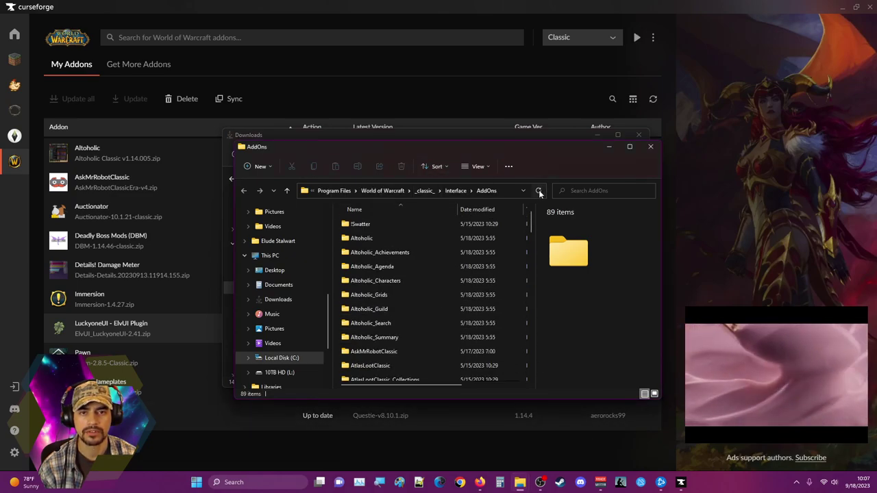
{"action": "scroll", "coordinate": [438, 274], "scroll_direction": "down", "scroll_amount": 10}
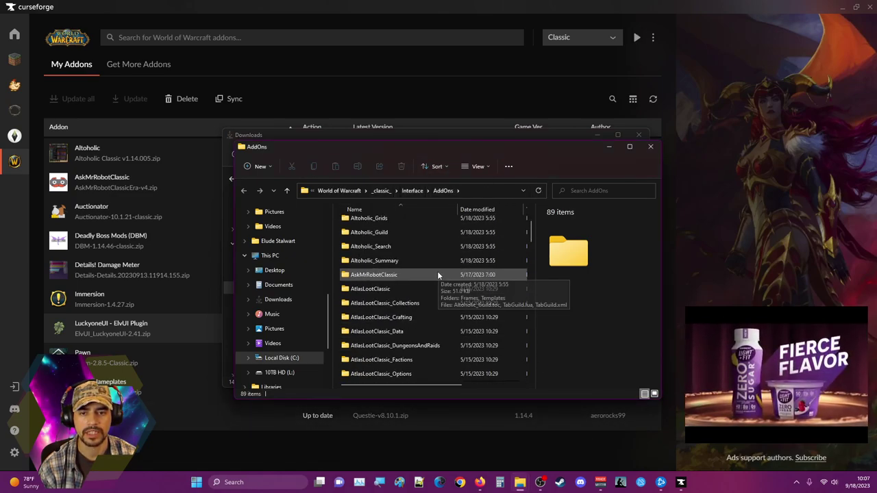
{"action": "scroll", "coordinate": [421, 286], "scroll_direction": "down", "scroll_amount": 3}
{"action": "scroll", "coordinate": [394, 271], "scroll_direction": "up", "scroll_amount": 1}
{"action": "left_click", "coordinate": [400, 250]}
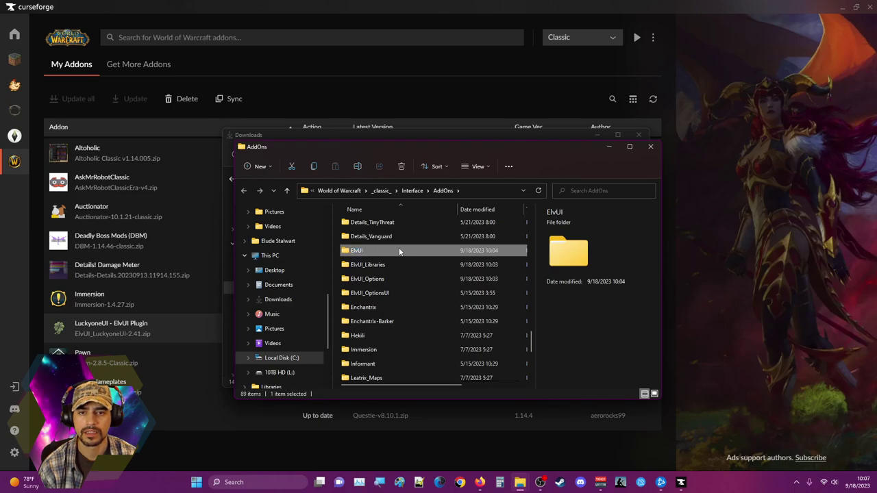
Open the ElvUI addon folder and examine its files and its Classic subfolder.
{"action": "double_click", "coordinate": [400, 251]}
{"action": "left_click", "coordinate": [399, 251]}
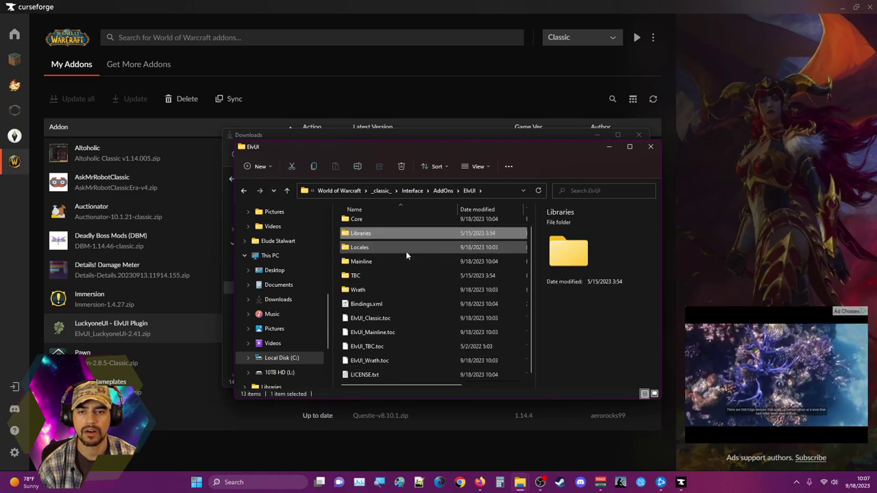
{"action": "scroll", "coordinate": [406, 252], "scroll_direction": "up", "scroll_amount": 1}
{"action": "double_click", "coordinate": [380, 226]}
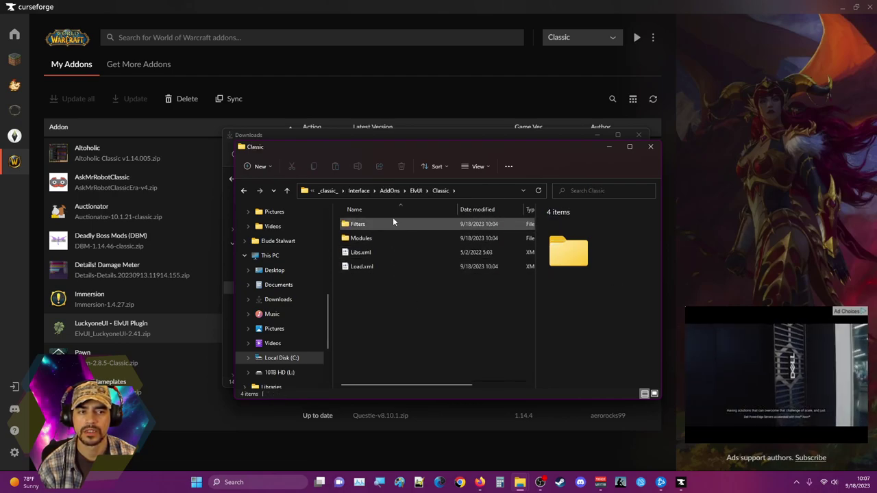
{"action": "left_click", "coordinate": [416, 190]}
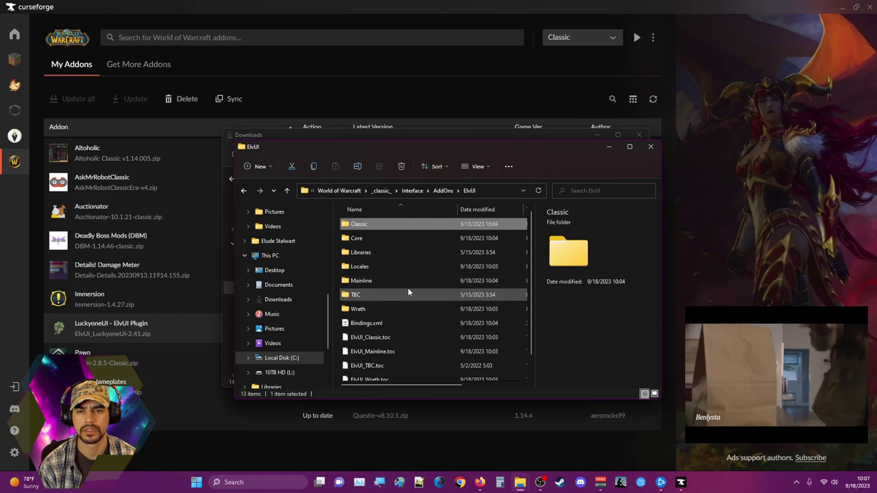
{"action": "key", "text": "ctrl+a"}
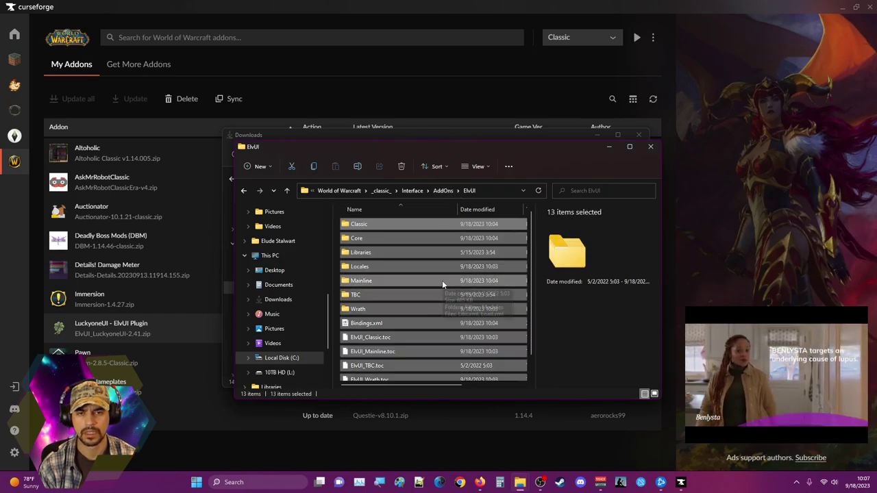
{"action": "scroll", "coordinate": [439, 294], "scroll_direction": "down", "scroll_amount": 1}
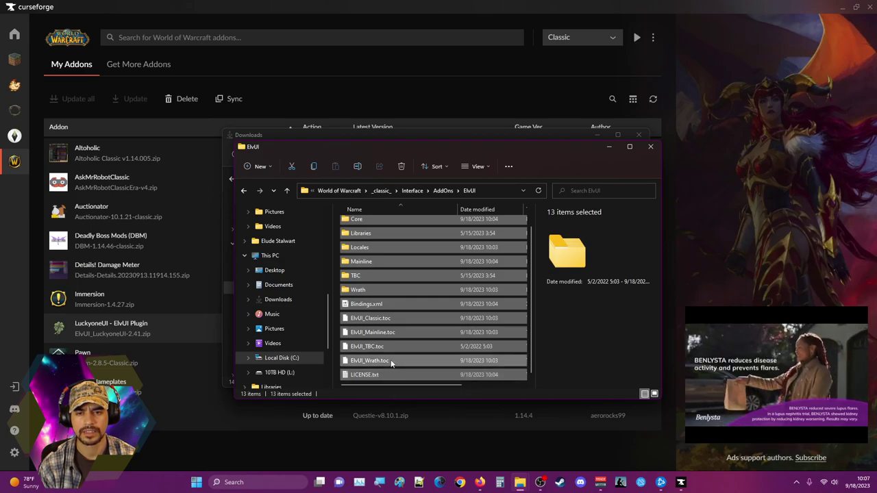
{"action": "scroll", "coordinate": [403, 307], "scroll_direction": "up", "scroll_amount": 1}
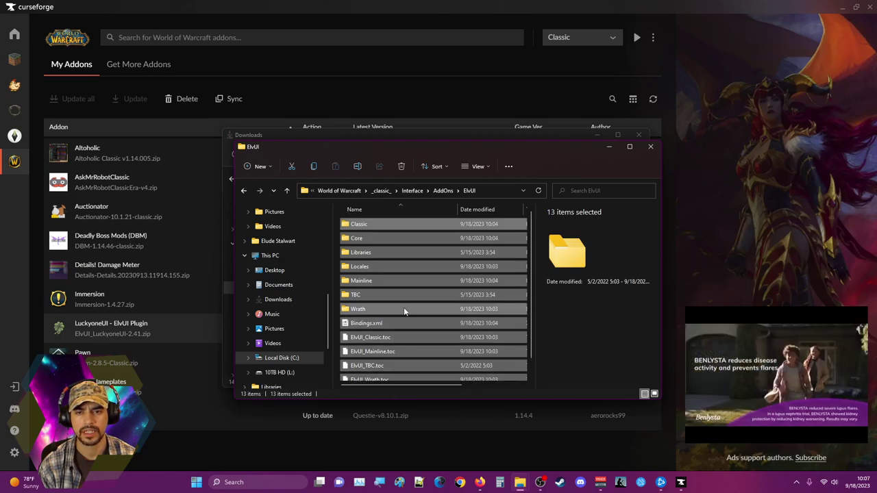
Examine the Filters and Modules folders inside ElvUI's Classic subfolder and return to the ElvUI folder.
{"action": "double_click", "coordinate": [390, 224]}
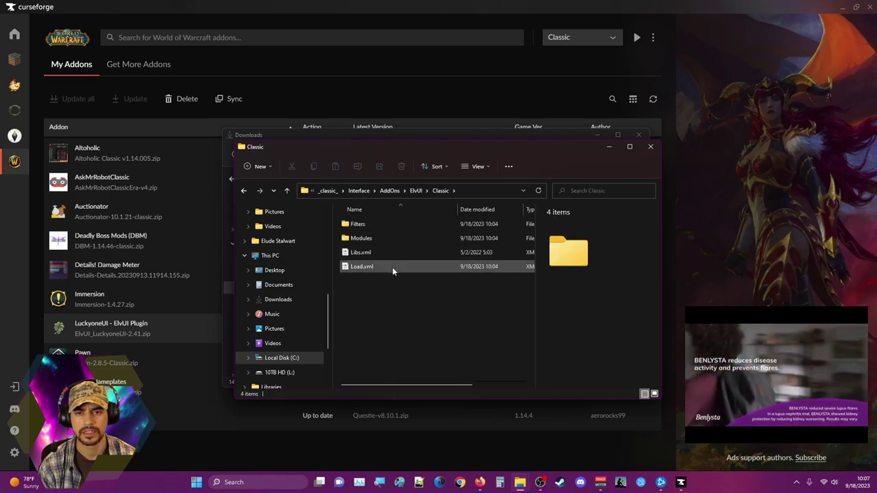
{"action": "double_click", "coordinate": [400, 225]}
{"action": "left_click", "coordinate": [439, 192]}
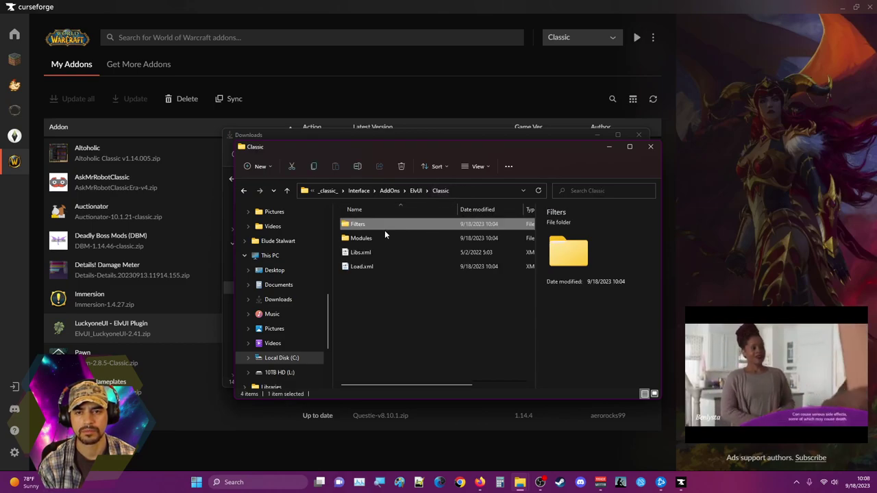
{"action": "double_click", "coordinate": [392, 238]}
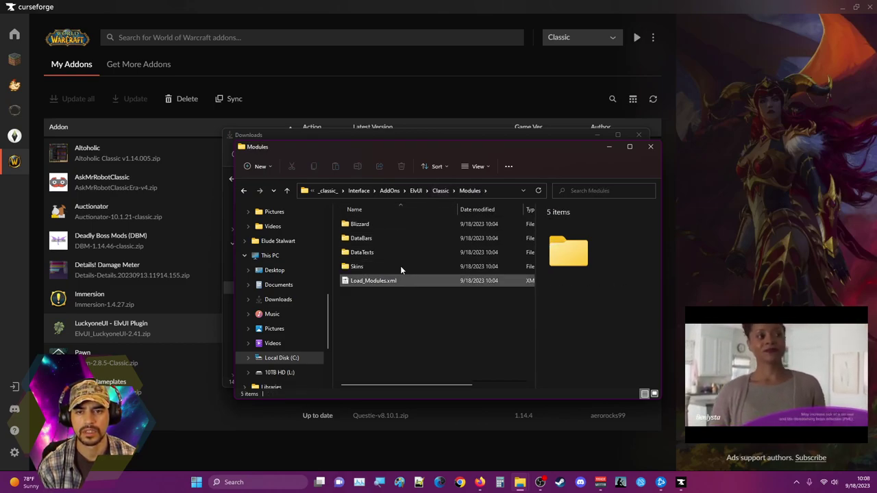
{"action": "left_click", "coordinate": [442, 191]}
{"action": "left_click", "coordinate": [416, 190]}
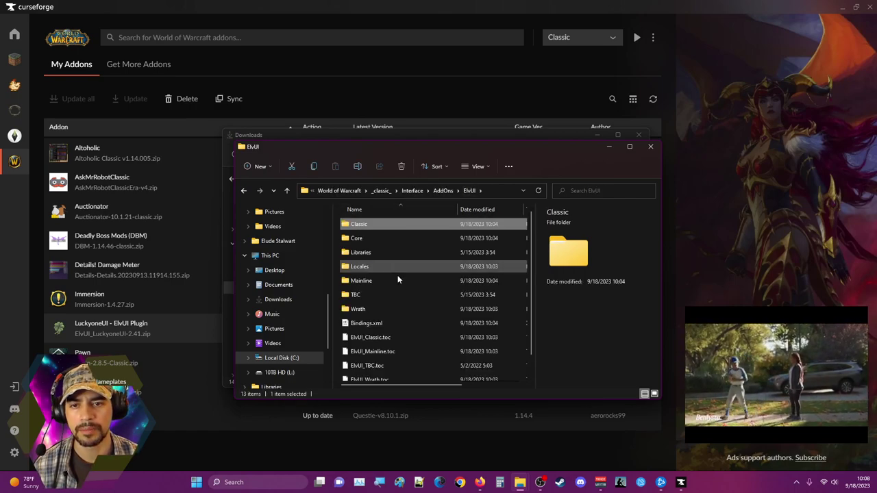
Delete the Mainline, TBC and Wrath folders plus ElvUI_Mainline.toc, ElvUI_TBC.toc and ElvUI_Wrath.toc from the ElvUI folder, checking the Mainline folder's contents first.
{"action": "left_click", "coordinate": [375, 300]}
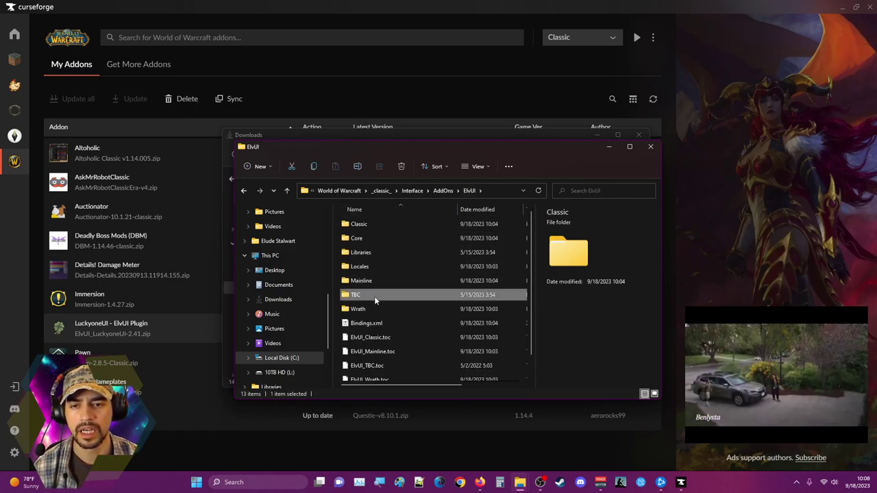
{"action": "left_click", "coordinate": [374, 310], "text": "ctrl"}
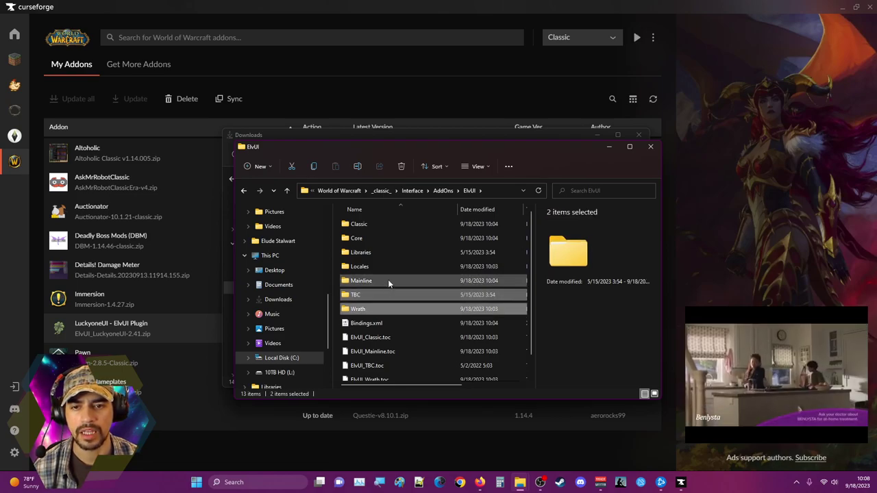
{"action": "double_click", "coordinate": [388, 280]}
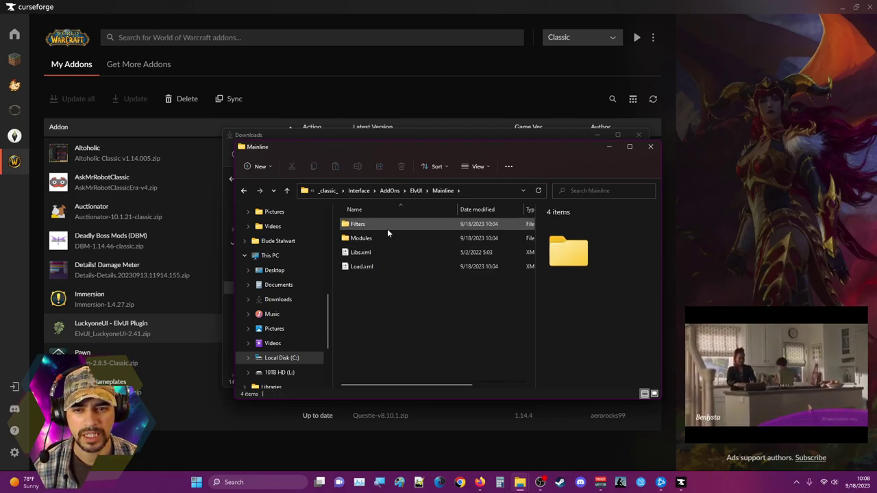
{"action": "left_click", "coordinate": [414, 191]}
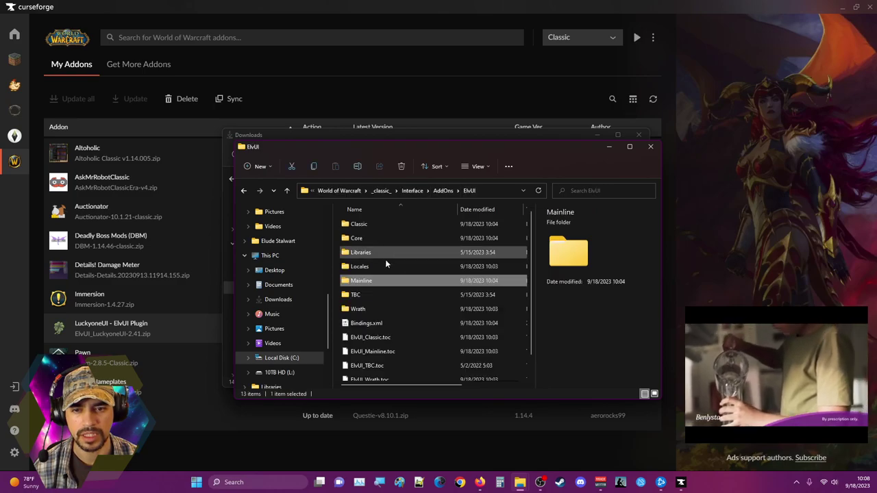
{"action": "left_click", "coordinate": [377, 294], "text": "ctrl"}
{"action": "left_click", "coordinate": [378, 306], "text": "ctrl"}
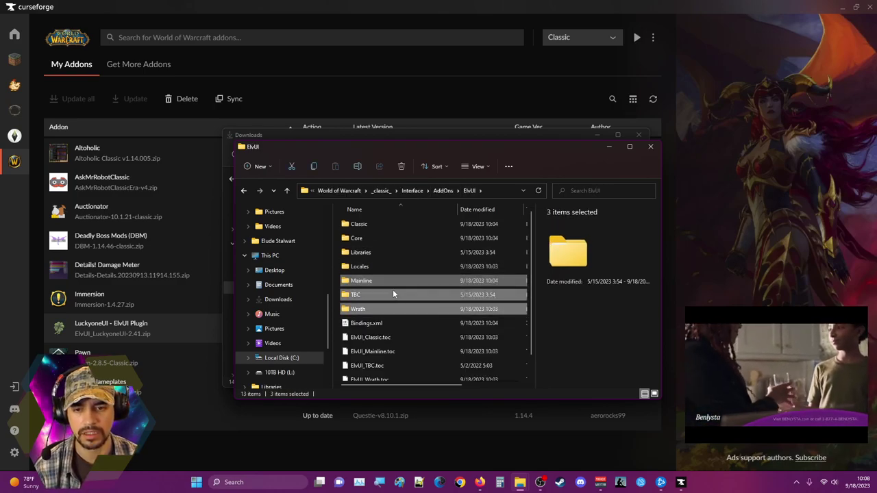
{"action": "scroll", "coordinate": [393, 301], "scroll_direction": "down", "scroll_amount": 1}
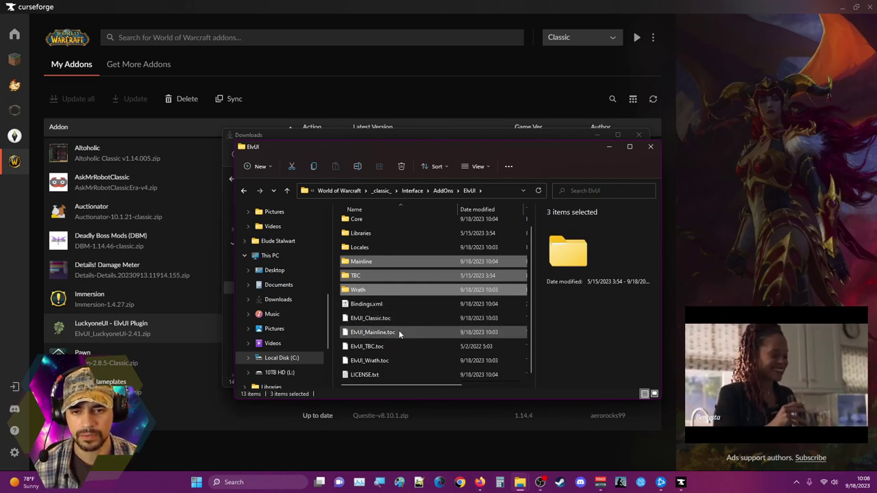
{"action": "left_click", "coordinate": [398, 331], "text": "ctrl"}
{"action": "left_click", "coordinate": [395, 346], "text": "ctrl"}
{"action": "left_click", "coordinate": [391, 361], "text": "ctrl"}
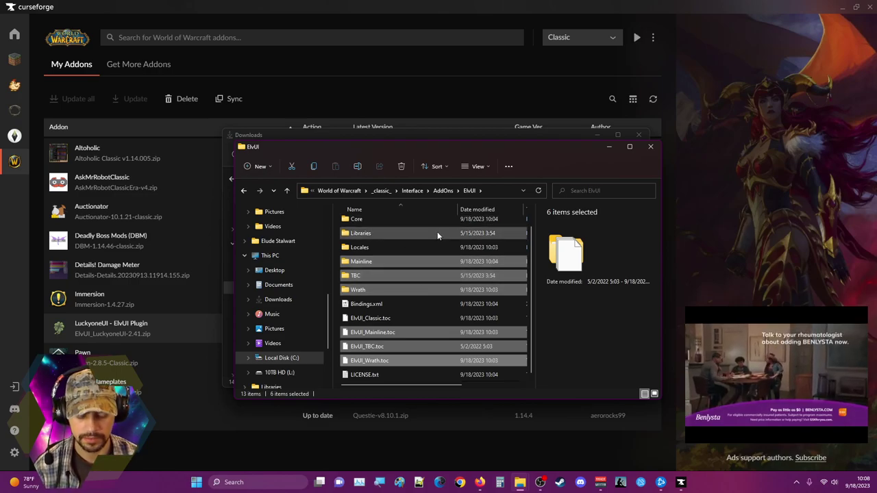
{"action": "key", "text": "Delete"}
{"action": "left_click", "coordinate": [472, 246]}
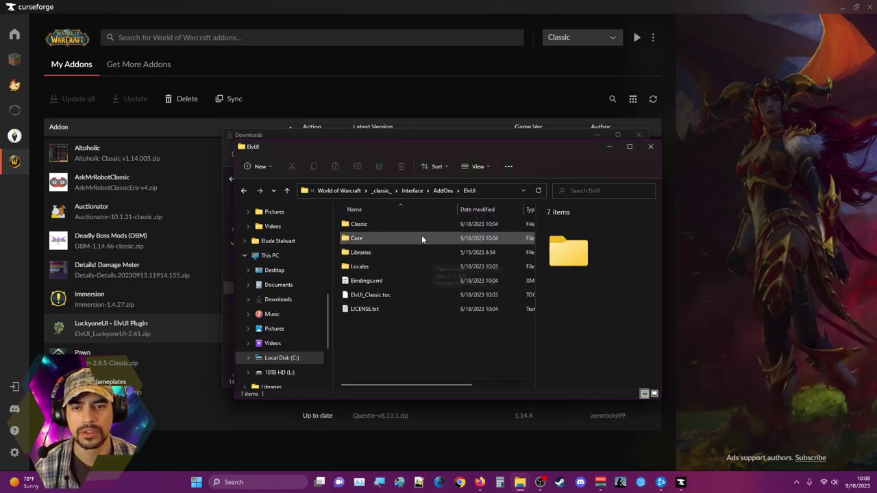
Rename the Classic subfolder inside the ElvUI folder as EvlUI.
{"action": "left_click", "coordinate": [368, 224]}
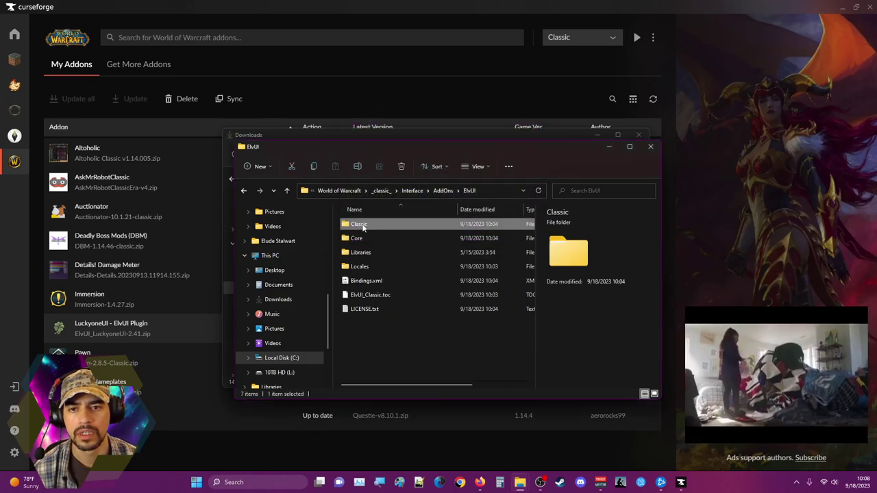
{"action": "left_click", "coordinate": [363, 226]}
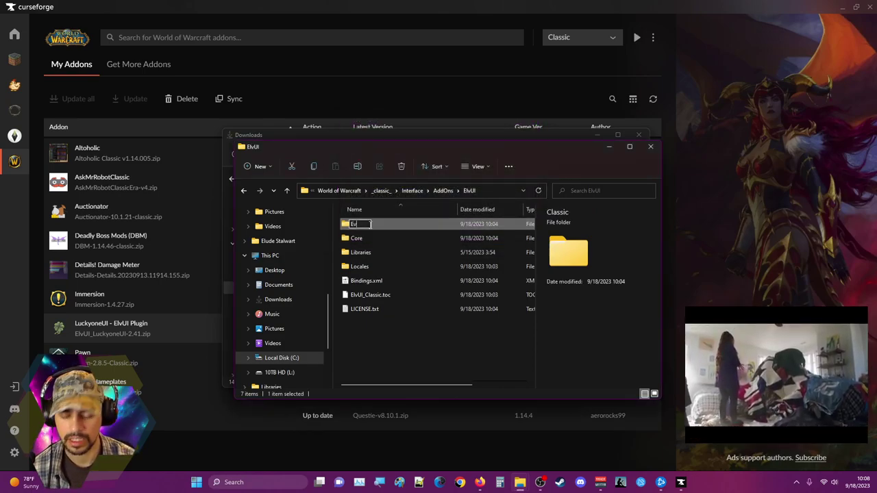
{"action": "type", "text": "ElvUI"}
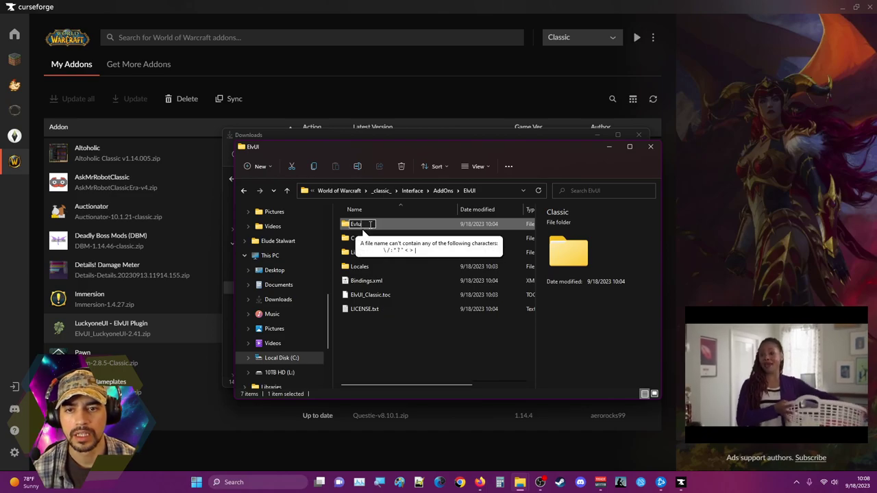
{"action": "key", "text": "BackSpace"}
{"action": "key", "text": "BackSpace"}
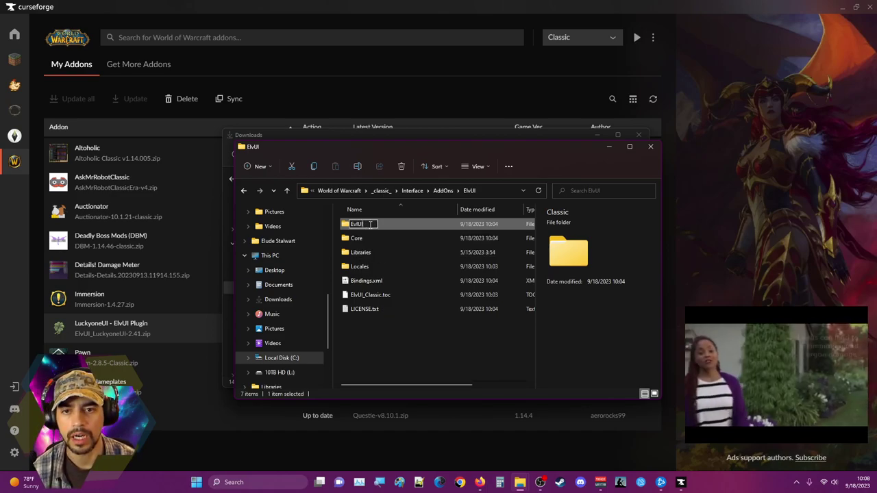
{"action": "type", "text": "UI"}
{"action": "key", "text": "Return"}
{"action": "left_click", "coordinate": [401, 371]}
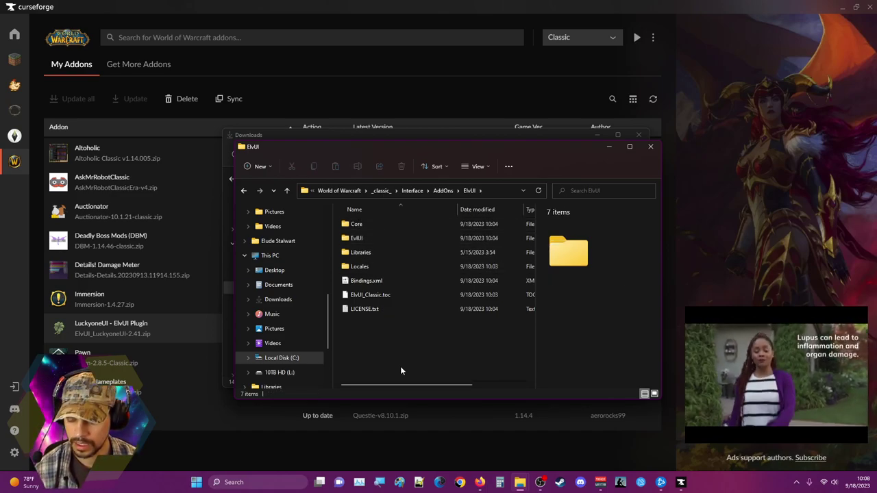
Move all contents of the ElvUI folder up into the AddOns folder.
{"action": "key", "text": "ctrl+a"}
{"action": "left_click", "coordinate": [445, 192]}
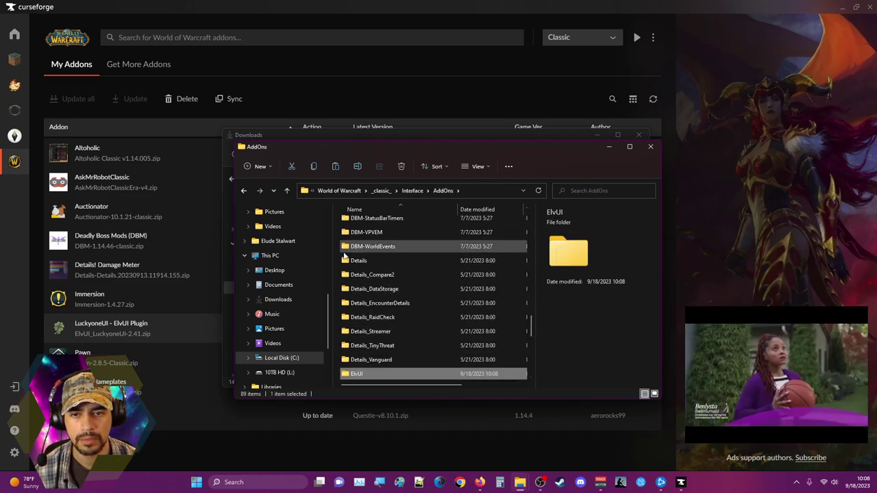
{"action": "right_click", "coordinate": [340, 258]}
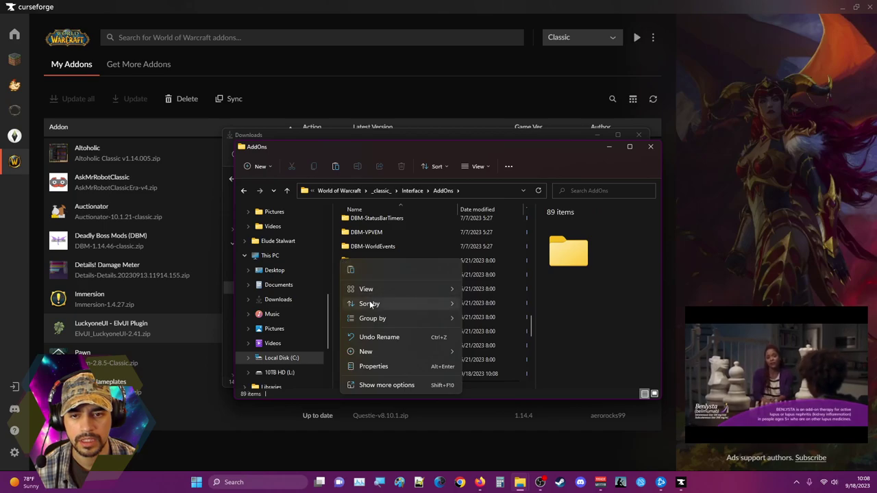
{"action": "left_click", "coordinate": [351, 269]}
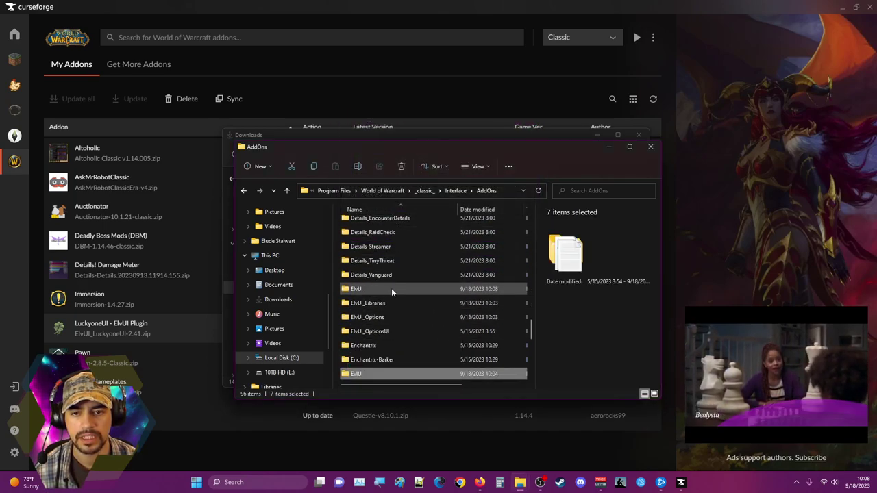
Check the contents of the moved EvlUI folder and the original ElvUI folder, and delete the original ElvUI folder from AddOns.
{"action": "left_click", "coordinate": [391, 288]}
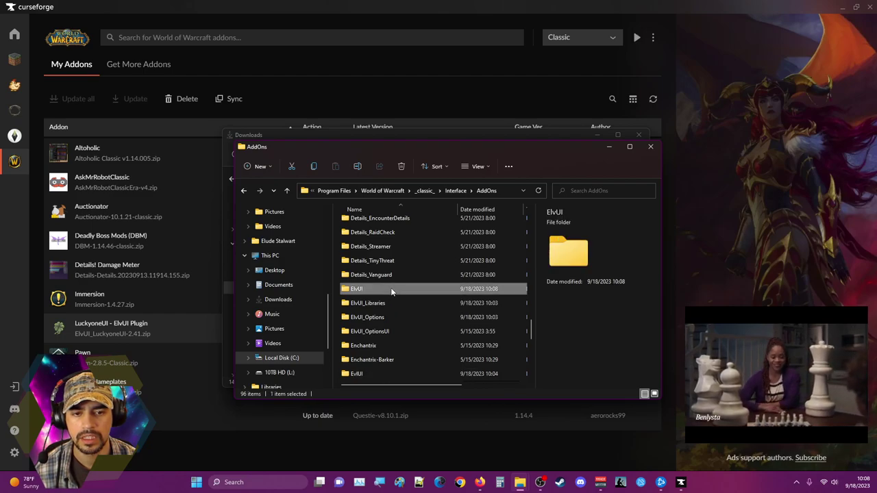
{"action": "double_click", "coordinate": [387, 373]}
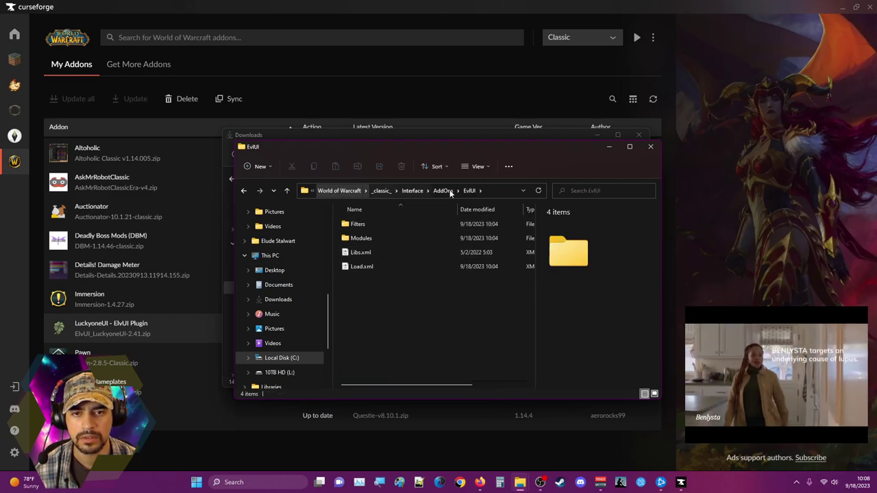
{"action": "left_click", "coordinate": [446, 194]}
{"action": "double_click", "coordinate": [388, 286]}
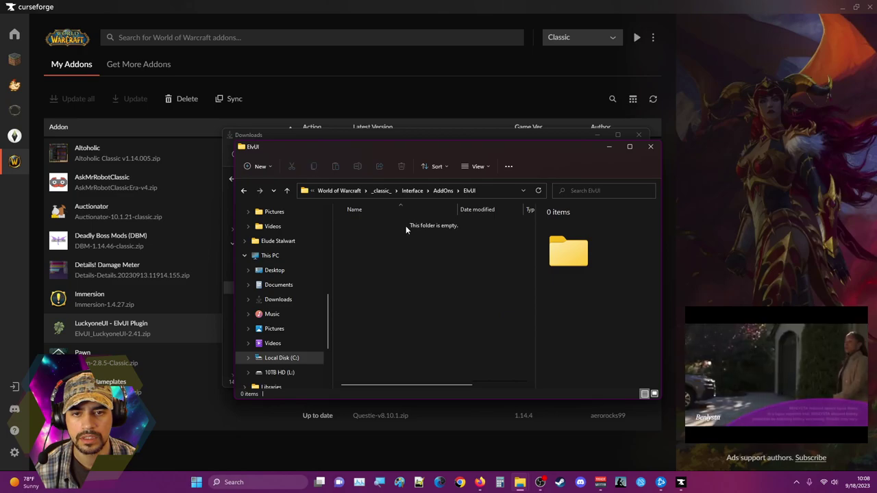
{"action": "left_click", "coordinate": [441, 193]}
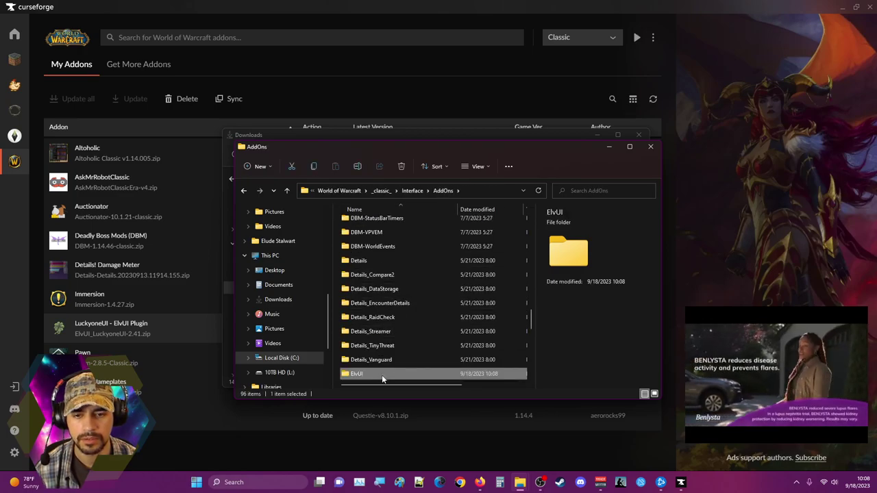
{"action": "key", "text": "Delete"}
{"action": "left_click", "coordinate": [464, 276]}
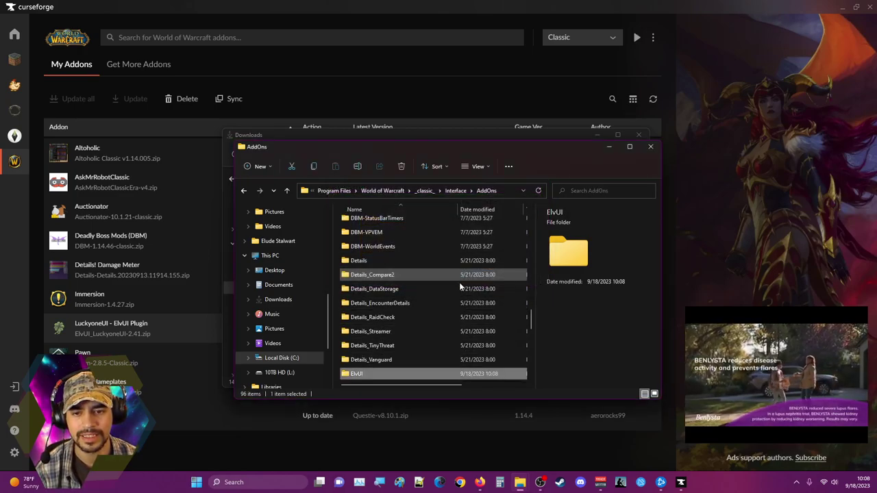
Check the remaining AddOns folder entries, close both open File Explorer windows and reinstall the LuckyoneUI - ElvUI Plugin in CurseForge.
{"action": "scroll", "coordinate": [441, 300], "scroll_direction": "down", "scroll_amount": 2}
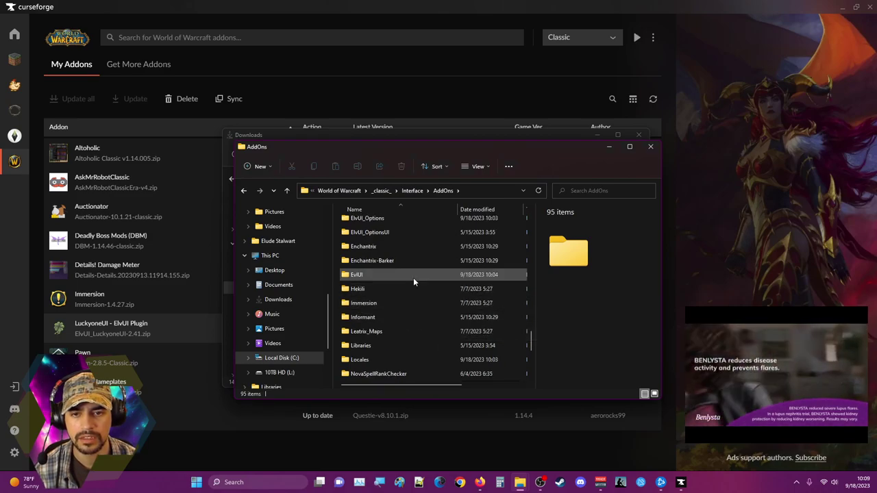
{"action": "scroll", "coordinate": [414, 275], "scroll_direction": "down", "scroll_amount": 5}
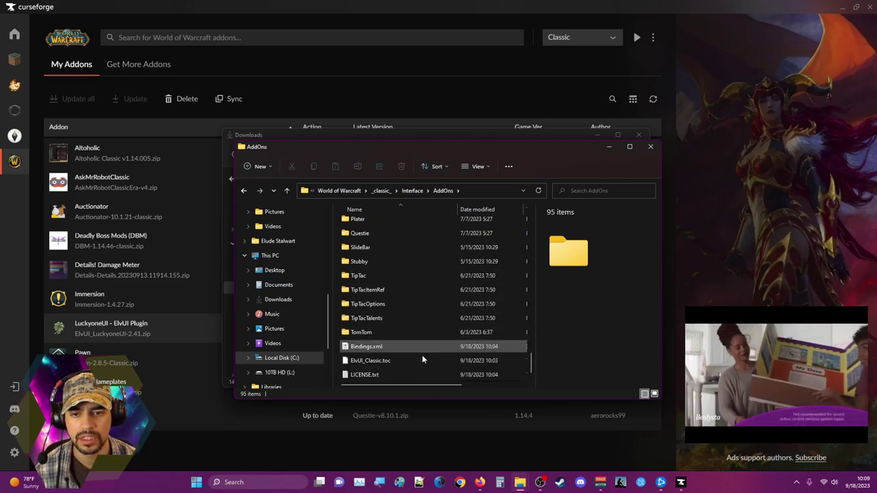
{"action": "left_click", "coordinate": [651, 147]}
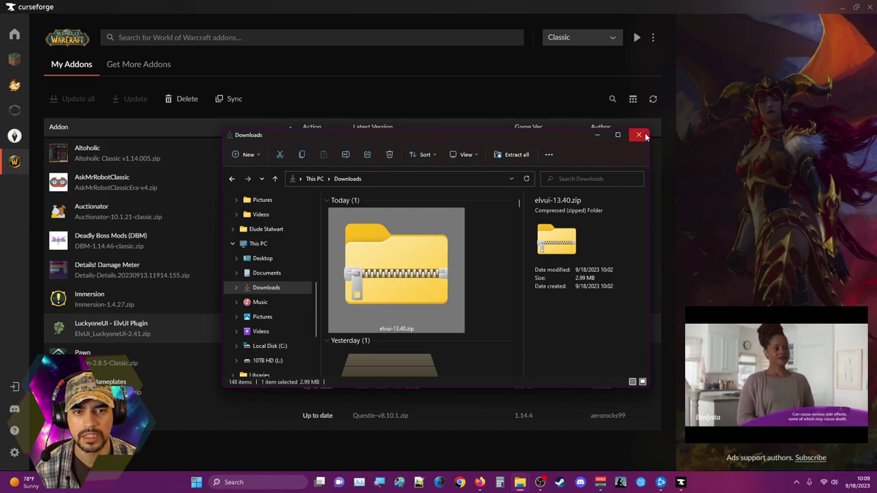
{"action": "left_click", "coordinate": [644, 134]}
{"action": "right_click", "coordinate": [240, 329]}
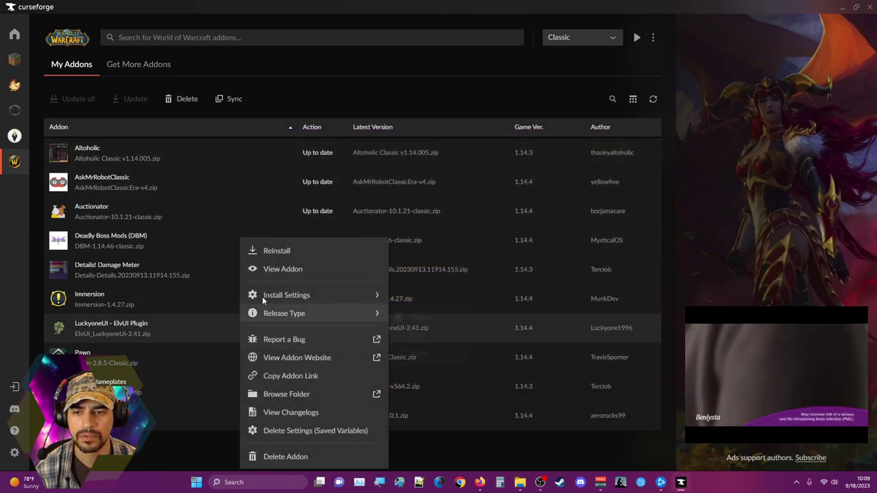
{"action": "left_click", "coordinate": [294, 252]}
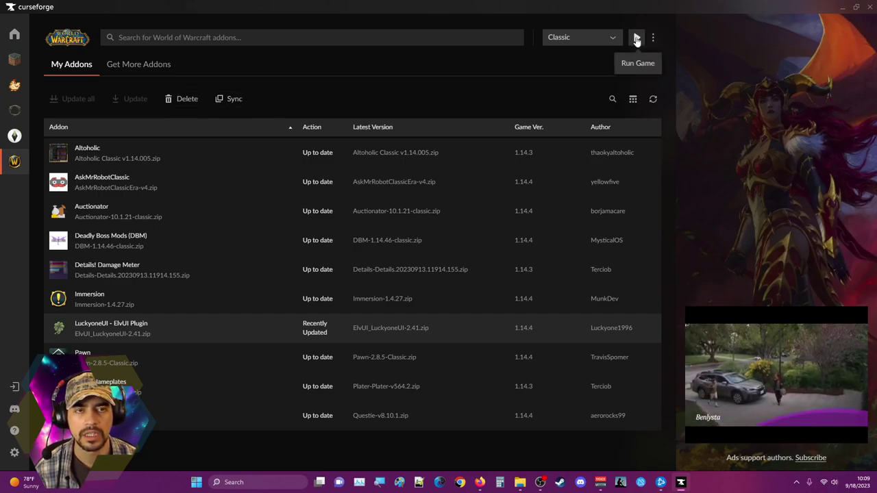
Switch to the Battle.net launcher and launch World of Warcraft Classic.
{"action": "mouse_move", "coordinate": [510, 485]}
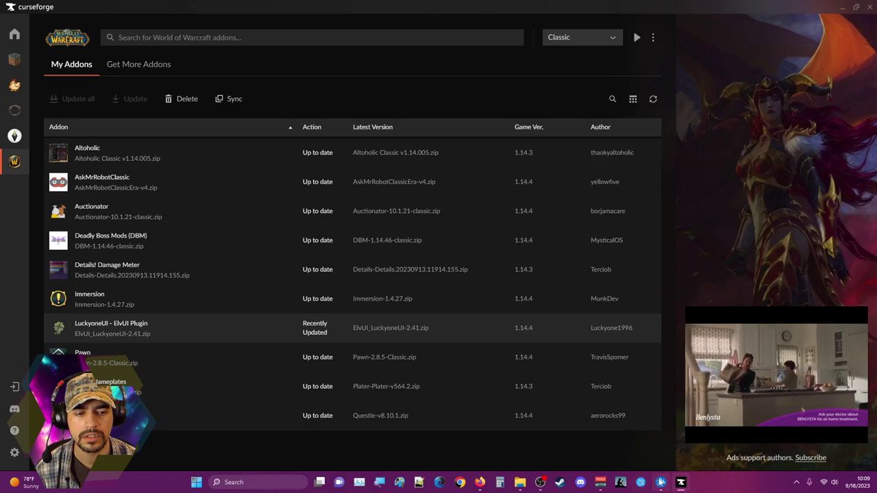
{"action": "left_click", "coordinate": [661, 483]}
{"action": "left_click", "coordinate": [293, 381]}
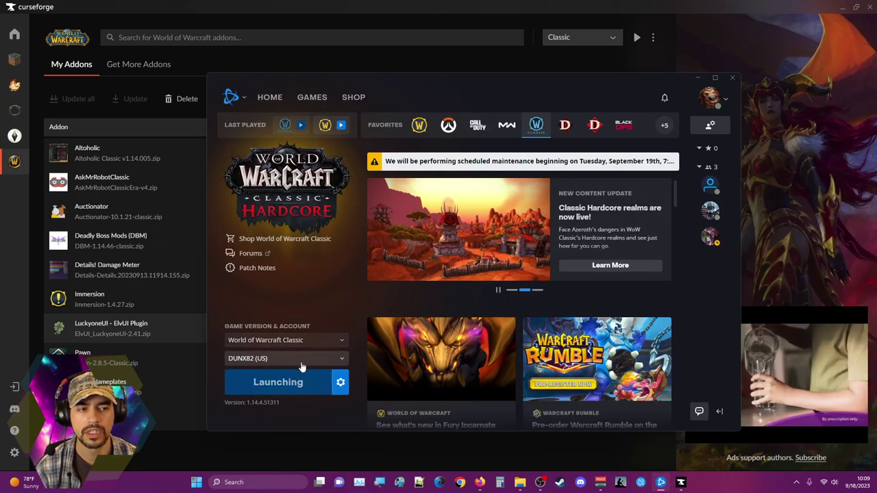
Examine the AddOn list at character selection for ElvUI and the LuckyoneUI plugin's dependency status, and close the list.
{"action": "mouse_move", "coordinate": [485, 168]}
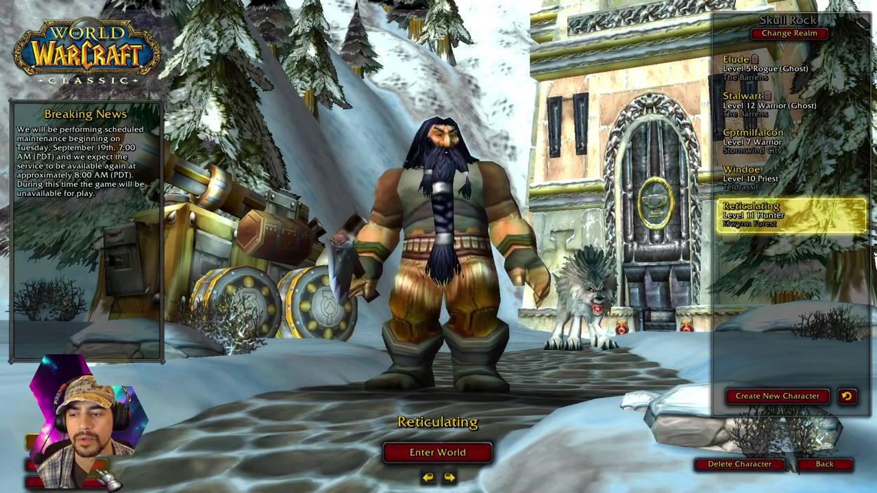
{"action": "left_click", "coordinate": [55, 466]}
{"action": "scroll", "coordinate": [343, 306], "scroll_direction": "down", "scroll_amount": 5}
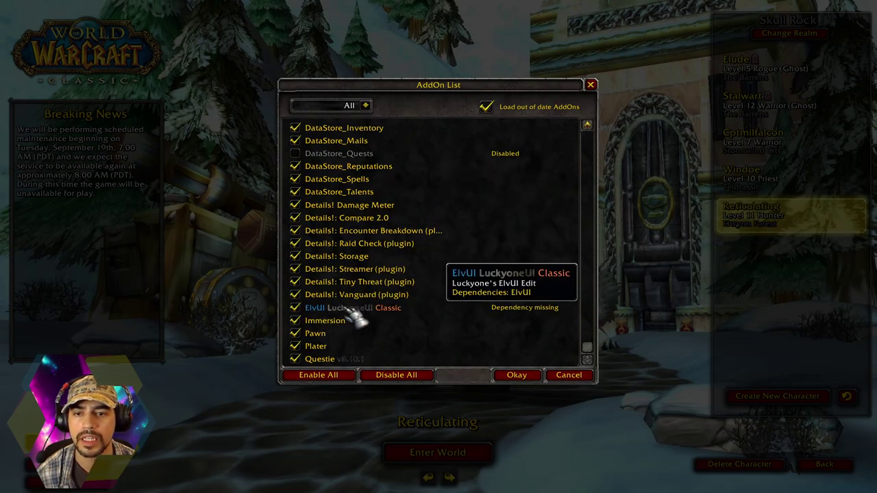
{"action": "scroll", "coordinate": [393, 312], "scroll_direction": "up", "scroll_amount": 5}
{"action": "left_click", "coordinate": [524, 376]}
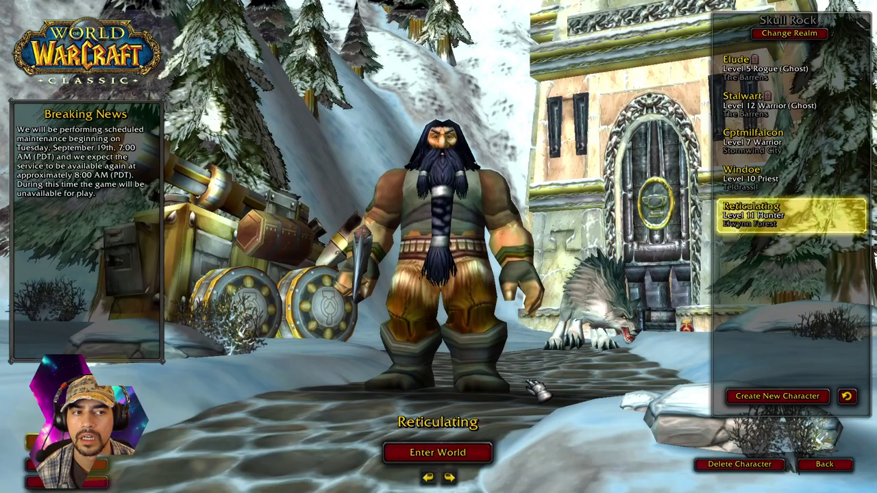
Enter the world with the level 11 hunter and try a /el chat command to check whether ElvUI loads.
{"action": "left_click", "coordinate": [476, 449]}
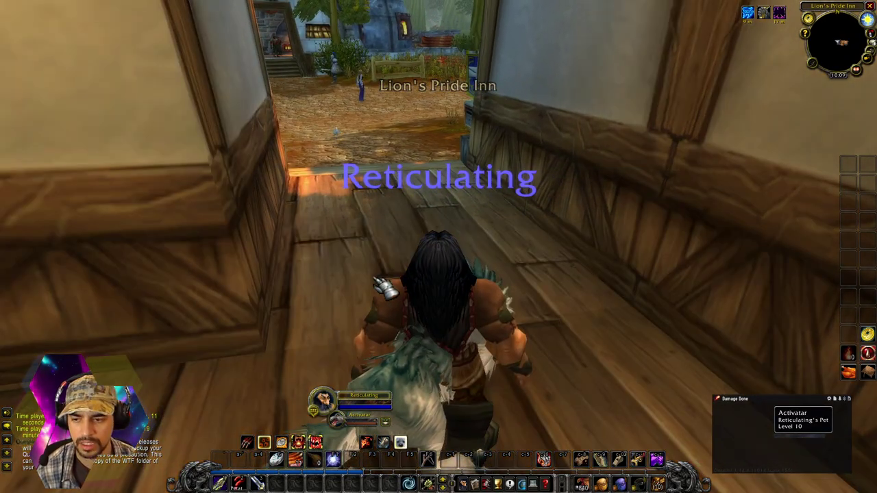
{"action": "key", "text": "Return"}
{"action": "type", "text": "/el"}
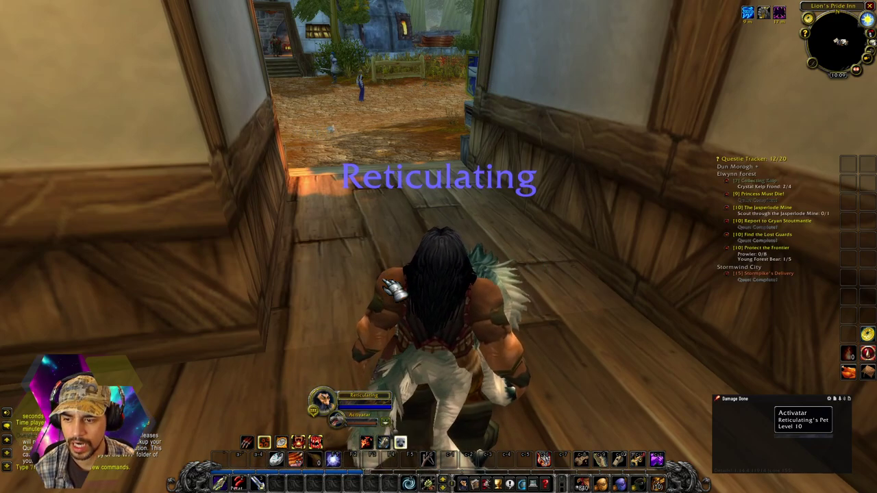
{"action": "key", "text": "Escape"}
{"action": "key", "text": "Escape"}
{"action": "left_click", "coordinate": [437, 292]}
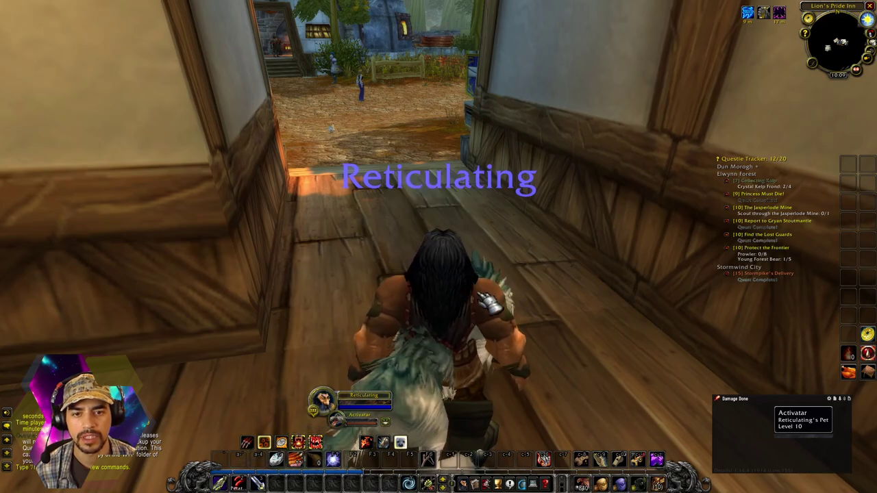
Switch from the game to File Explorer and open Local Disk (C:) under This PC.
{"action": "key", "text": "alt+Tab"}
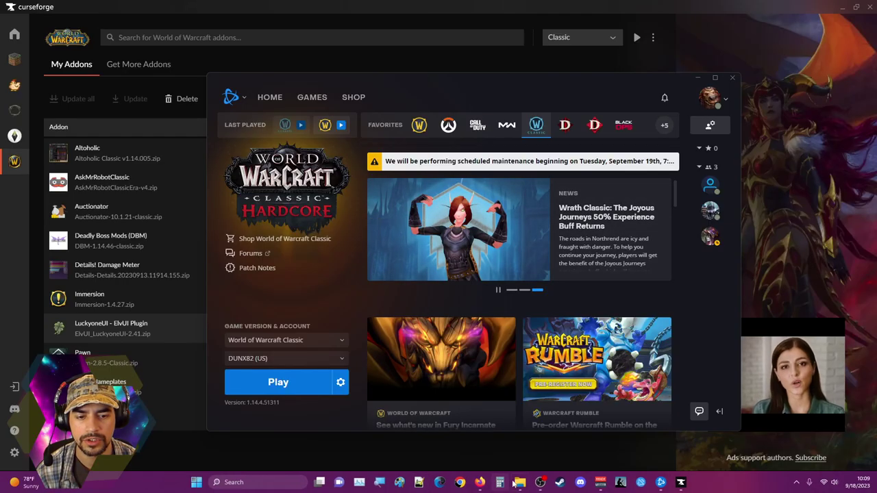
{"action": "left_click", "coordinate": [520, 482]}
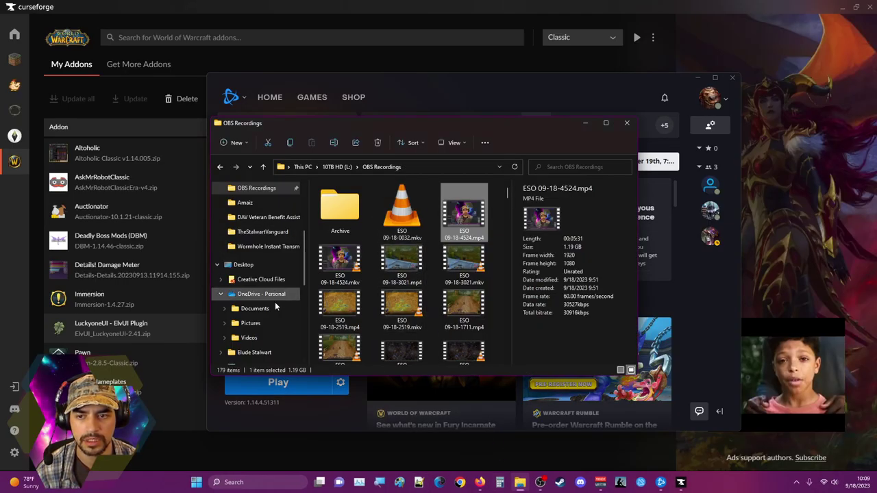
{"action": "left_click", "coordinate": [253, 268]}
{"action": "scroll", "coordinate": [250, 281], "scroll_direction": "down", "scroll_amount": 1}
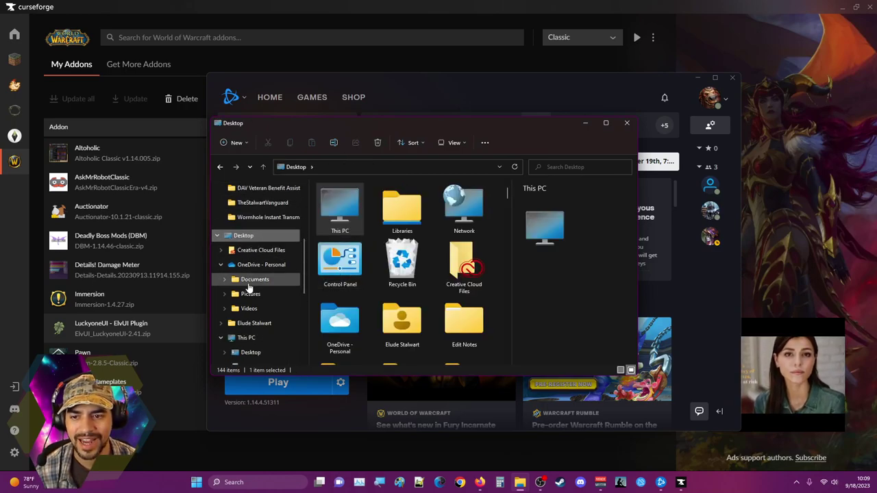
{"action": "left_click", "coordinate": [258, 311]}
{"action": "scroll", "coordinate": [363, 315], "scroll_direction": "down", "scroll_amount": 1}
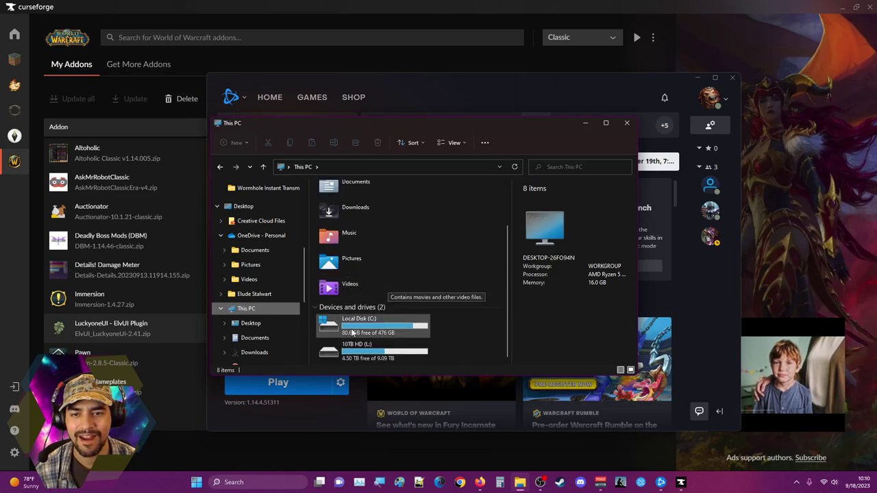
{"action": "double_click", "coordinate": [352, 331]}
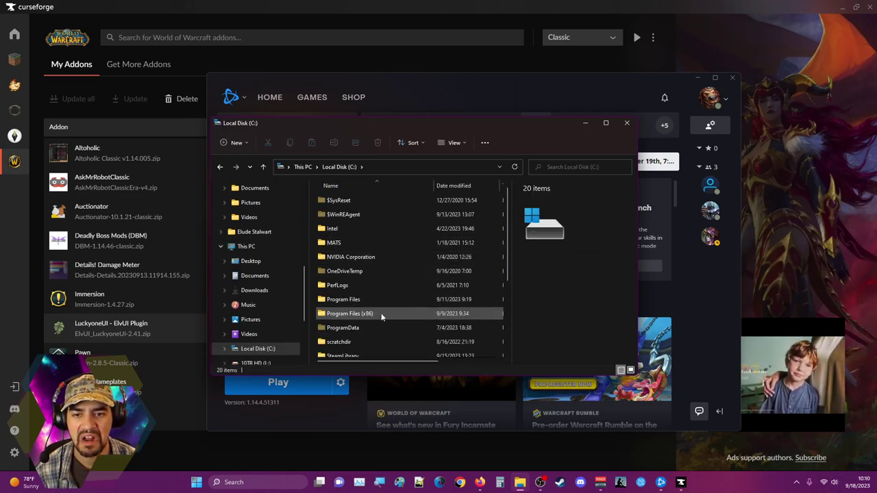
Open the AddOns folder under Program Files, World of Warcraft, _classic_, Interface.
{"action": "double_click", "coordinate": [383, 300]}
{"action": "scroll", "coordinate": [367, 306], "scroll_direction": "down", "scroll_amount": 10}
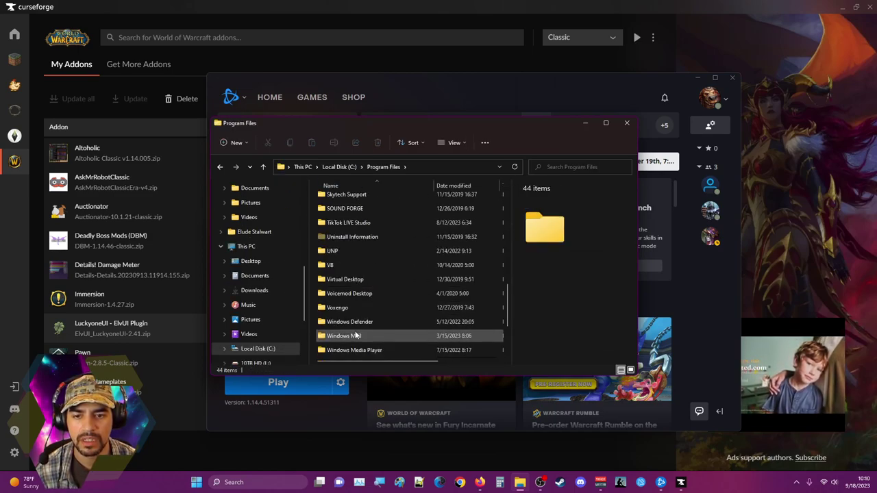
{"action": "scroll", "coordinate": [376, 290], "scroll_direction": "down", "scroll_amount": 1}
{"action": "scroll", "coordinate": [367, 329], "scroll_direction": "down", "scroll_amount": 1}
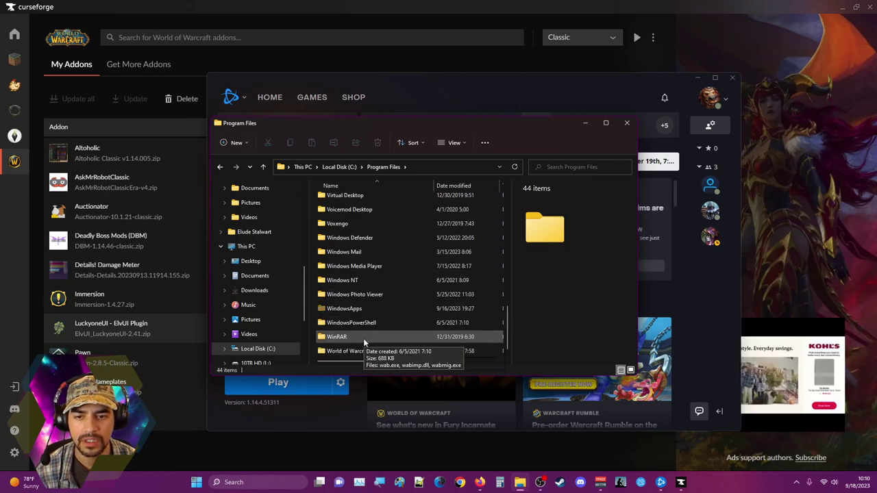
{"action": "double_click", "coordinate": [346, 351]}
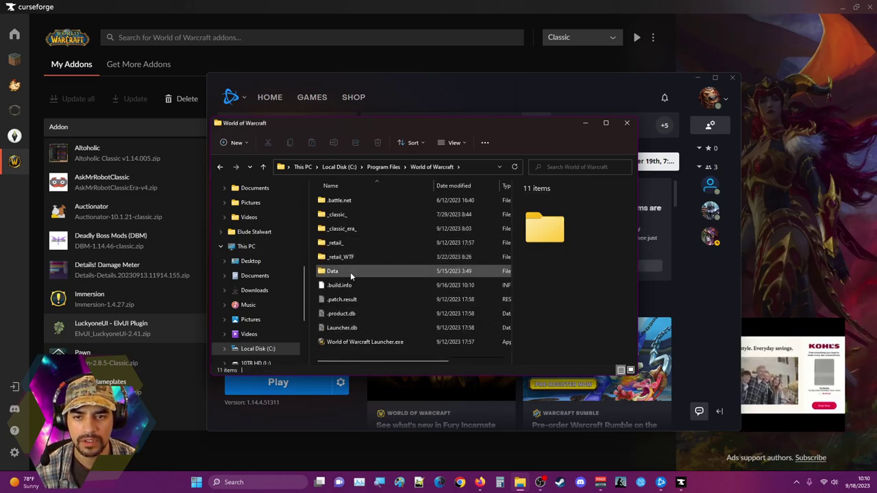
{"action": "double_click", "coordinate": [389, 215]}
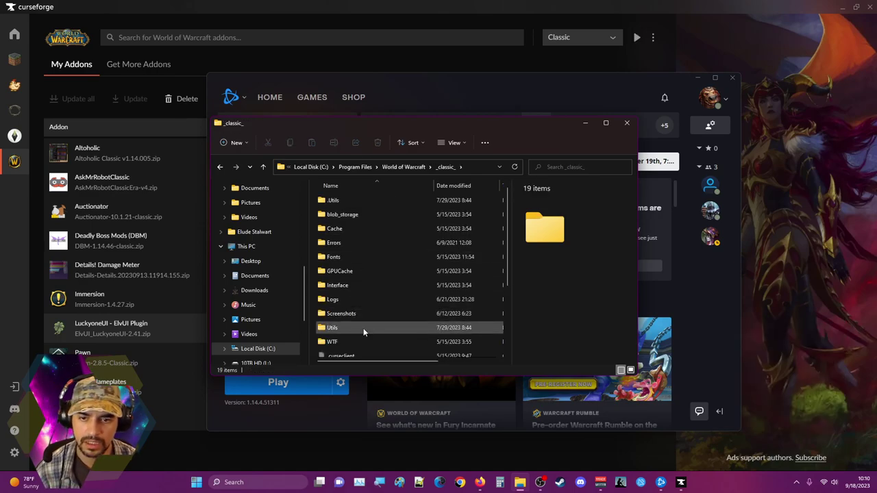
{"action": "scroll", "coordinate": [373, 264], "scroll_direction": "down", "scroll_amount": 1}
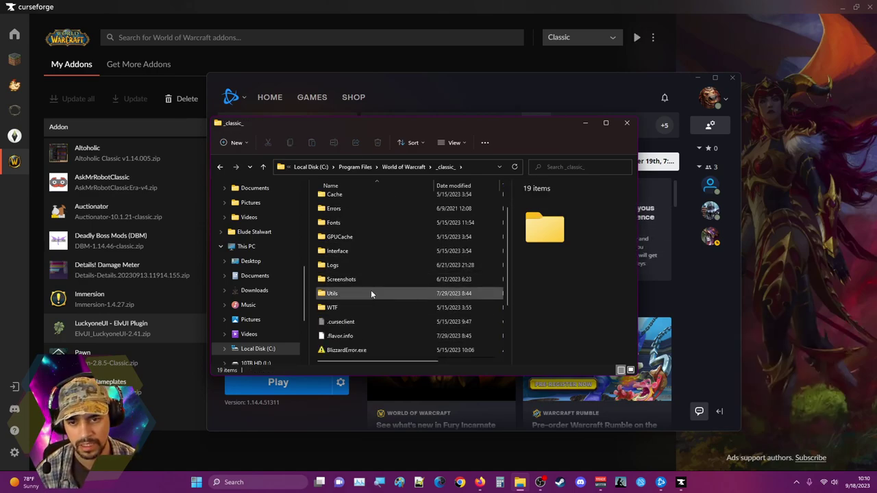
{"action": "scroll", "coordinate": [371, 290], "scroll_direction": "up", "scroll_amount": 1}
{"action": "double_click", "coordinate": [368, 285]}
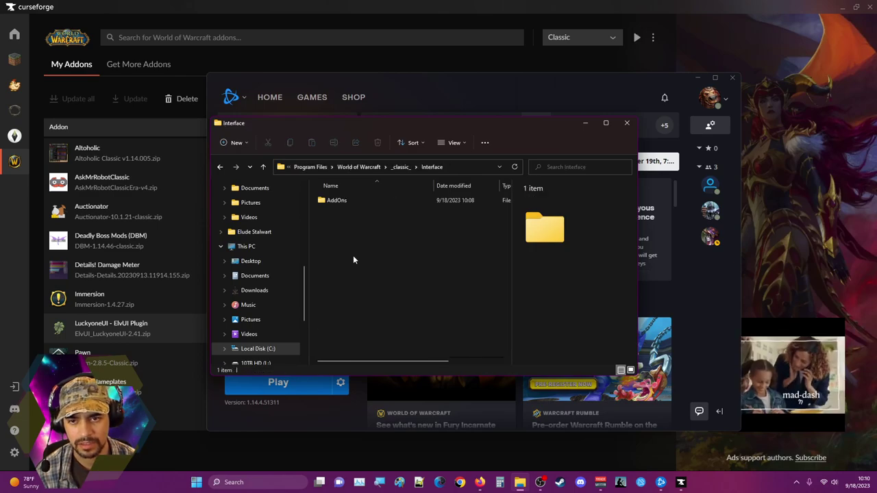
{"action": "double_click", "coordinate": [368, 202]}
Look through the AddOns folder for the ElvUI-related folders and select the EvlUI folder.
{"action": "scroll", "coordinate": [384, 263], "scroll_direction": "down", "scroll_amount": 5}
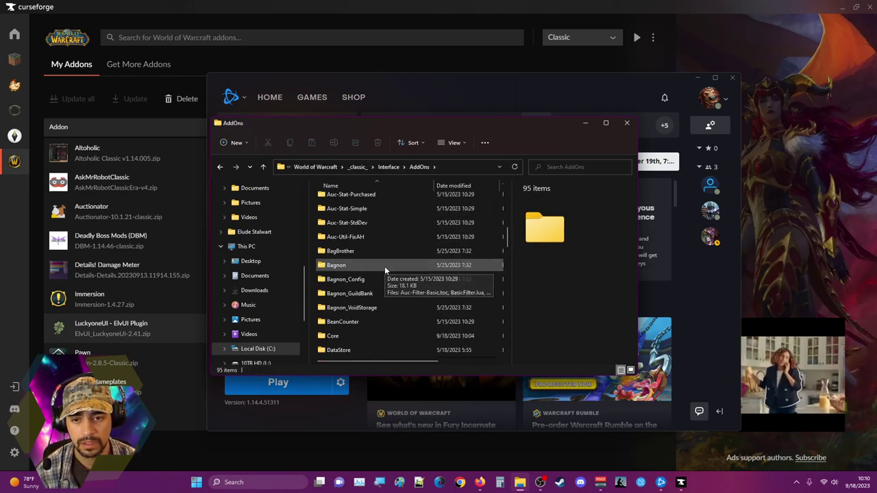
{"action": "scroll", "coordinate": [384, 266], "scroll_direction": "down", "scroll_amount": 12}
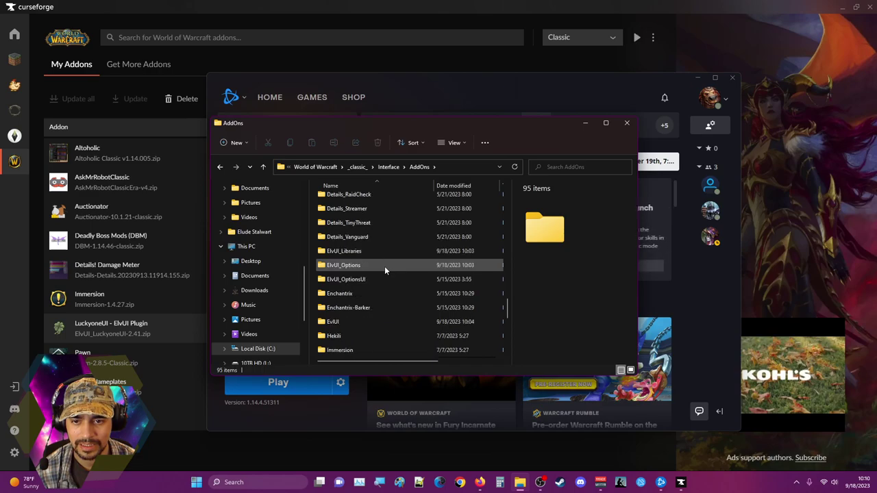
{"action": "scroll", "coordinate": [385, 266], "scroll_direction": "down", "scroll_amount": 8}
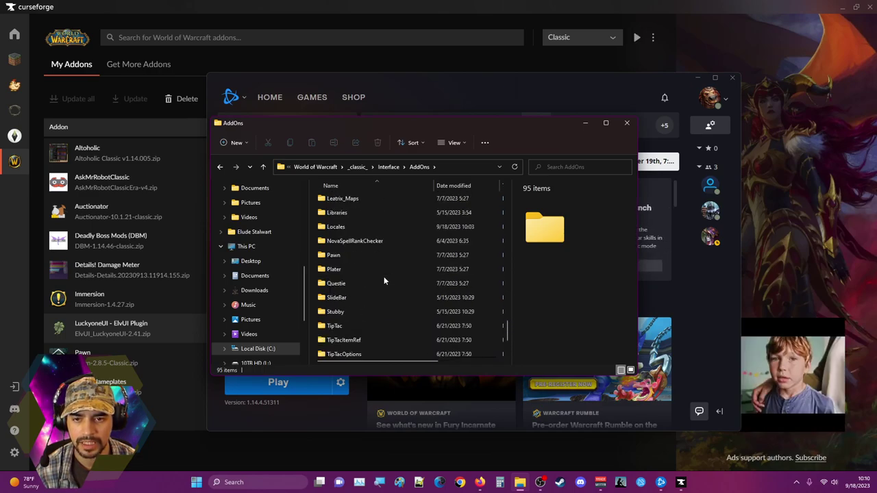
{"action": "scroll", "coordinate": [382, 279], "scroll_direction": "up", "scroll_amount": 5}
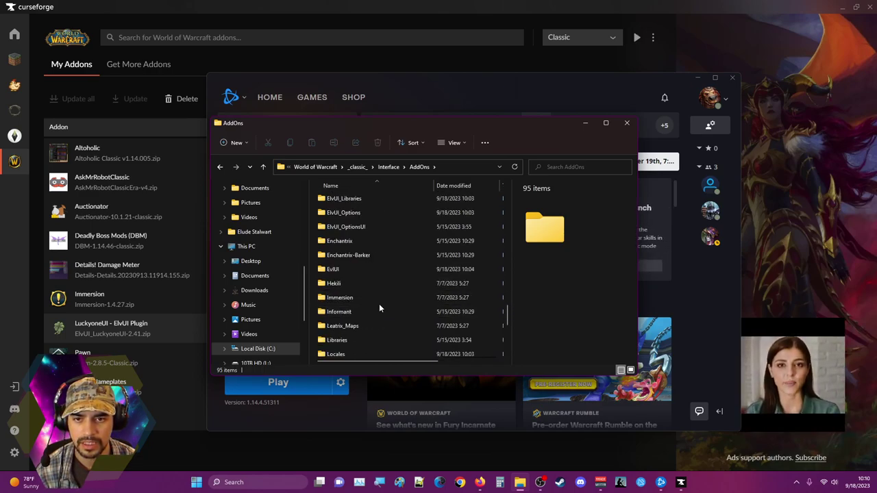
{"action": "scroll", "coordinate": [378, 305], "scroll_direction": "up", "scroll_amount": 1}
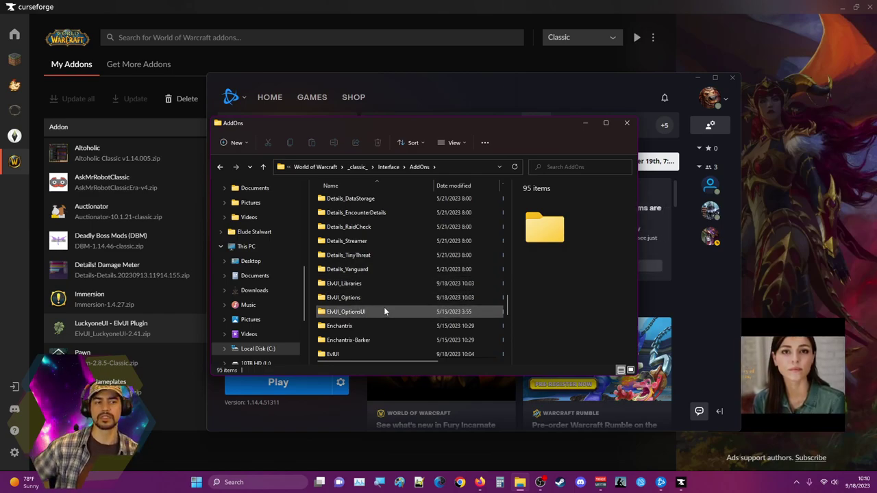
{"action": "scroll", "coordinate": [395, 267], "scroll_direction": "up", "scroll_amount": 4}
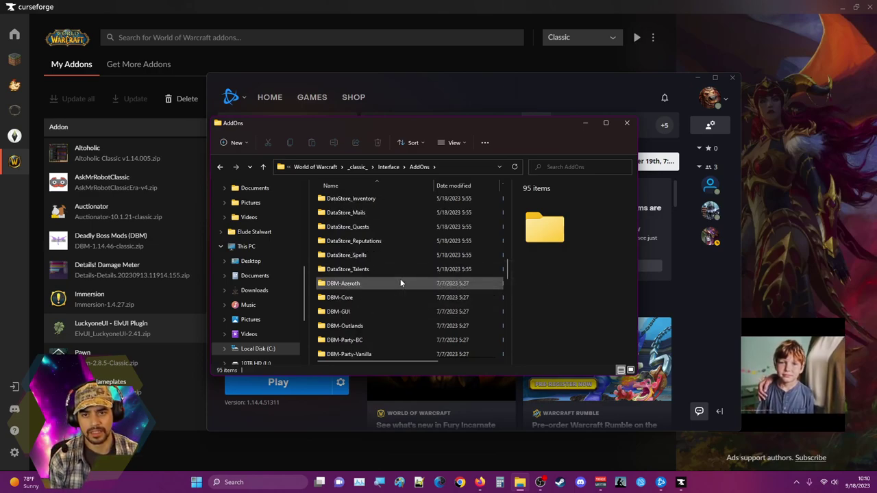
{"action": "scroll", "coordinate": [402, 279], "scroll_direction": "up", "scroll_amount": 15}
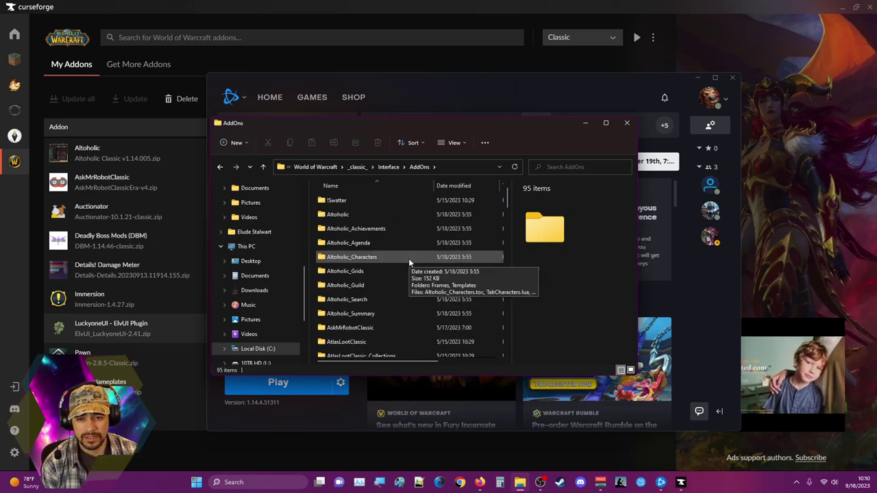
{"action": "scroll", "coordinate": [408, 258], "scroll_direction": "down", "scroll_amount": 15}
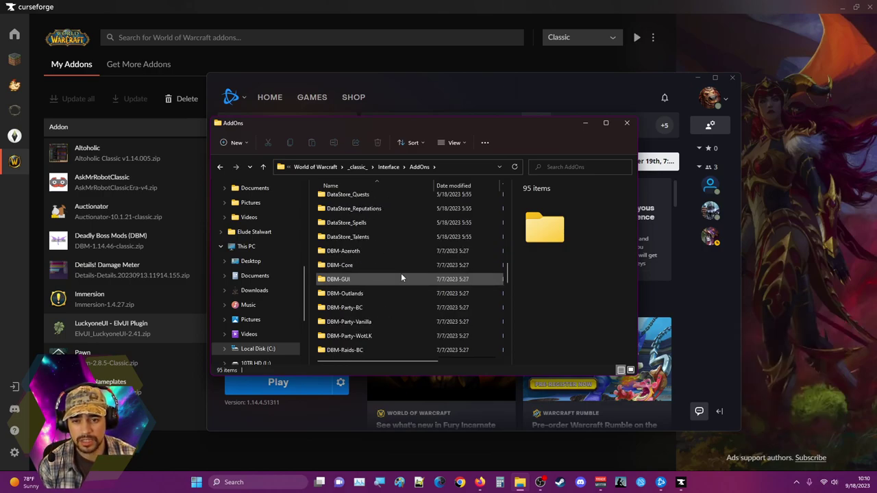
{"action": "scroll", "coordinate": [401, 276], "scroll_direction": "down", "scroll_amount": 8}
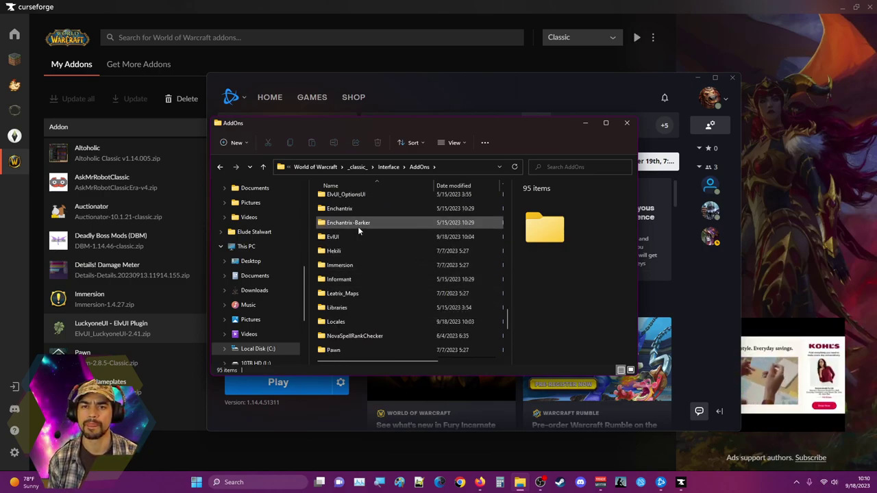
{"action": "left_click", "coordinate": [359, 229]}
{"action": "left_click", "coordinate": [360, 236]}
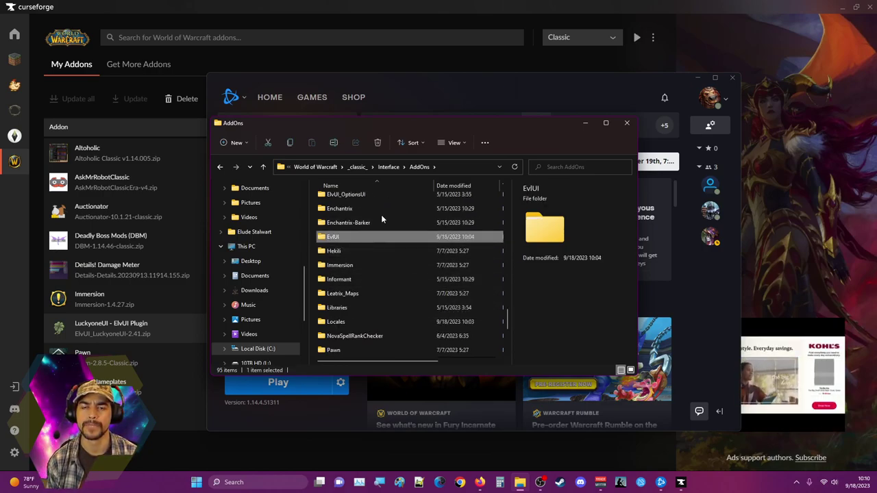
{"action": "scroll", "coordinate": [381, 218], "scroll_direction": "up", "scroll_amount": 2}
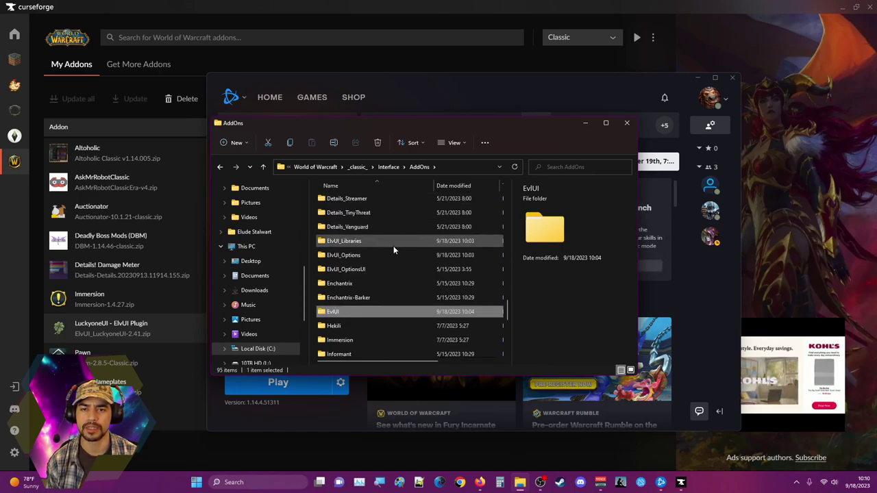
Check the contents of the misspelled EvlUI folder in AddOns and rename the folder to ElvUI.
{"action": "scroll", "coordinate": [393, 252], "scroll_direction": "down", "scroll_amount": 2}
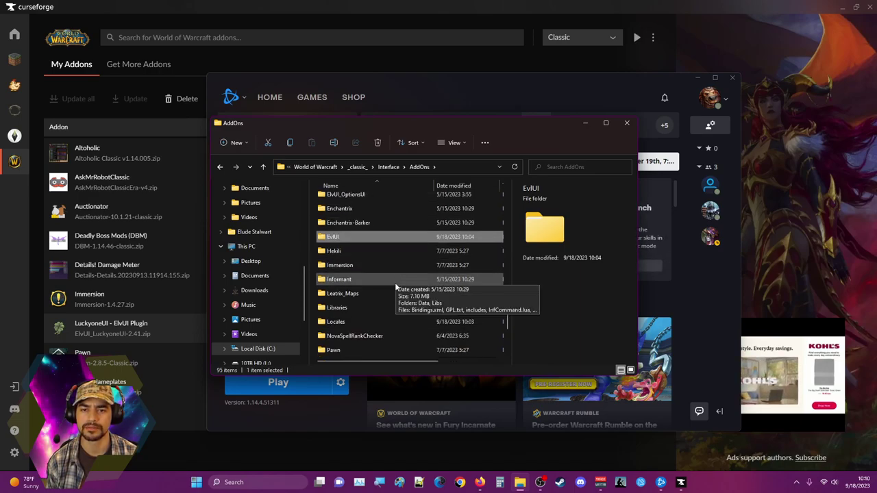
{"action": "double_click", "coordinate": [356, 238]}
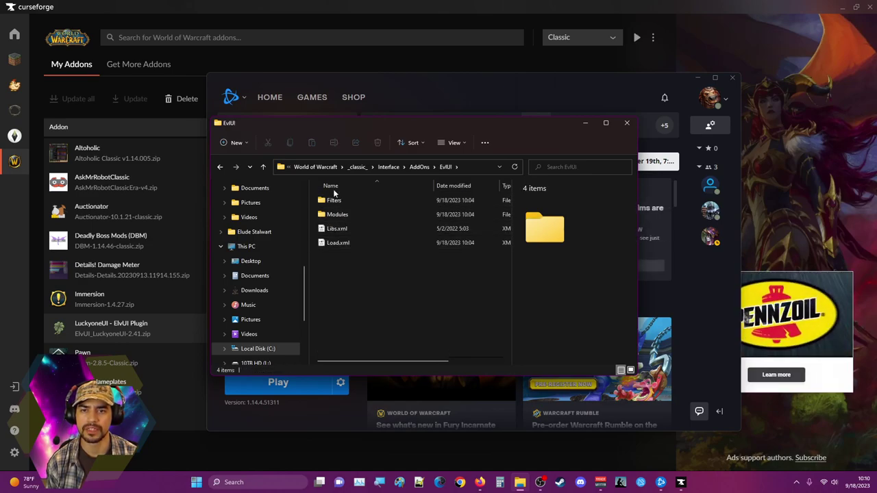
{"action": "left_click", "coordinate": [419, 167]}
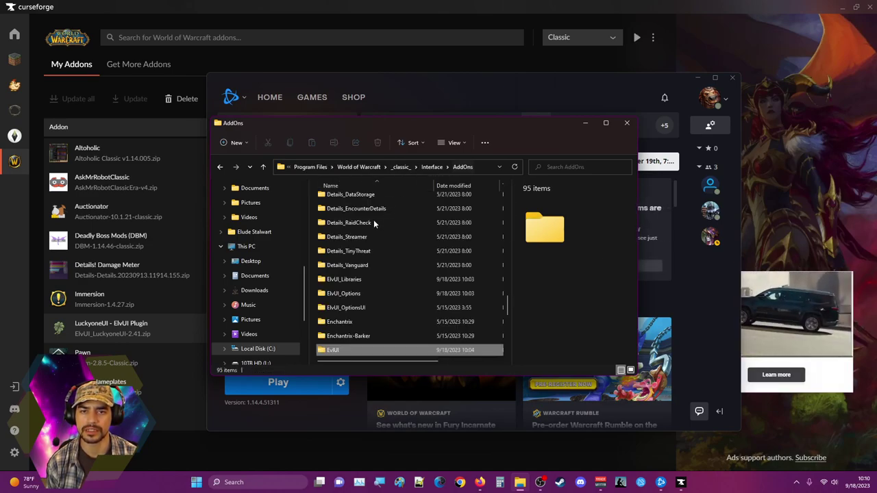
{"action": "left_click", "coordinate": [337, 351]}
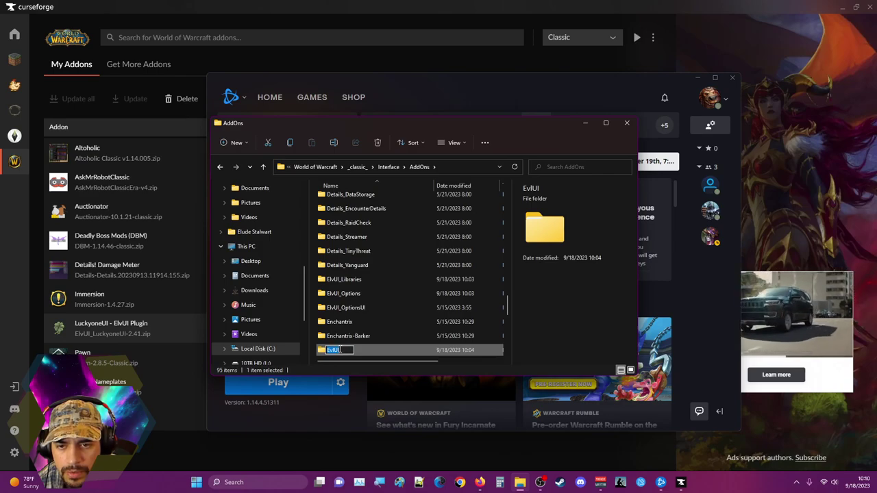
{"action": "left_click", "coordinate": [343, 350]}
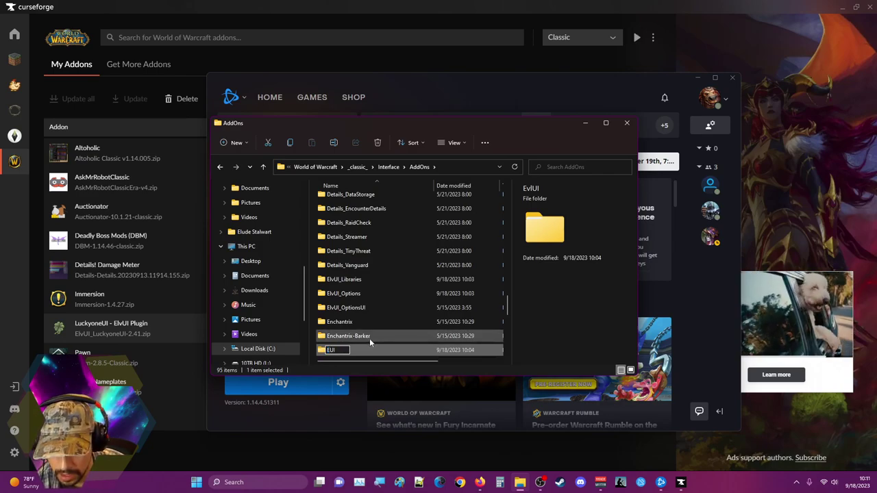
{"action": "key", "text": "Return"}
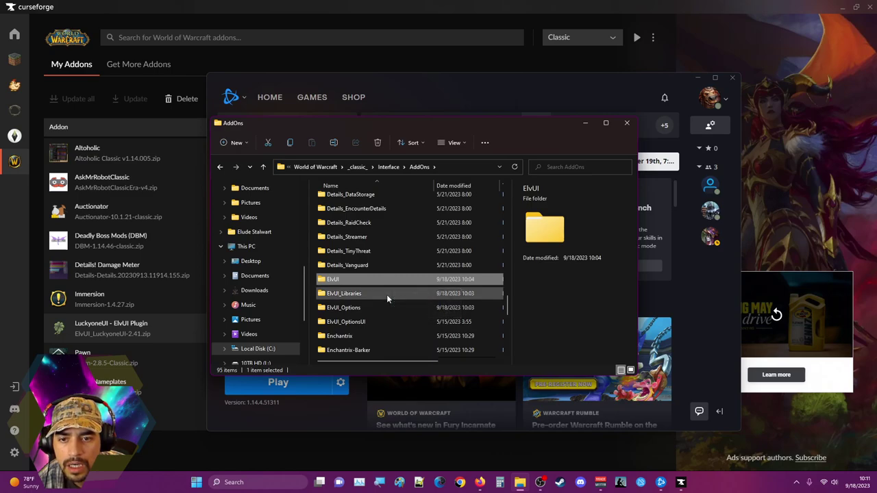
Rename the file ElvUI_Classic.toc in the AddOns folder to ElvUI.toc.
{"action": "scroll", "coordinate": [389, 315], "scroll_direction": "down", "scroll_amount": 2}
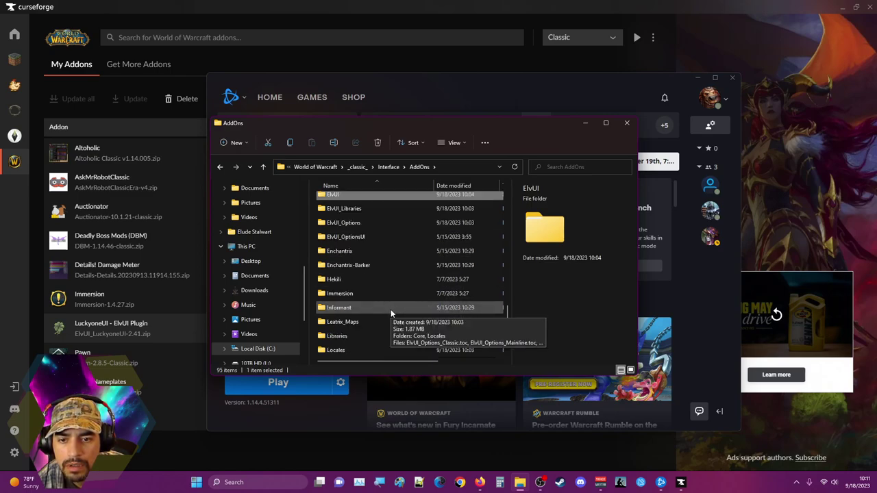
{"action": "scroll", "coordinate": [392, 313], "scroll_direction": "down", "scroll_amount": 10}
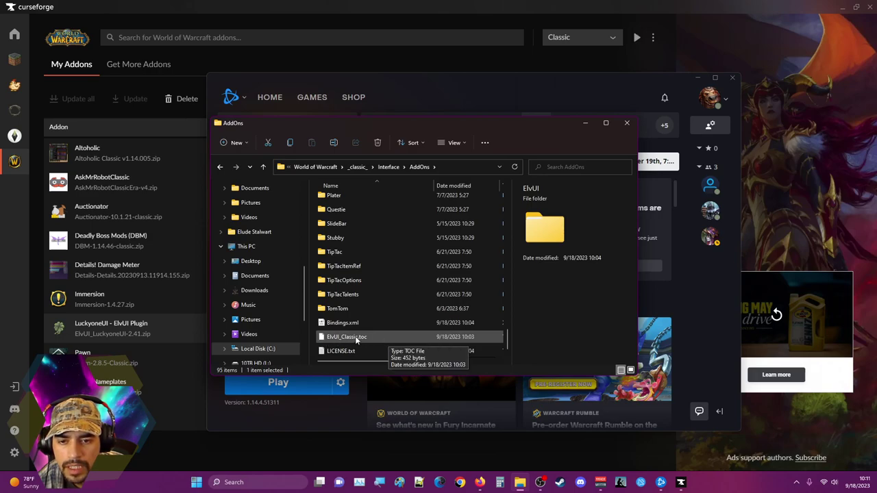
{"action": "left_click", "coordinate": [349, 339]}
{"action": "left_click", "coordinate": [357, 337]}
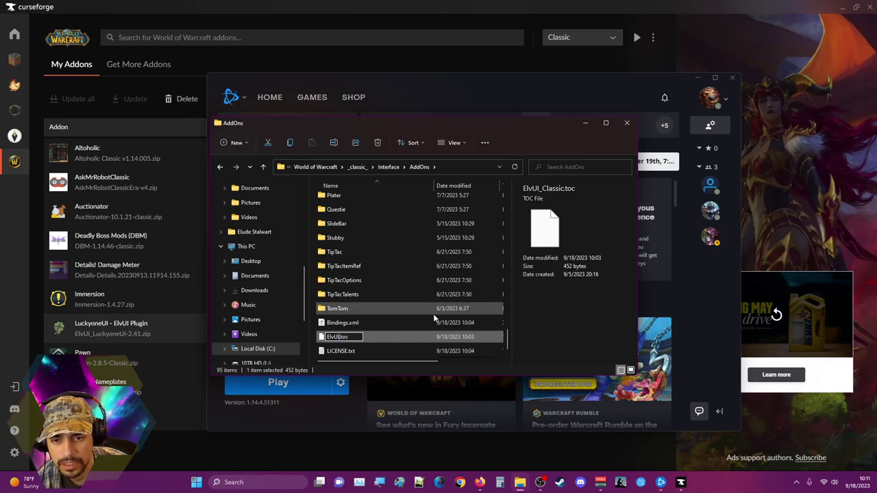
{"action": "key", "text": "Return"}
Look through the contents of the ElvUI folder in AddOns and close the File Explorer window.
{"action": "scroll", "coordinate": [382, 335], "scroll_direction": "up", "scroll_amount": 10}
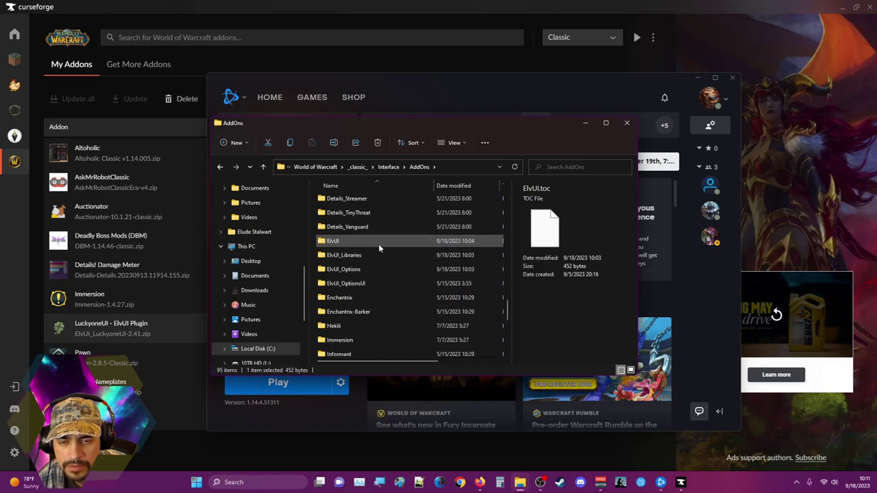
{"action": "double_click", "coordinate": [378, 244]}
{"action": "left_click", "coordinate": [356, 199]}
{"action": "double_click", "coordinate": [355, 199]}
{"action": "left_click", "coordinate": [628, 121]}
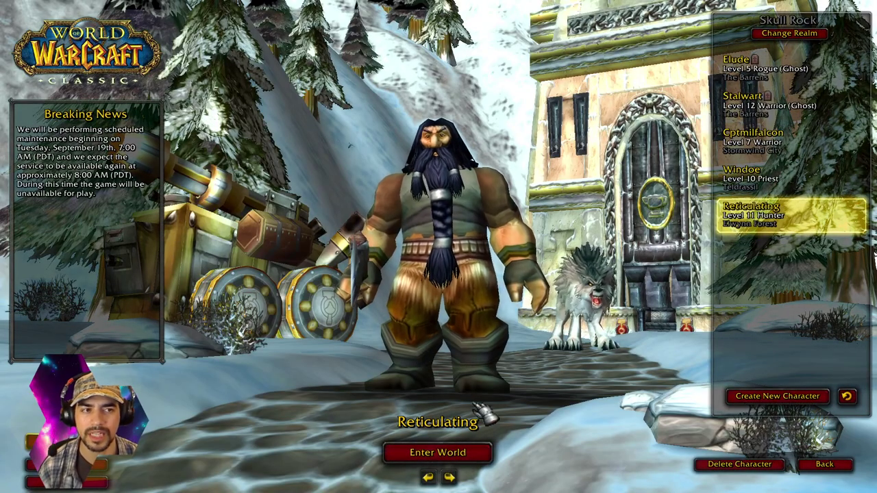
Look through the game's AddOn List on the character selection screen for ElvUI and the LuckyoneUI plugin.
{"action": "left_click", "coordinate": [68, 466]}
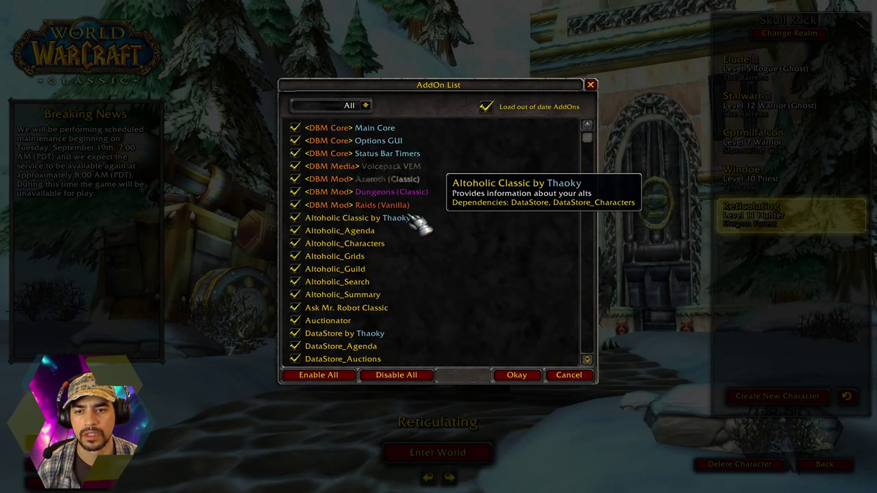
{"action": "scroll", "coordinate": [411, 267], "scroll_direction": "down", "scroll_amount": 5}
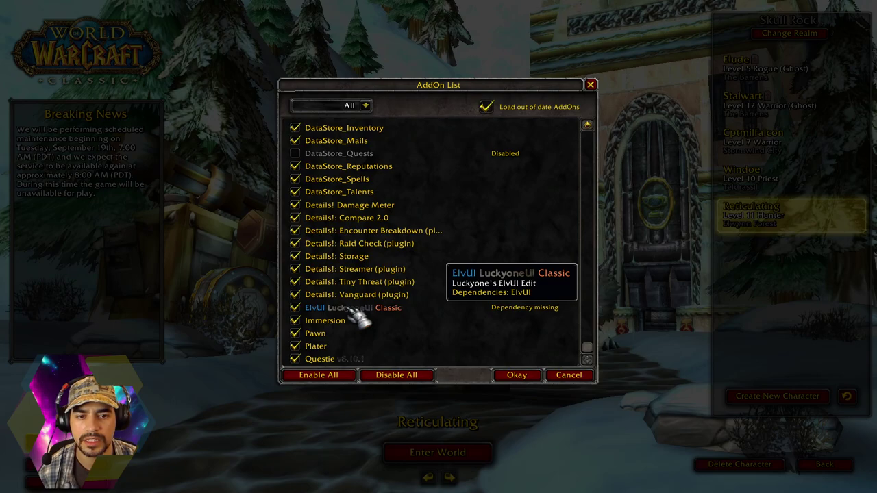
{"action": "scroll", "coordinate": [353, 312], "scroll_direction": "up", "scroll_amount": 5}
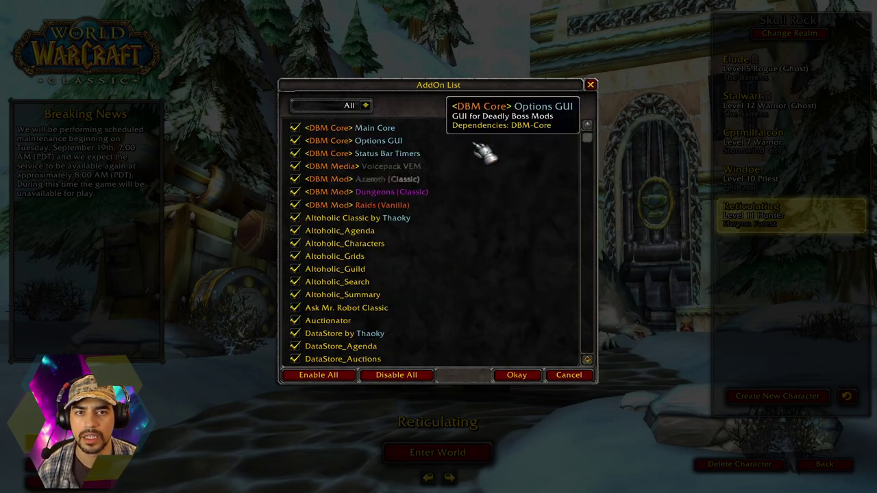
{"action": "scroll", "coordinate": [430, 239], "scroll_direction": "down", "scroll_amount": 5}
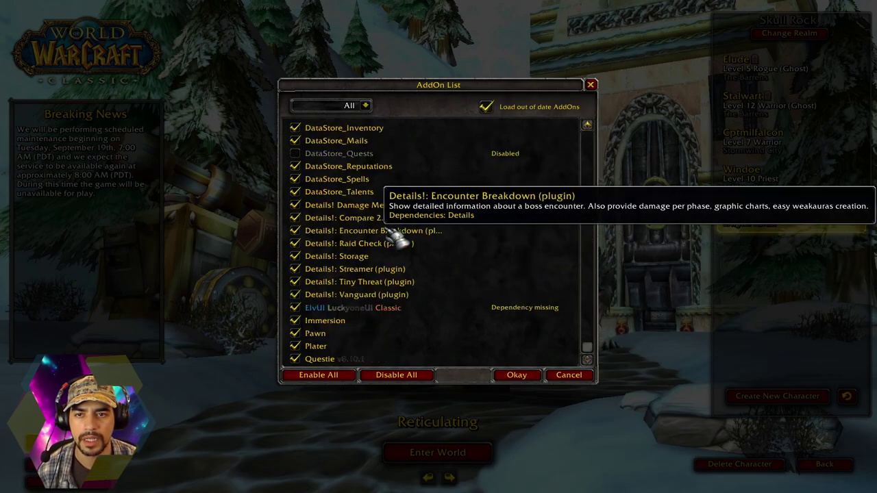
Accept the AddOn List, enter the world with the level 11 hunter and try the /el chat command.
{"action": "left_click", "coordinate": [516, 375]}
{"action": "left_click", "coordinate": [450, 453]}
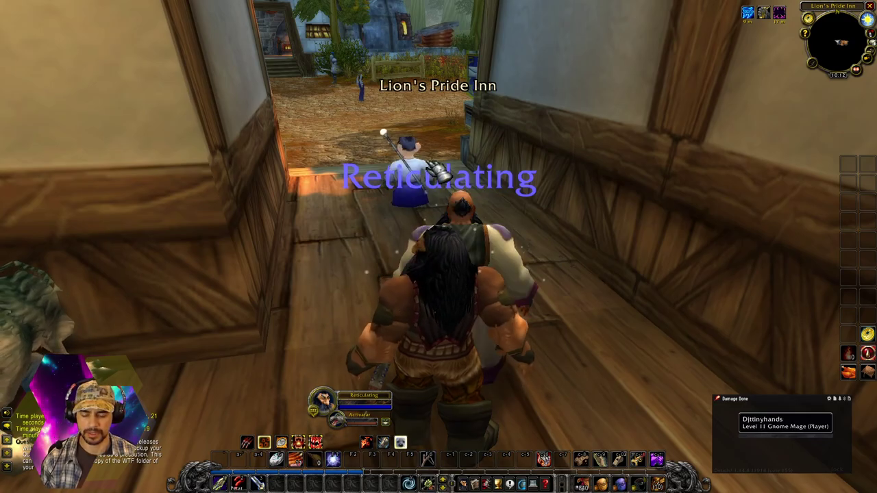
{"action": "left_click_drag", "start_coordinate": [438, 170], "coordinate": [450, 176]}
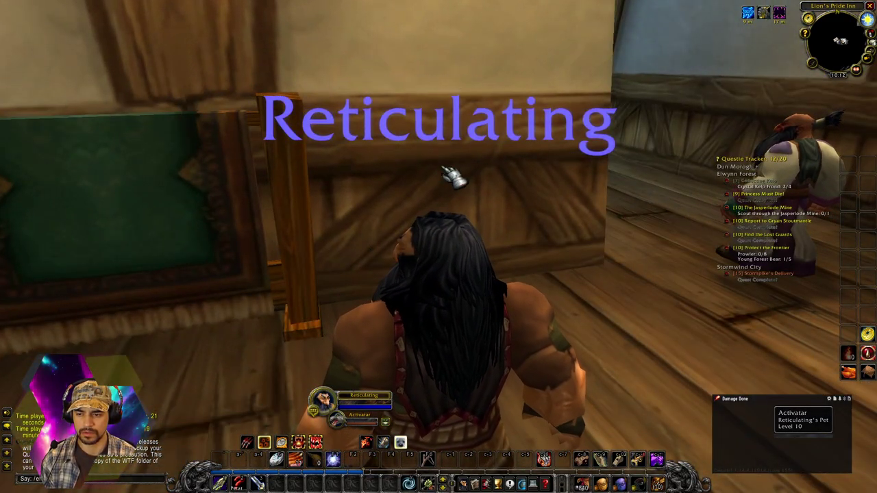
Disable the ElvUI LuckyoneUI Classic addon in the in-game AddOn List and reload the UI.
{"action": "key", "text": "Escape"}
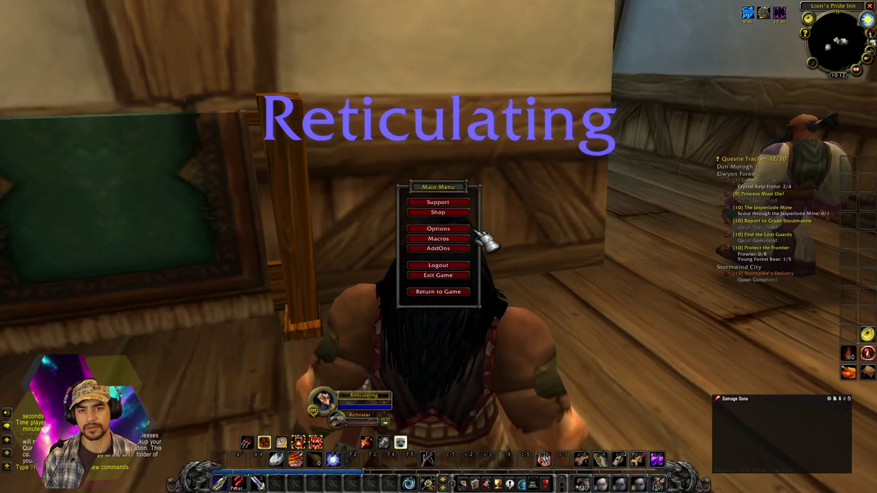
{"action": "left_click", "coordinate": [438, 248]}
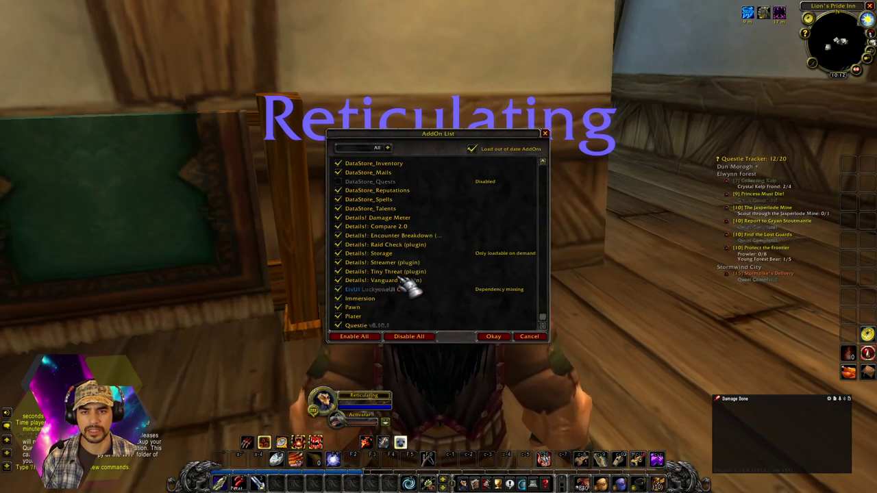
{"action": "left_click", "coordinate": [337, 289]}
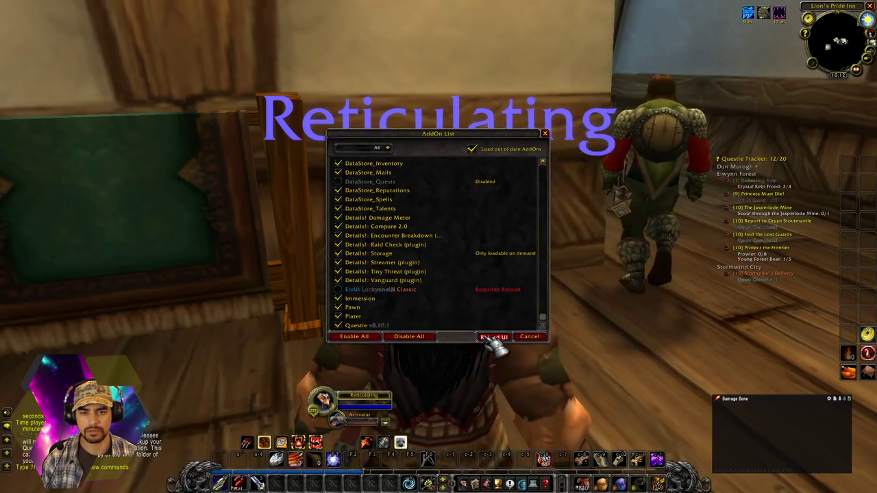
{"action": "left_click", "coordinate": [488, 338]}
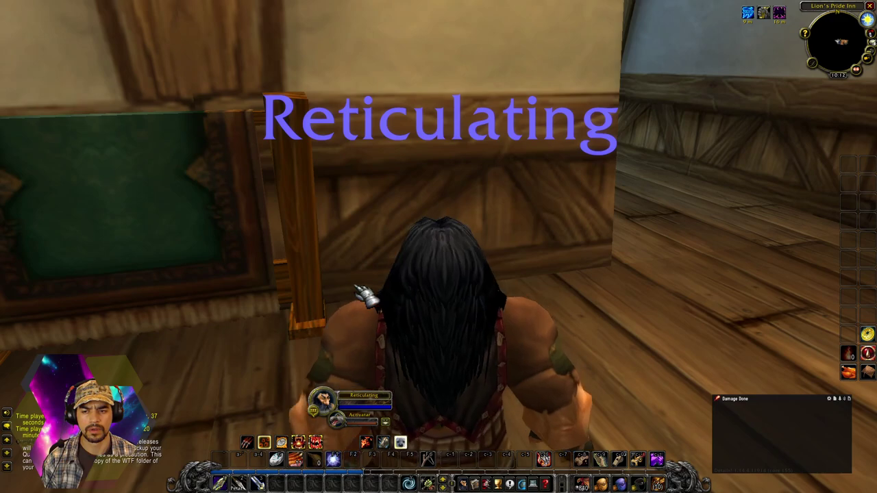
Re-enable the ElvUI LuckyoneUI Classic addon in the in-game AddOn List and reload the UI.
{"action": "key", "text": "Escape"}
{"action": "left_click", "coordinate": [452, 248]}
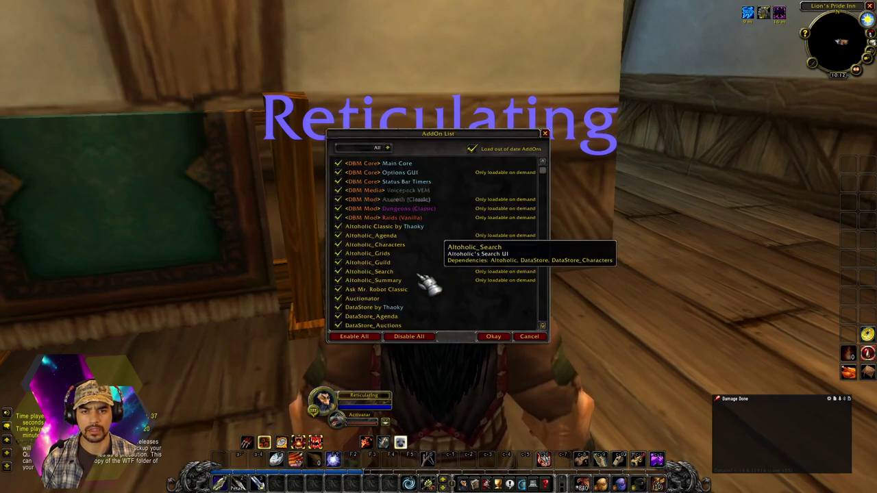
{"action": "scroll", "coordinate": [414, 283], "scroll_direction": "down", "scroll_amount": 6}
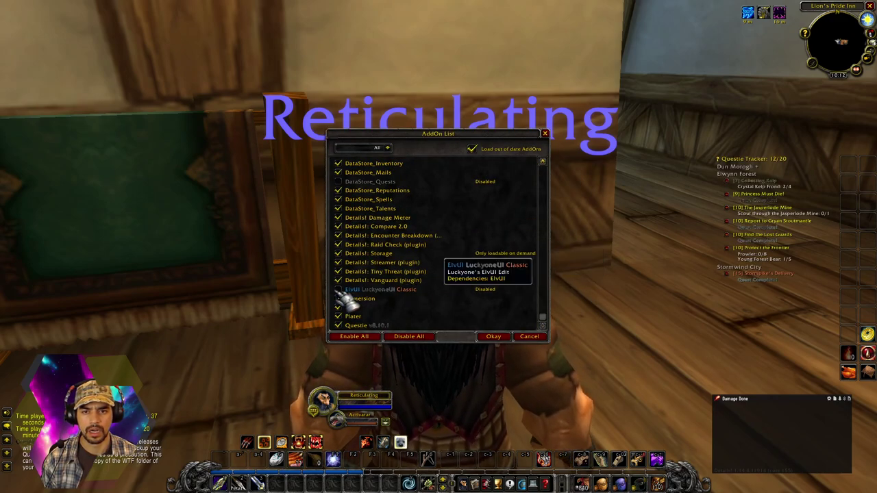
{"action": "left_click", "coordinate": [338, 289]}
{"action": "left_click", "coordinate": [498, 338]}
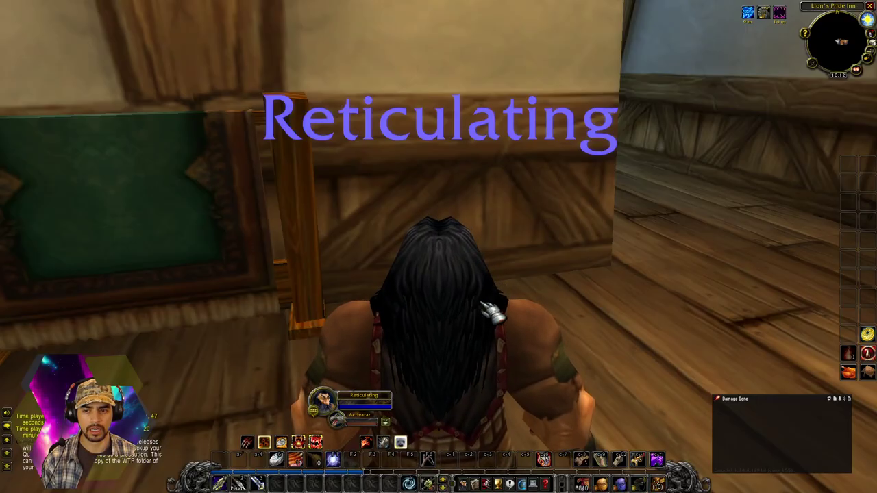
Test whether ElvUI responds to the /el chat command and exit the game.
{"action": "type", "text": "/"}
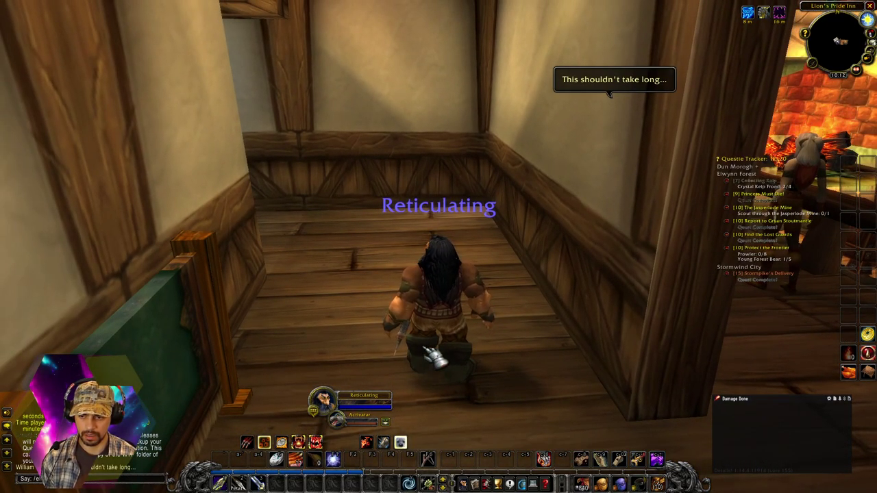
{"action": "type", "text": "el"}
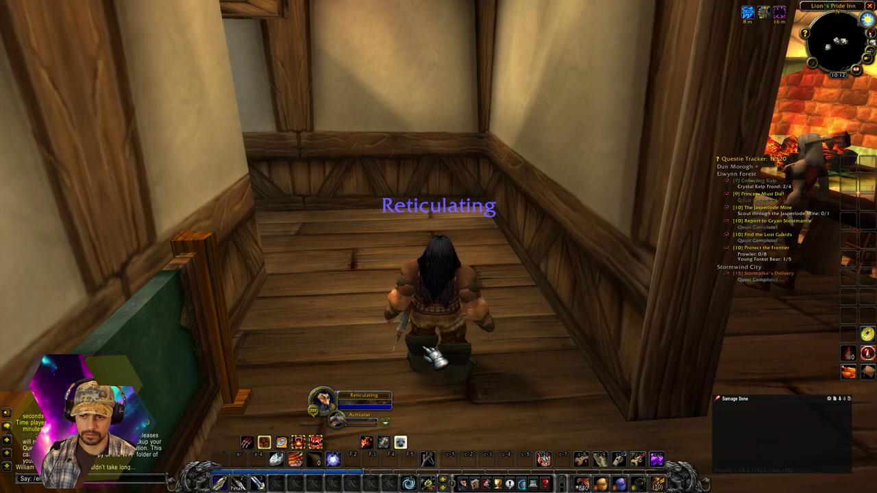
{"action": "key", "text": "Escape"}
{"action": "key", "text": "Escape"}
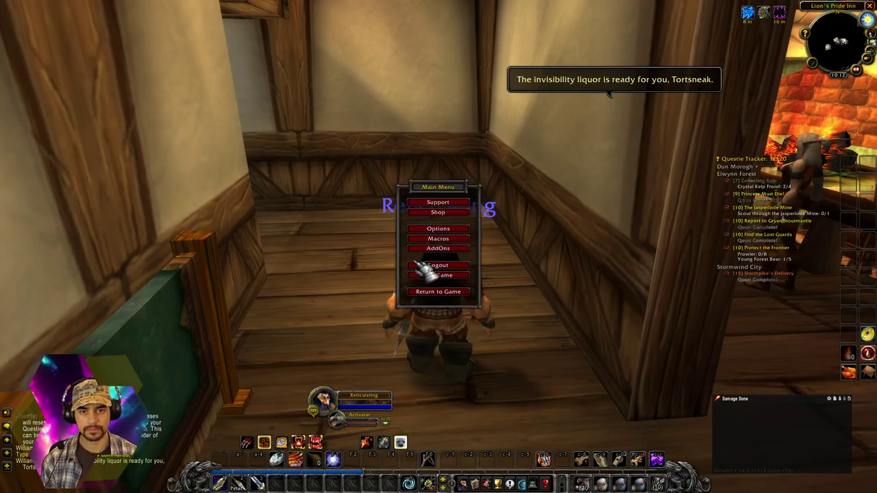
{"action": "left_click", "coordinate": [438, 275]}
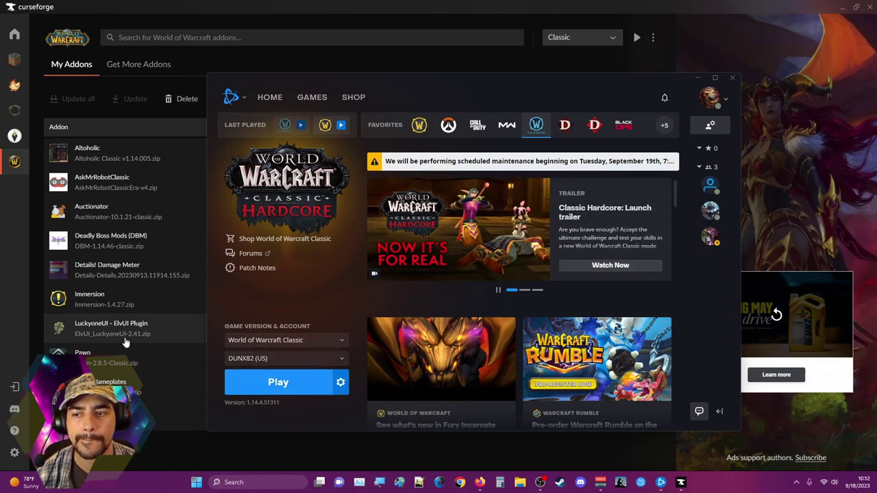
Switch to CurseForge and open the install folder of the LuckyoneUI - ElvUI Plugin addon.
{"action": "left_click", "coordinate": [171, 328]}
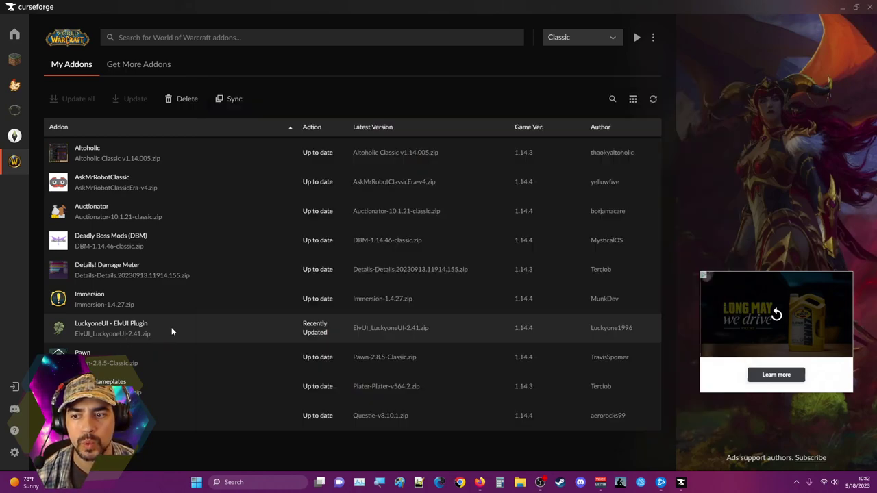
{"action": "right_click", "coordinate": [171, 327]}
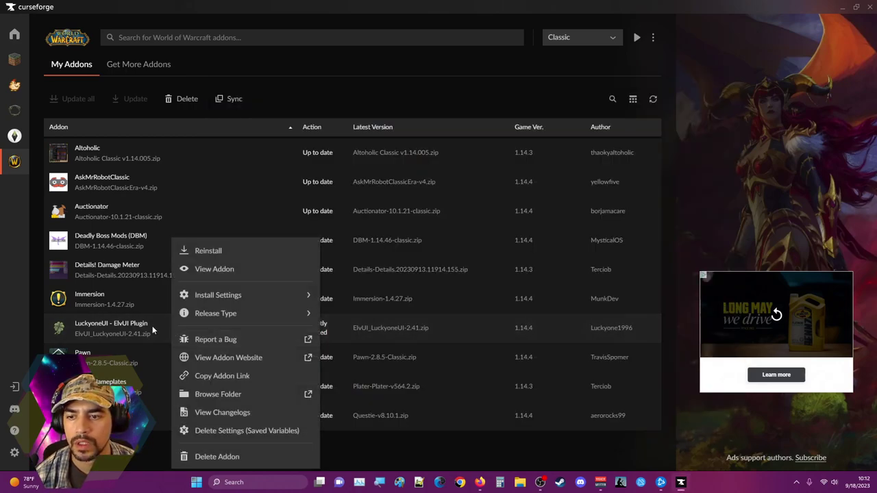
{"action": "left_click", "coordinate": [218, 394]}
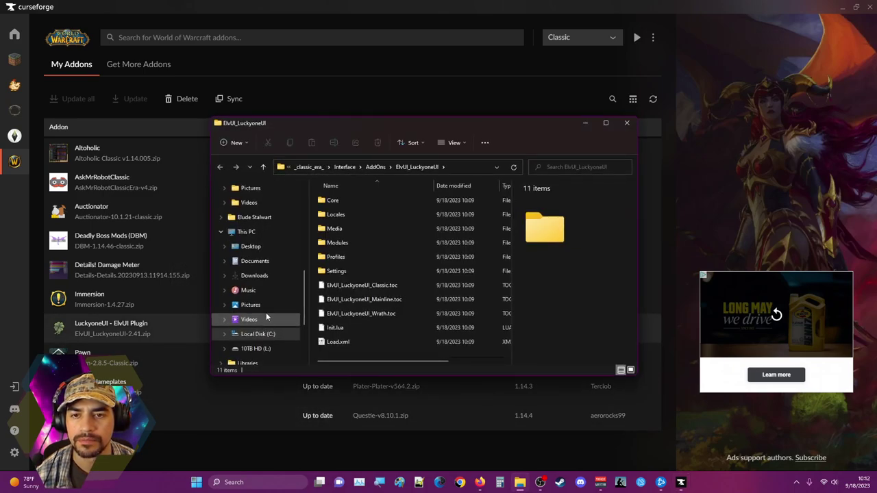
Go up from the ElvUI_LuckyoneUI folder through AddOns, Interface and _classic_era_ to the World of Warcraft folder.
{"action": "left_click", "coordinate": [378, 167]}
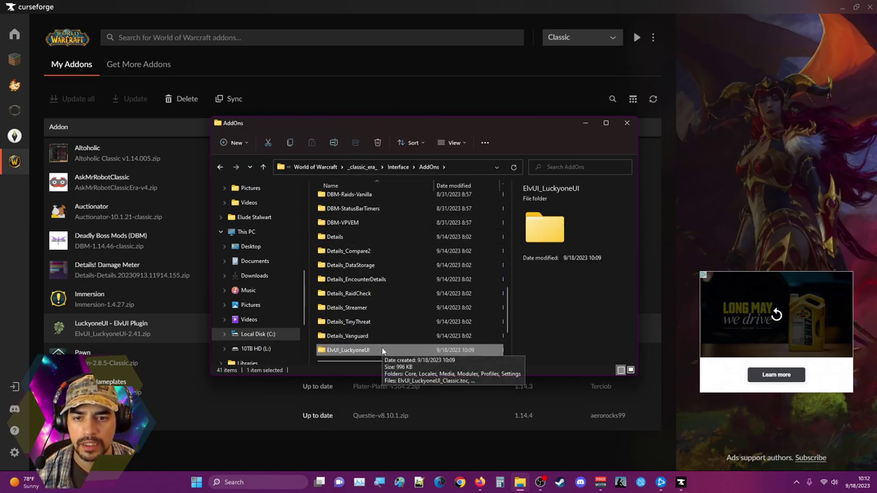
{"action": "left_click", "coordinate": [398, 167]}
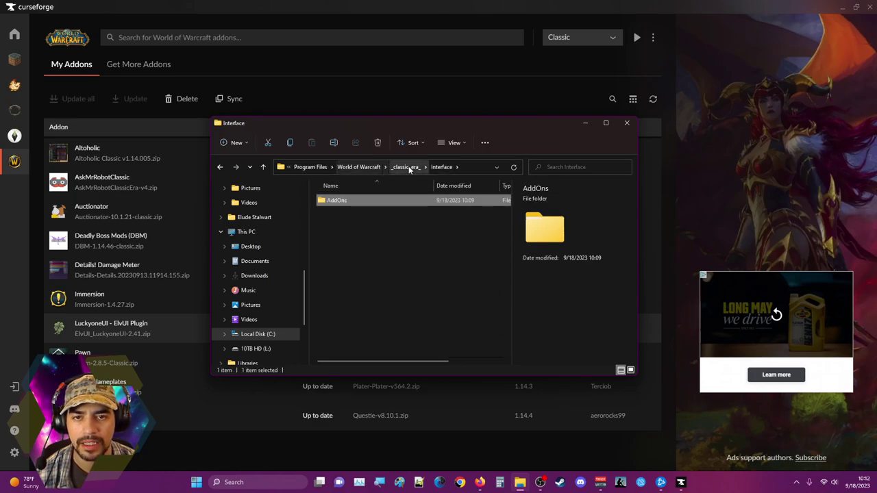
{"action": "left_click", "coordinate": [407, 167]}
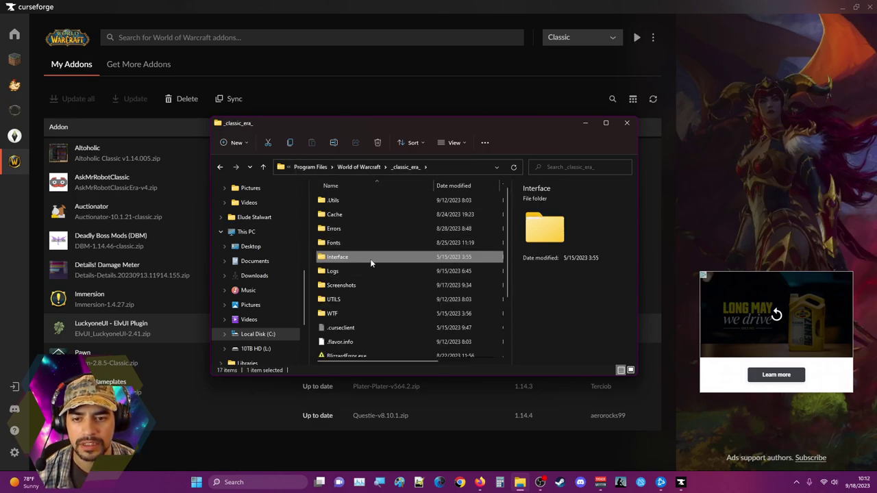
{"action": "left_click", "coordinate": [358, 167]}
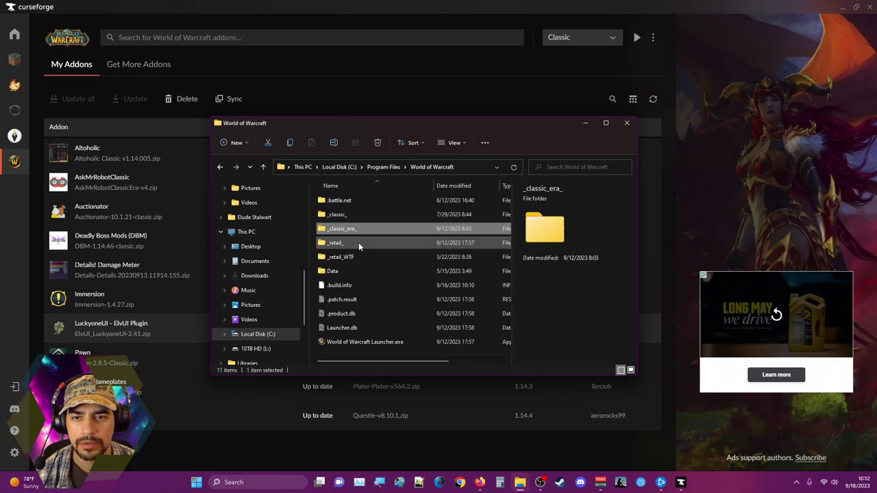
Cut the ElvUI, ElvUI_Libraries, ElvUI_Options and ElvUI_OptionsUI folders from the AddOns folder under _classic_\Interface.
{"action": "double_click", "coordinate": [363, 214]}
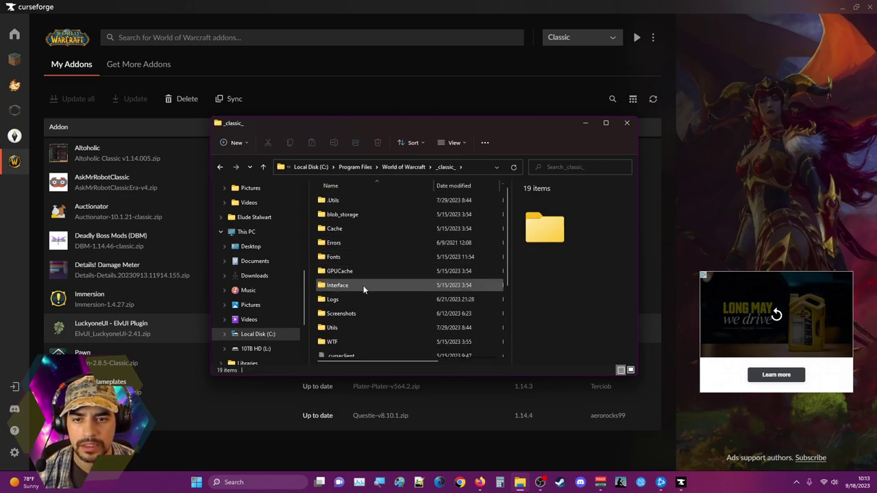
{"action": "double_click", "coordinate": [361, 285]}
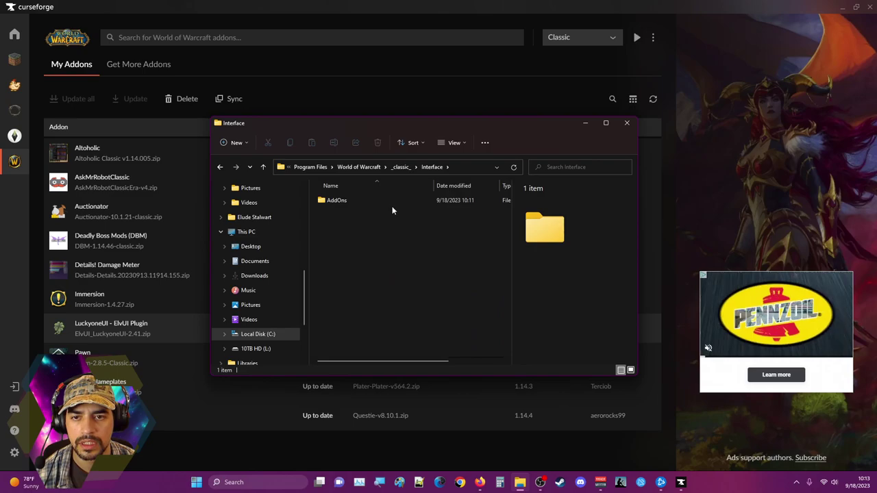
{"action": "double_click", "coordinate": [395, 201]}
{"action": "scroll", "coordinate": [389, 308], "scroll_direction": "down", "scroll_amount": 12}
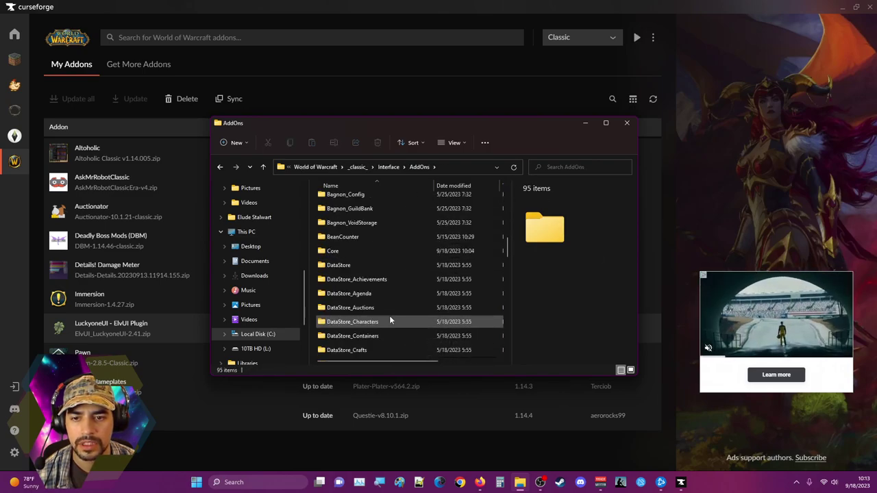
{"action": "scroll", "coordinate": [390, 306], "scroll_direction": "down", "scroll_amount": 6}
{"action": "left_click", "coordinate": [386, 295]}
{"action": "scroll", "coordinate": [387, 321], "scroll_direction": "down", "scroll_amount": 2}
{"action": "left_click", "coordinate": [396, 252], "text": "shift"}
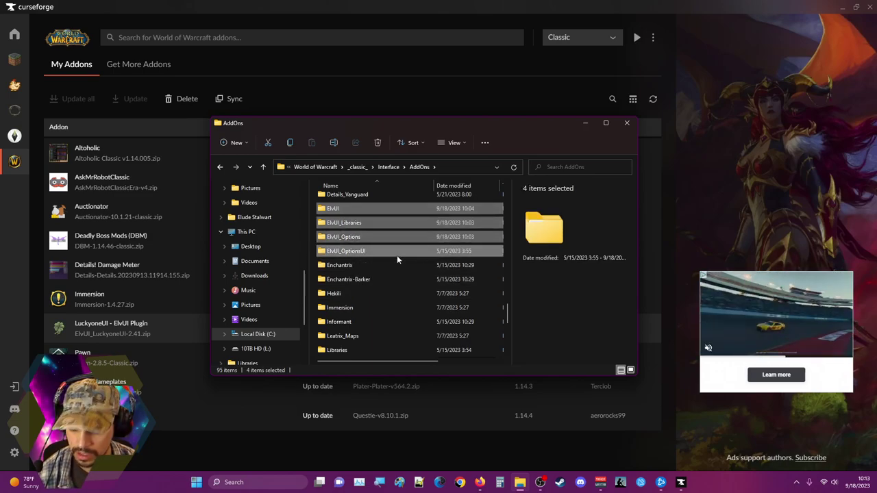
{"action": "key", "text": "ctrl+x"}
Paste the cut ElvUI folders into the AddOns folder under _classic_era_\Interface and select the ElvUI_LuckyoneUI folder.
{"action": "left_click", "coordinate": [317, 167]}
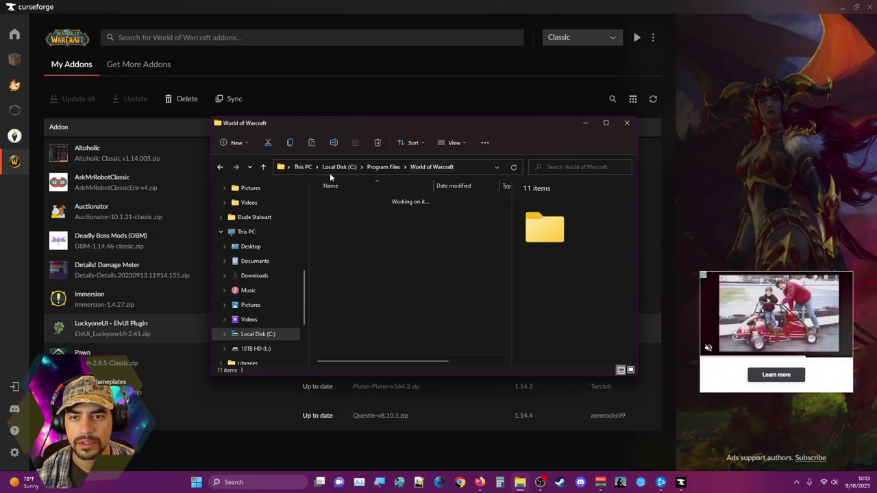
{"action": "double_click", "coordinate": [378, 230]}
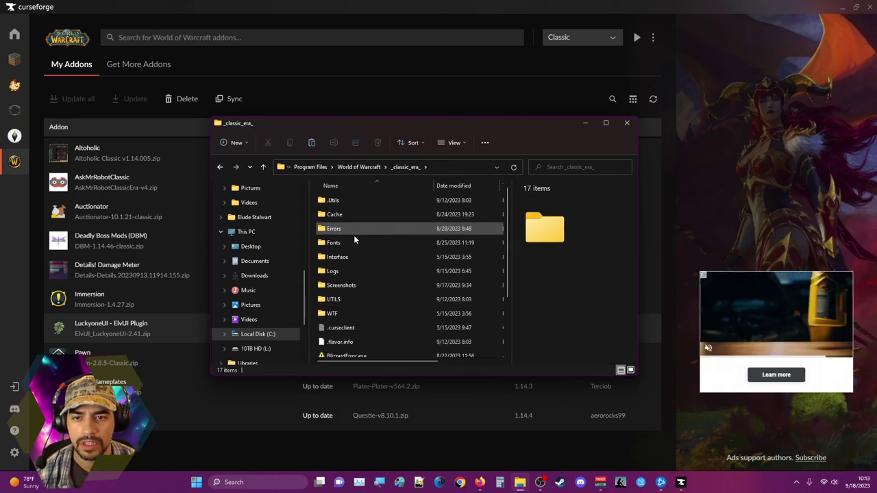
{"action": "double_click", "coordinate": [358, 257]}
{"action": "double_click", "coordinate": [336, 200]}
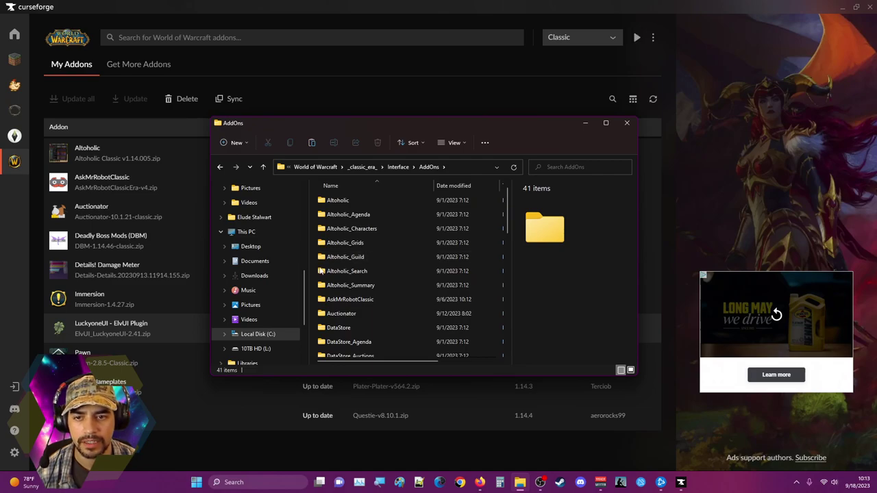
{"action": "right_click", "coordinate": [322, 271]}
{"action": "left_click", "coordinate": [327, 274]}
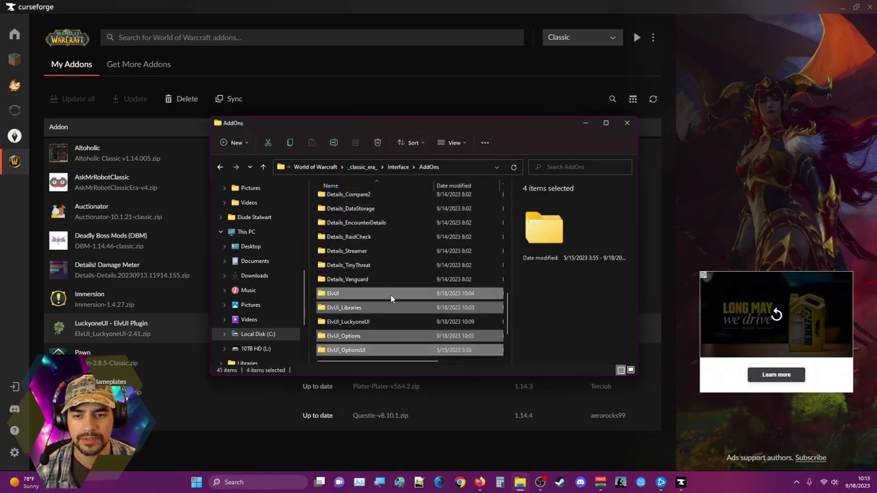
{"action": "scroll", "coordinate": [387, 288], "scroll_direction": "down", "scroll_amount": 2}
{"action": "left_click", "coordinate": [389, 270]}
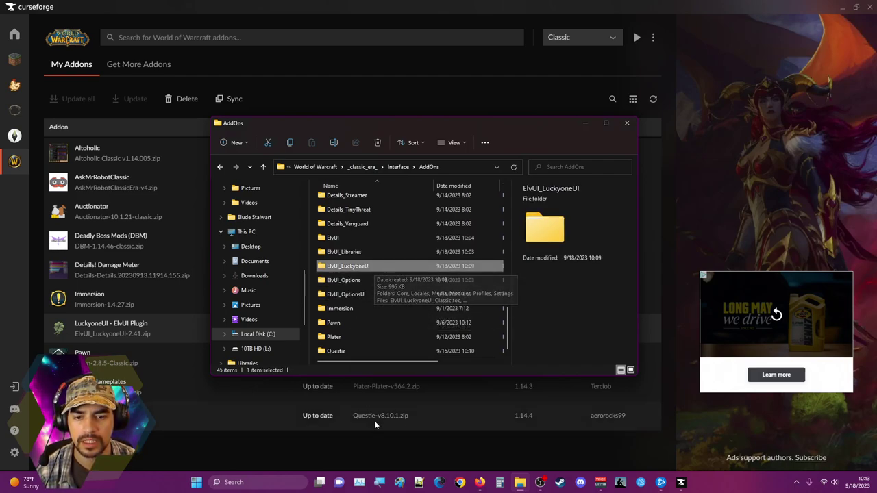
Switch to Battle.net, launch World of Warcraft Classic and open the AddOn List from the character selection screen.
{"action": "left_click", "coordinate": [659, 482]}
{"action": "left_click", "coordinate": [269, 382]}
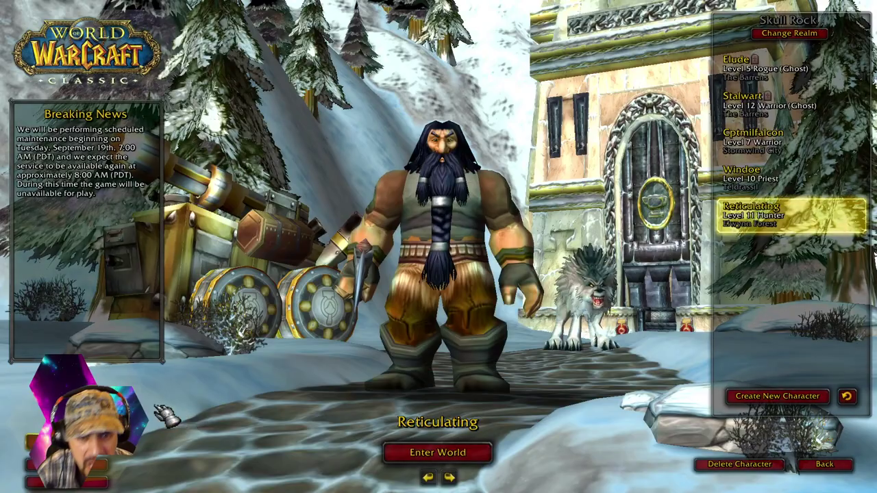
{"action": "left_click", "coordinate": [69, 464]}
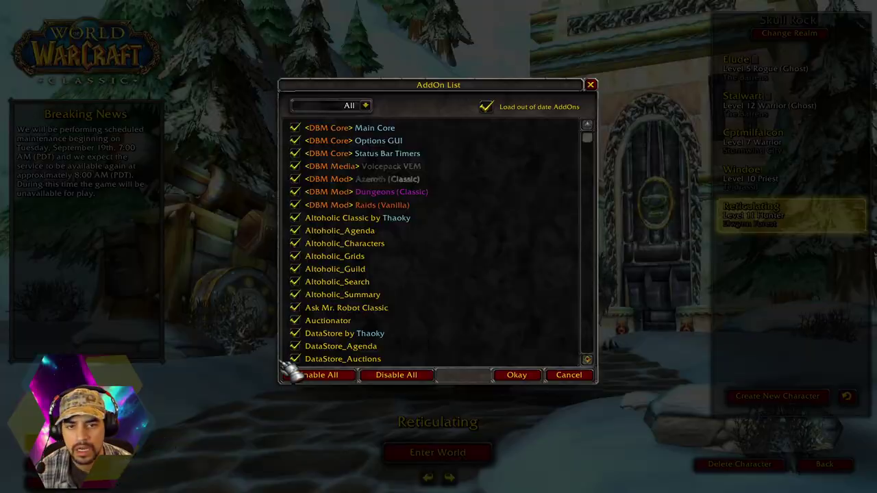
Examine the AddOn List for the ElvUI entries and their dependency status.
{"action": "scroll", "coordinate": [448, 248], "scroll_direction": "down", "scroll_amount": 4}
{"action": "scroll", "coordinate": [445, 248], "scroll_direction": "down", "scroll_amount": 5}
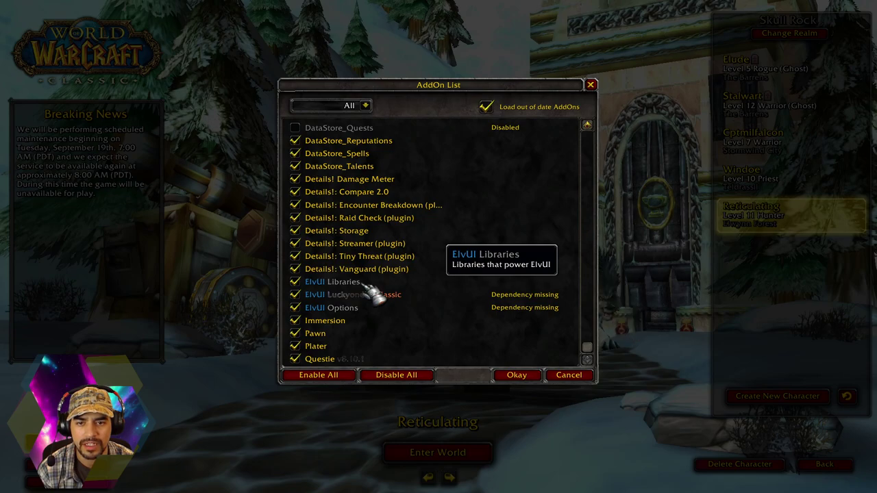
{"action": "scroll", "coordinate": [372, 318], "scroll_direction": "up", "scroll_amount": 4}
{"action": "scroll", "coordinate": [387, 299], "scroll_direction": "up", "scroll_amount": 4}
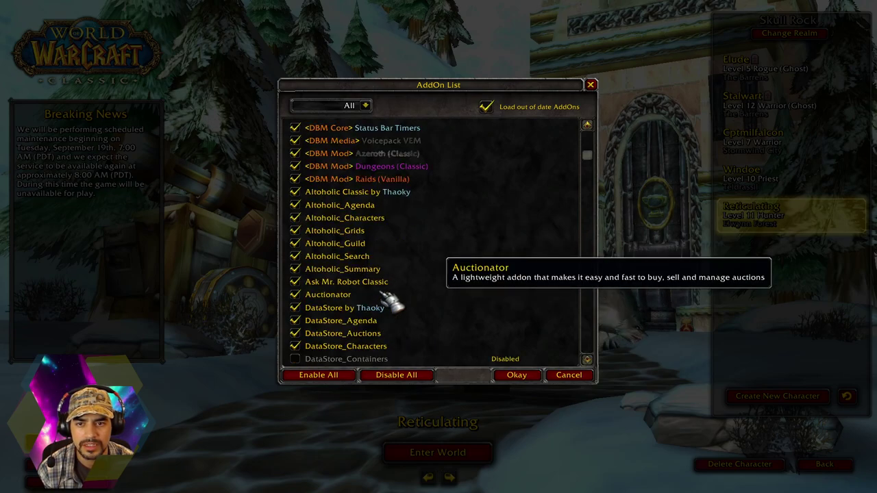
{"action": "scroll", "coordinate": [389, 298], "scroll_direction": "up", "scroll_amount": 1}
{"action": "scroll", "coordinate": [390, 296], "scroll_direction": "down", "scroll_amount": 8}
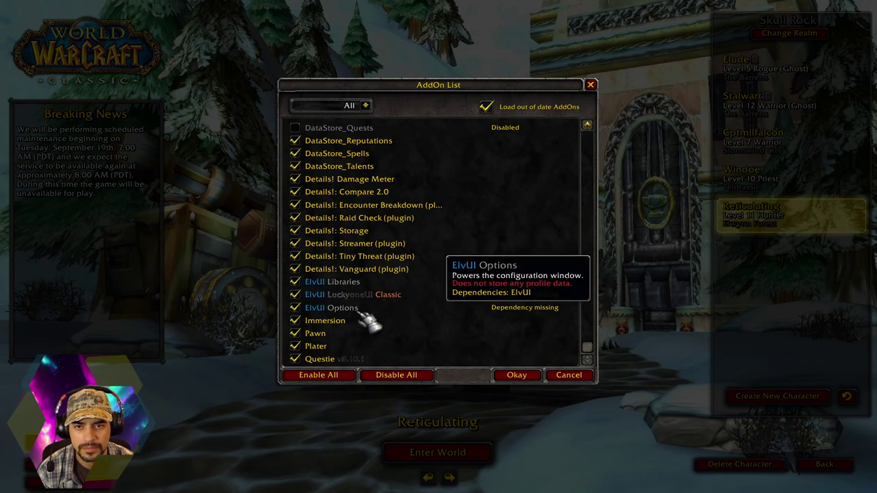
{"action": "scroll", "coordinate": [394, 316], "scroll_direction": "up", "scroll_amount": 8}
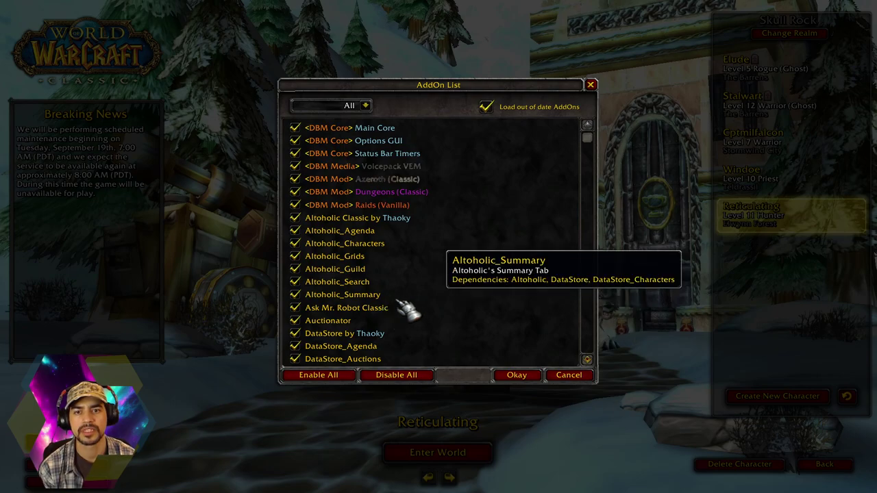
{"action": "scroll", "coordinate": [434, 326], "scroll_direction": "down", "scroll_amount": 8}
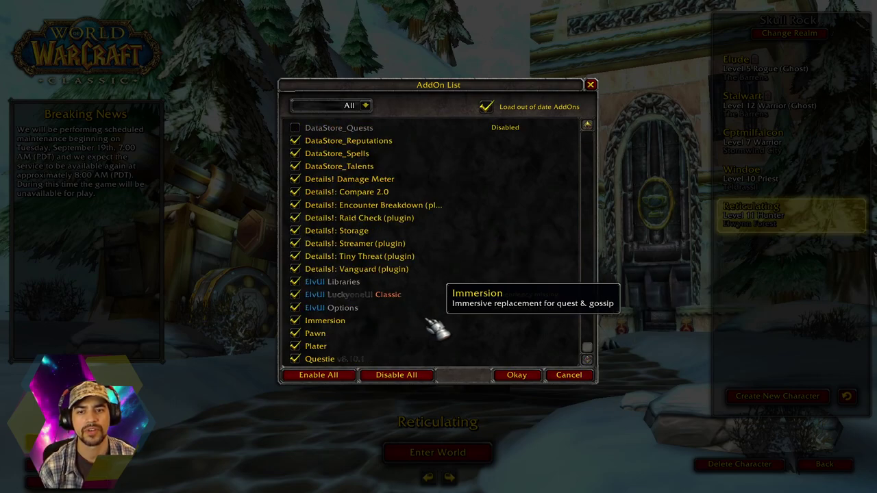
Accept the AddOn List and exit the game.
{"action": "left_click", "coordinate": [520, 376]}
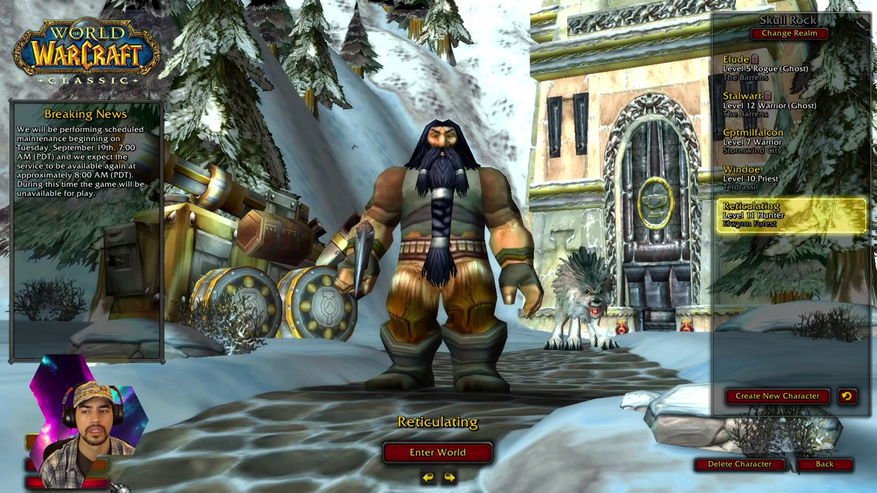
{"action": "key", "text": "Escape"}
{"action": "left_click", "coordinate": [455, 244]}
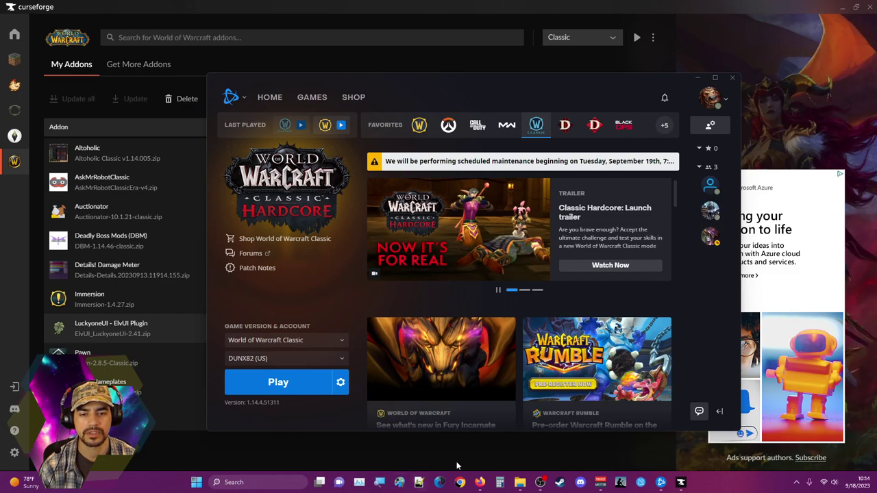
Switch to File Explorer, check the contents of the _classic_era_ ElvUI folder, and open the AddOns folder under _classic_\Interface.
{"action": "left_click", "coordinate": [522, 482]}
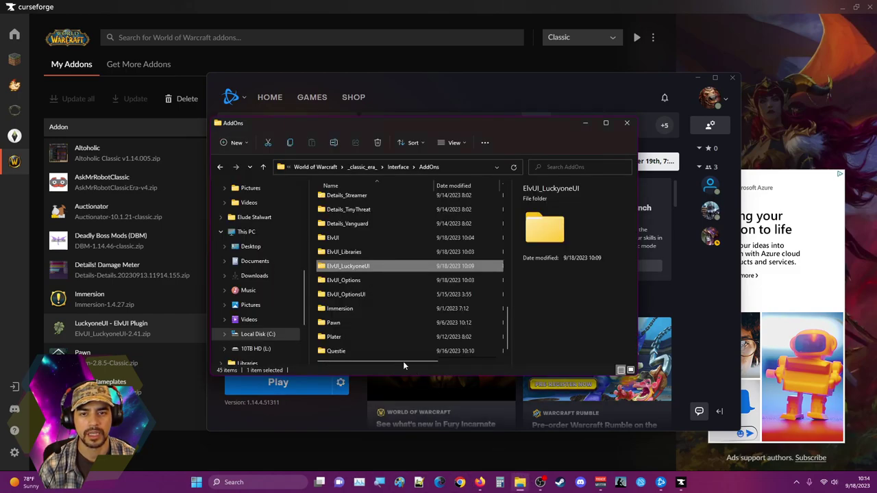
{"action": "double_click", "coordinate": [377, 238]}
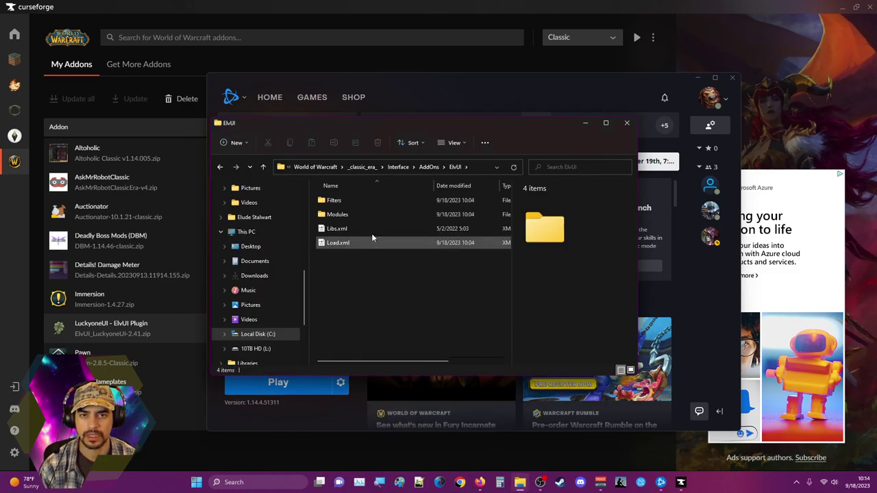
{"action": "left_click", "coordinate": [315, 166]}
{"action": "double_click", "coordinate": [361, 217]}
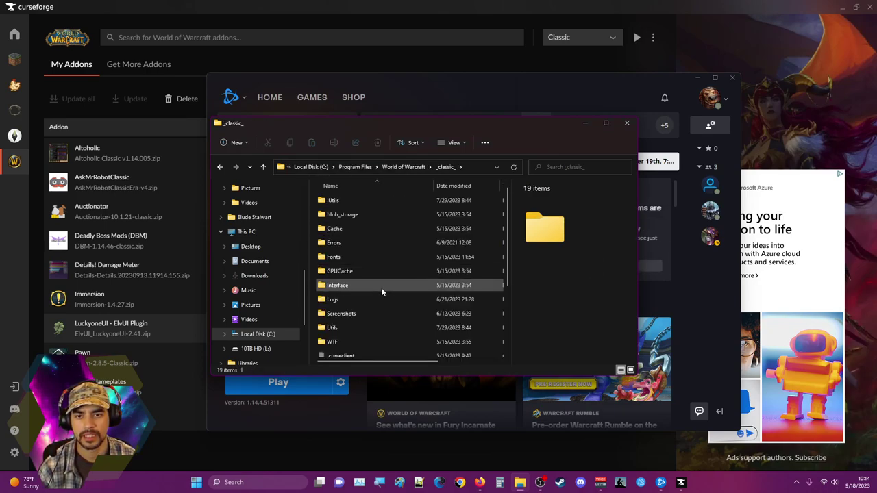
{"action": "scroll", "coordinate": [381, 289], "scroll_direction": "down", "scroll_amount": 3}
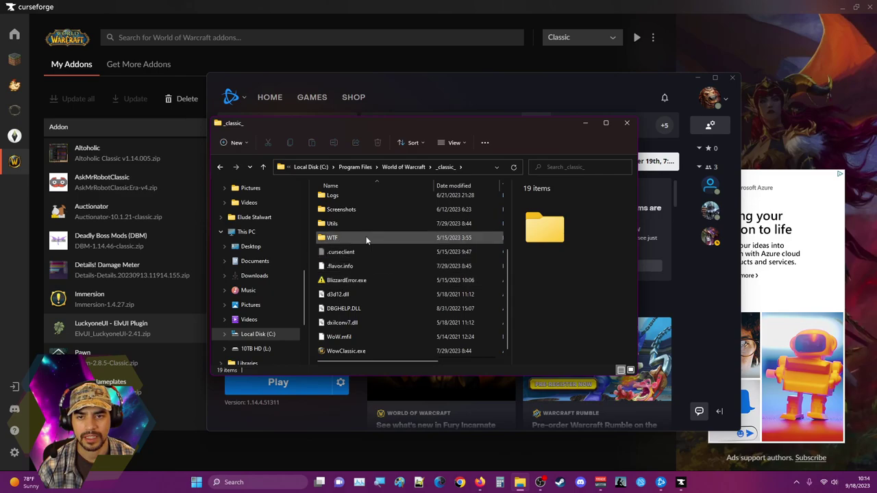
{"action": "left_click", "coordinate": [355, 210]}
{"action": "scroll", "coordinate": [362, 207], "scroll_direction": "up", "scroll_amount": 1}
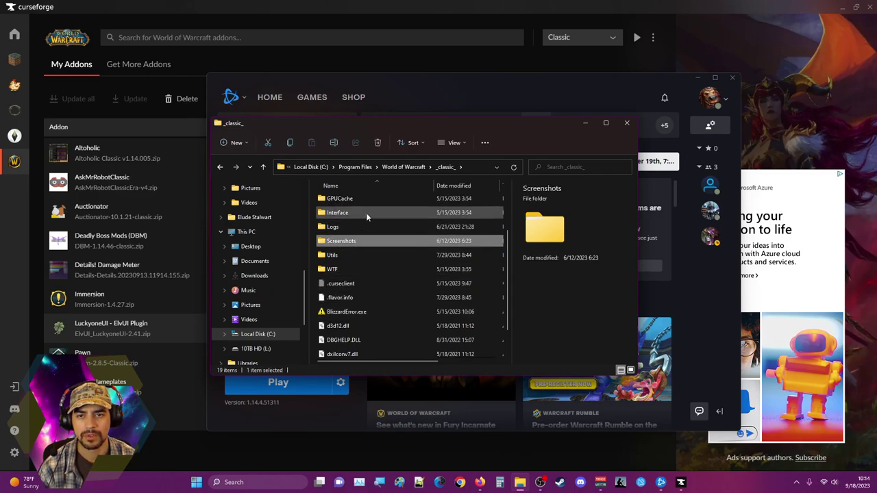
{"action": "double_click", "coordinate": [366, 213]}
{"action": "double_click", "coordinate": [356, 198]}
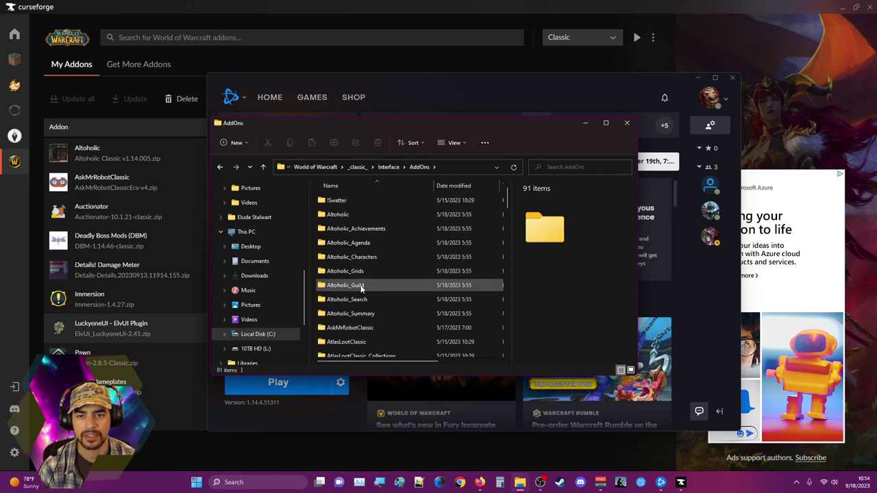
Copy the loose files Bindings.xml, ElvUI.toc and LICENSE.txt from the _classic_ AddOns folder.
{"action": "scroll", "coordinate": [363, 287], "scroll_direction": "down", "scroll_amount": 8}
{"action": "scroll", "coordinate": [366, 291], "scroll_direction": "down", "scroll_amount": 20}
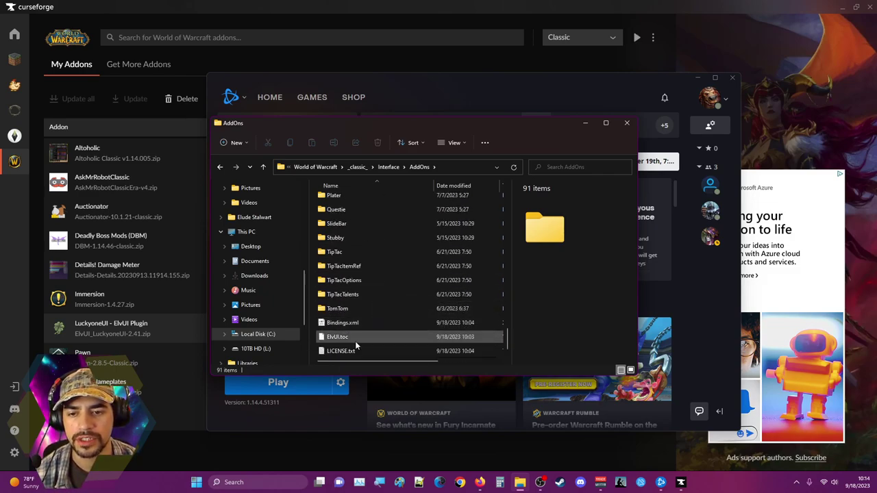
{"action": "left_click", "coordinate": [355, 341]}
{"action": "left_click", "coordinate": [381, 321], "text": "shift"}
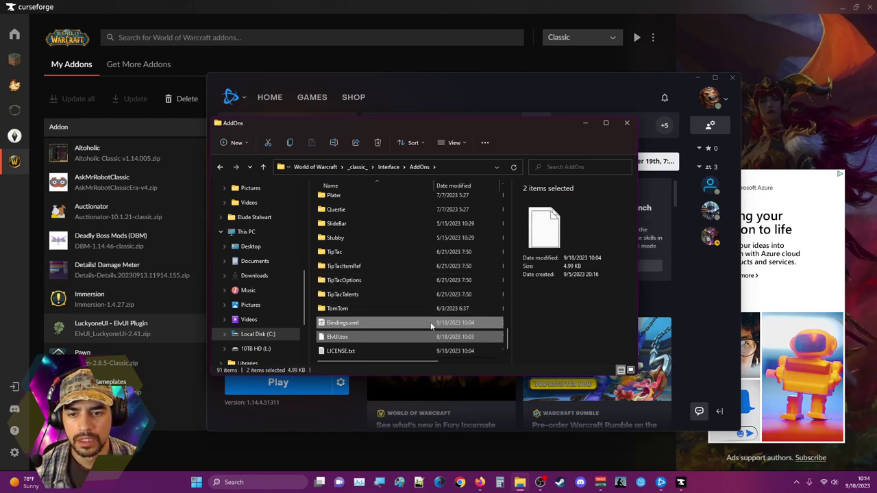
{"action": "scroll", "coordinate": [430, 322], "scroll_direction": "up", "scroll_amount": 1}
{"action": "scroll", "coordinate": [429, 323], "scroll_direction": "down", "scroll_amount": 1}
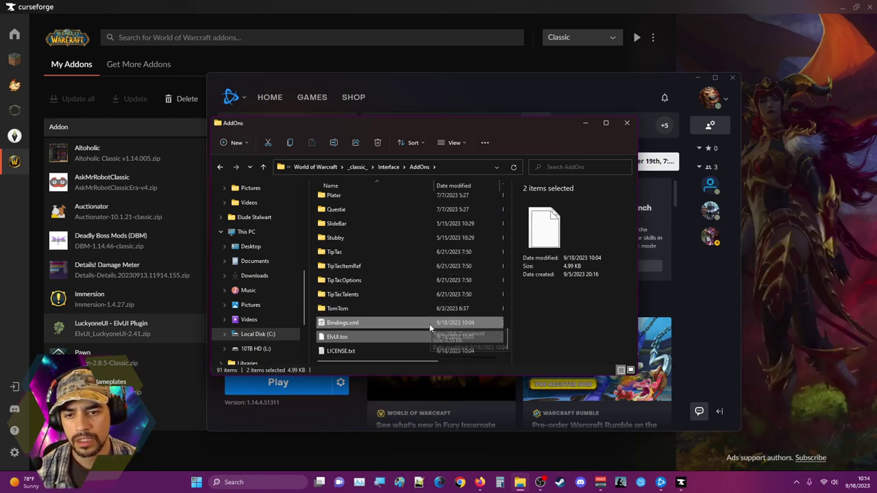
{"action": "left_click", "coordinate": [383, 352], "text": "ctrl"}
{"action": "key", "text": "ctrl+c"}
Paste the three copied files into the AddOns folder under _classic_era_\Interface and select ElvUI.toc.
{"action": "left_click", "coordinate": [345, 170]}
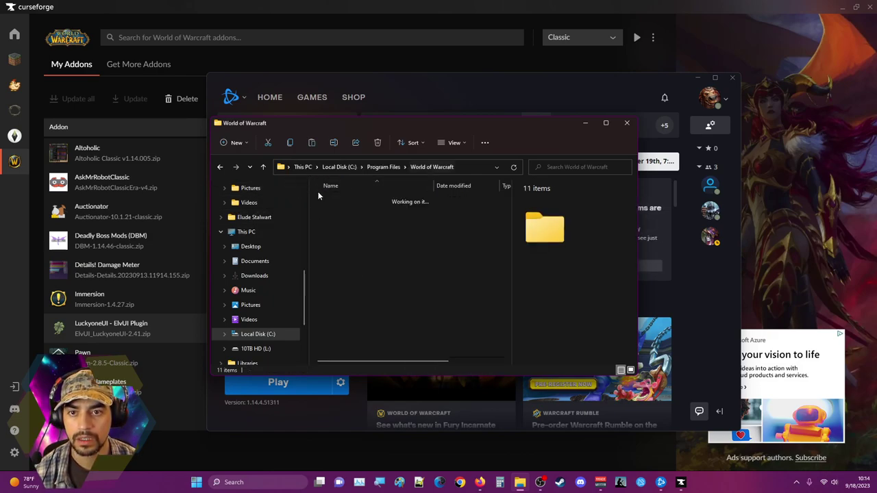
{"action": "double_click", "coordinate": [351, 229]}
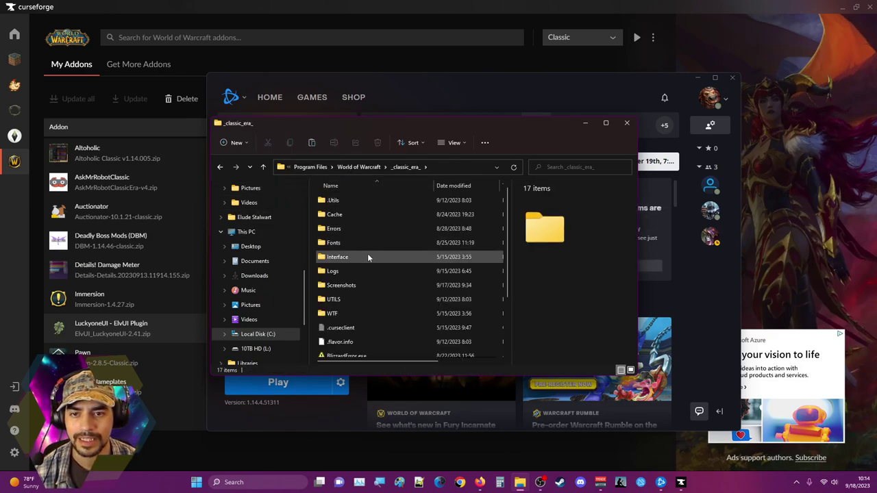
{"action": "double_click", "coordinate": [361, 252]}
{"action": "double_click", "coordinate": [349, 198]}
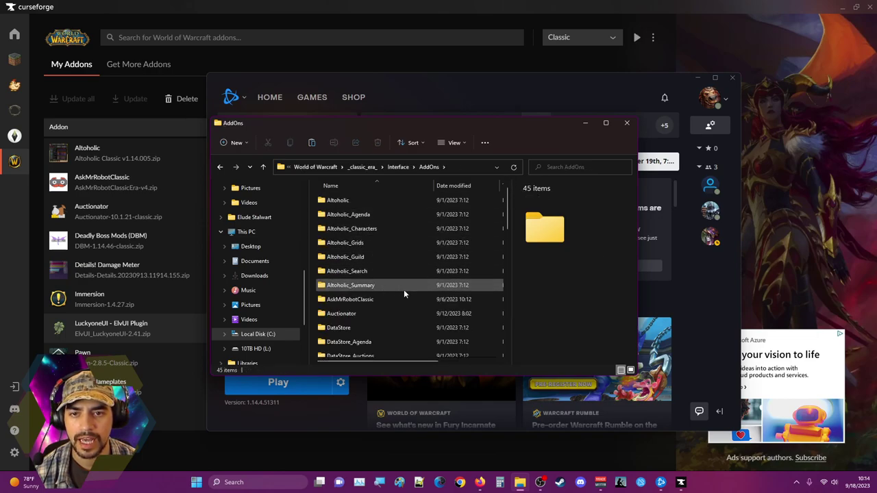
{"action": "scroll", "coordinate": [353, 322], "scroll_direction": "down", "scroll_amount": 5}
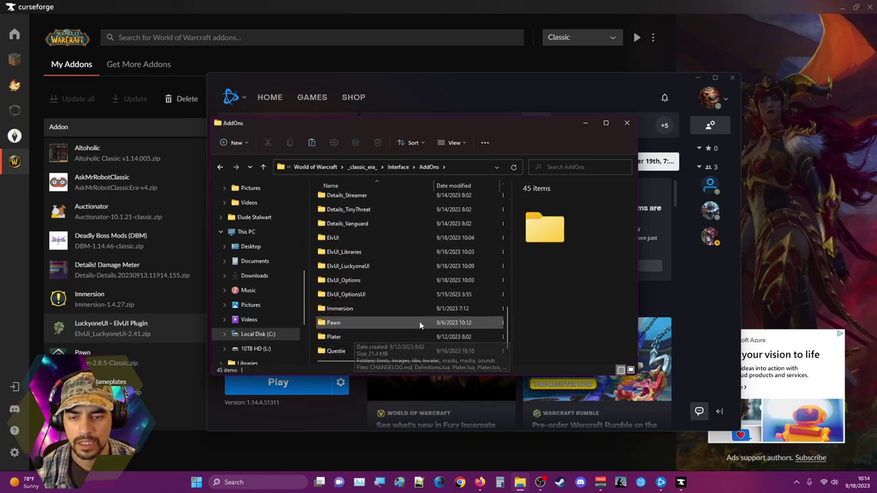
{"action": "key", "text": "ctrl+v"}
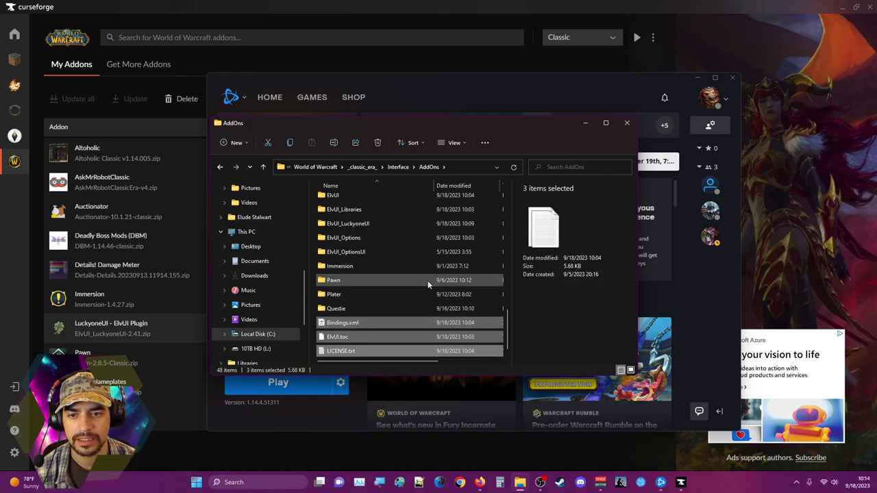
{"action": "left_click", "coordinate": [339, 342]}
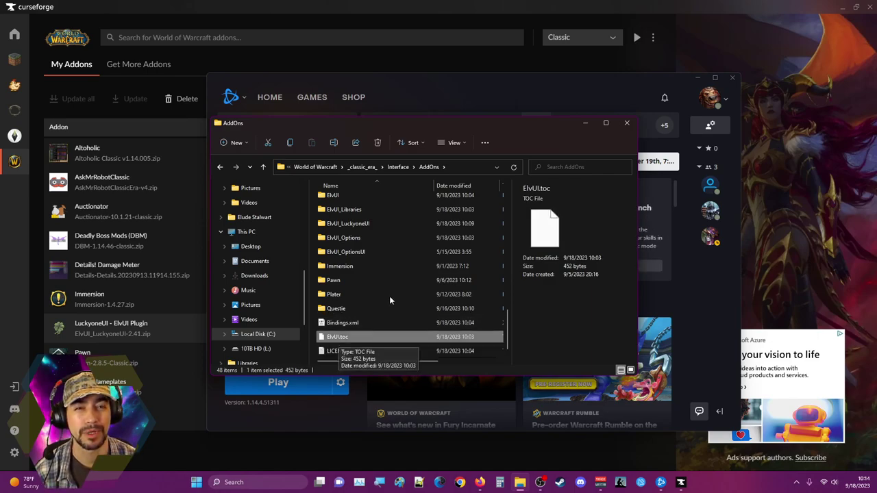
Relaunch World of Warcraft Classic and bring up its AddOn List to check the ElvUI addons again.
{"action": "left_click", "coordinate": [289, 389]}
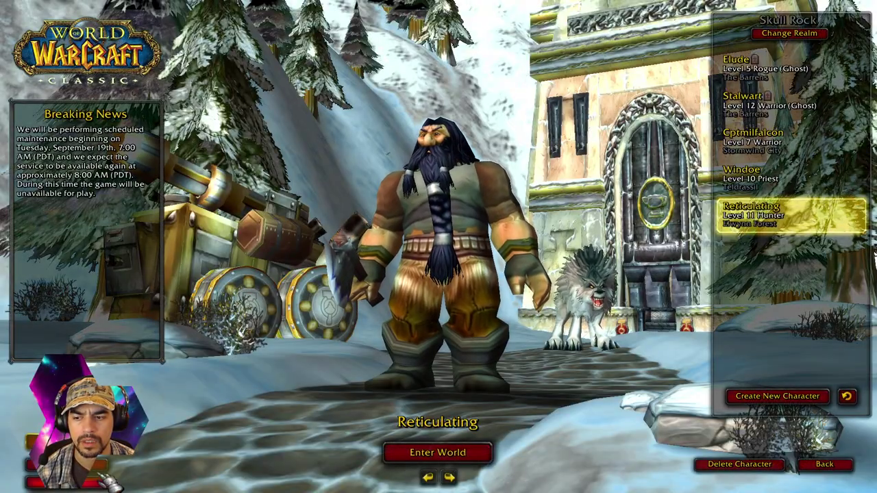
{"action": "left_click", "coordinate": [102, 476]}
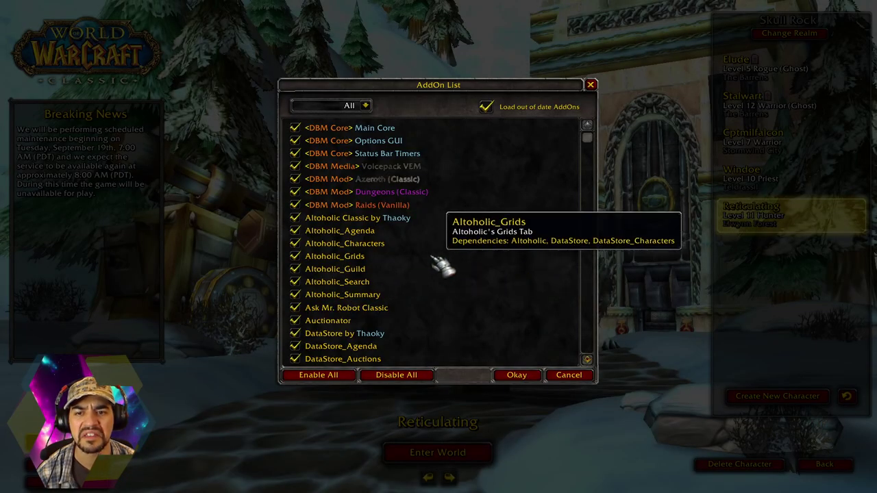
Check the ElvUI entries in the AddOn List for dependency problems, cancel the list and exit the game.
{"action": "scroll", "coordinate": [441, 264], "scroll_direction": "down", "scroll_amount": 5}
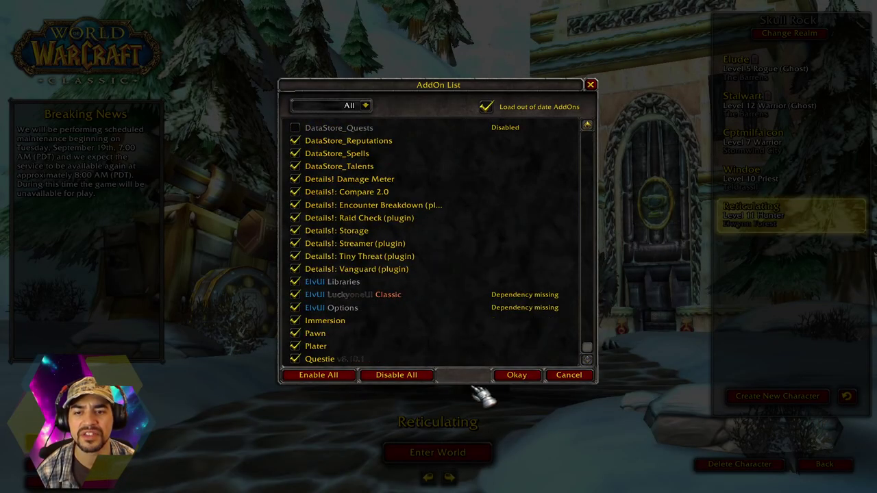
{"action": "left_click", "coordinate": [567, 376]}
{"action": "key", "text": "Escape"}
{"action": "left_click", "coordinate": [438, 244]}
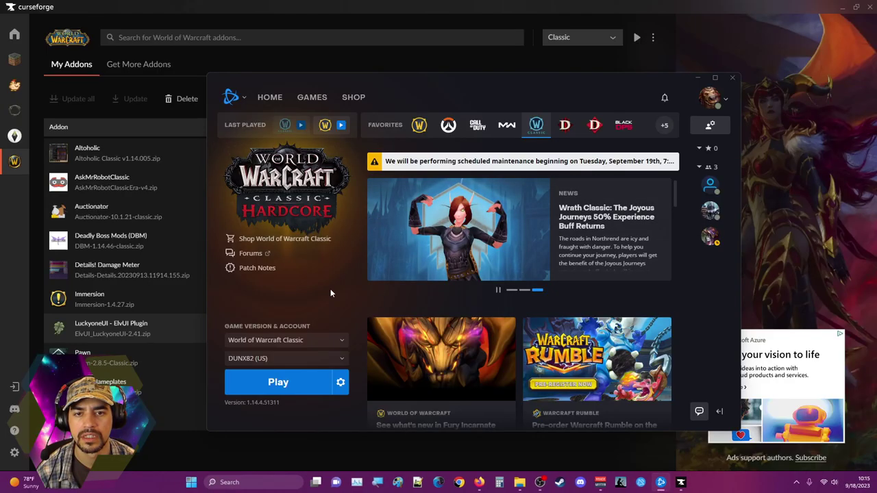
Switch to File Explorer and examine the TOC file names in the ElvUI folder inside elvui-13.40.zip in Downloads.
{"action": "left_click", "coordinate": [520, 483]}
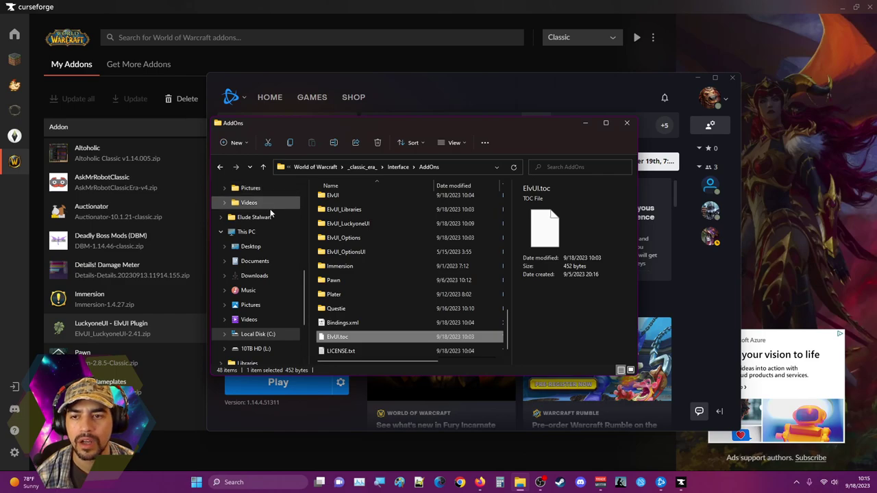
{"action": "left_click", "coordinate": [254, 276]}
{"action": "double_click", "coordinate": [368, 248]}
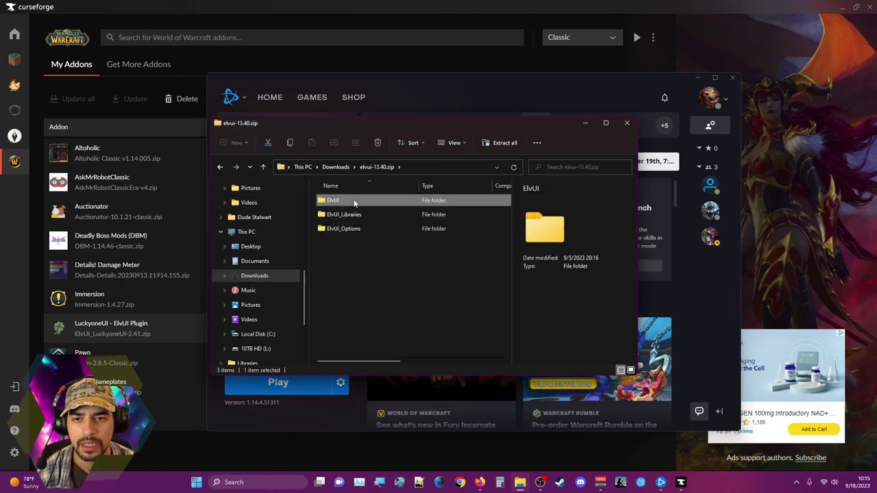
{"action": "double_click", "coordinate": [353, 199]}
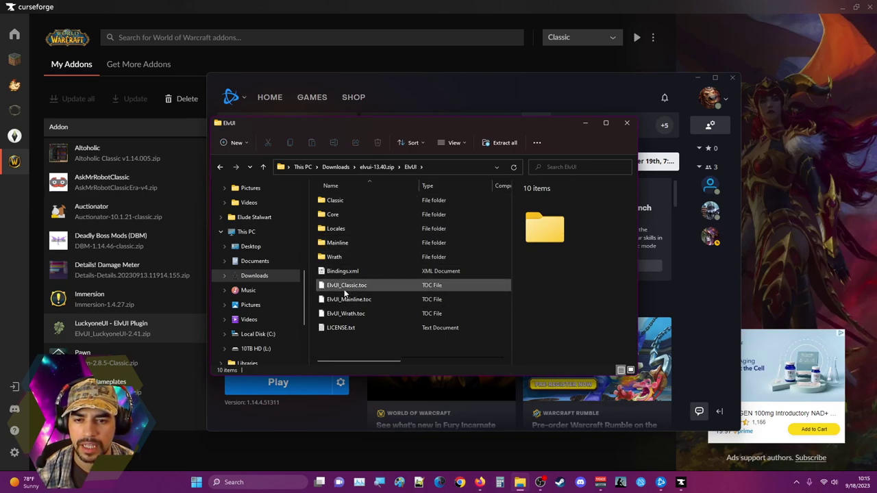
{"action": "left_click", "coordinate": [359, 288]}
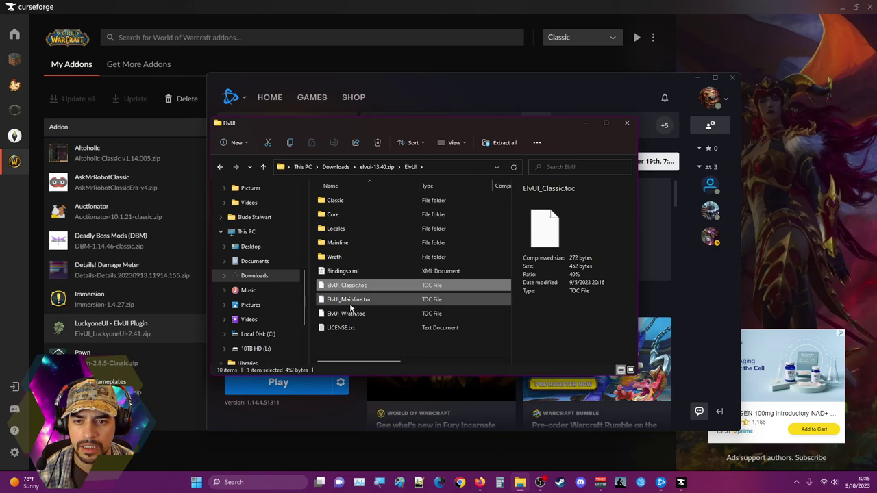
{"action": "left_click", "coordinate": [349, 302]}
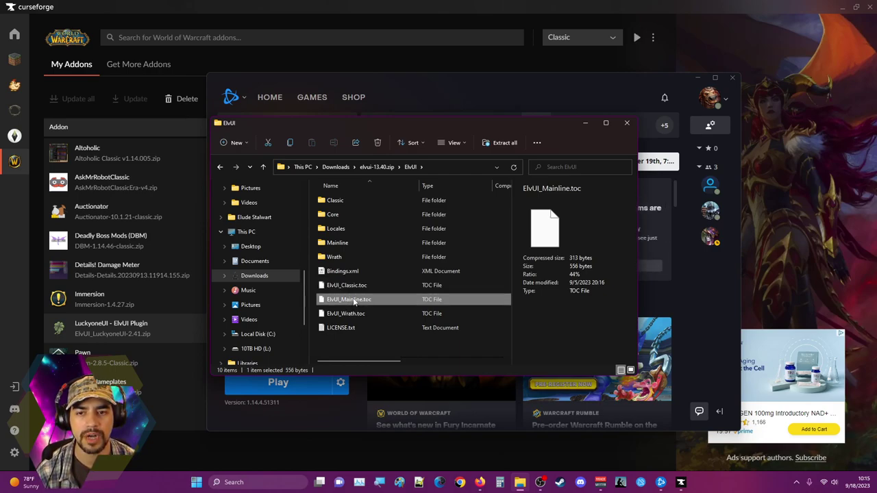
{"action": "left_click", "coordinate": [357, 286]}
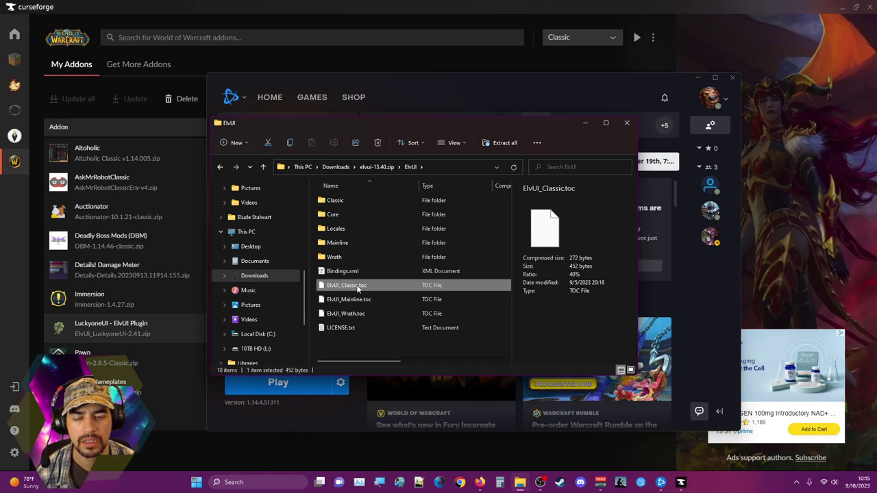
{"action": "right_click", "coordinate": [353, 288]}
{"action": "left_click", "coordinate": [346, 288]}
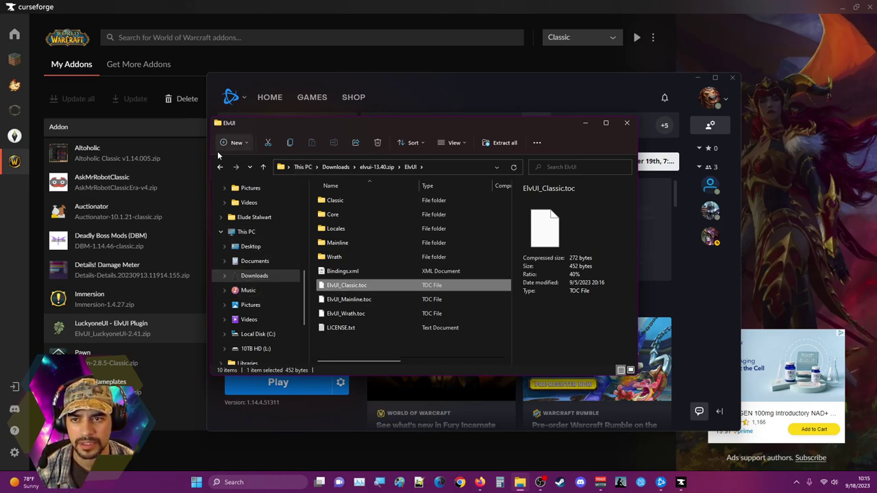
Return to the AddOns folder under _classic_era_\Interface and rename ElvUI.toc as ElvUI_Classic.toc.
{"action": "left_click", "coordinate": [220, 167]}
{"action": "left_click", "coordinate": [220, 167]}
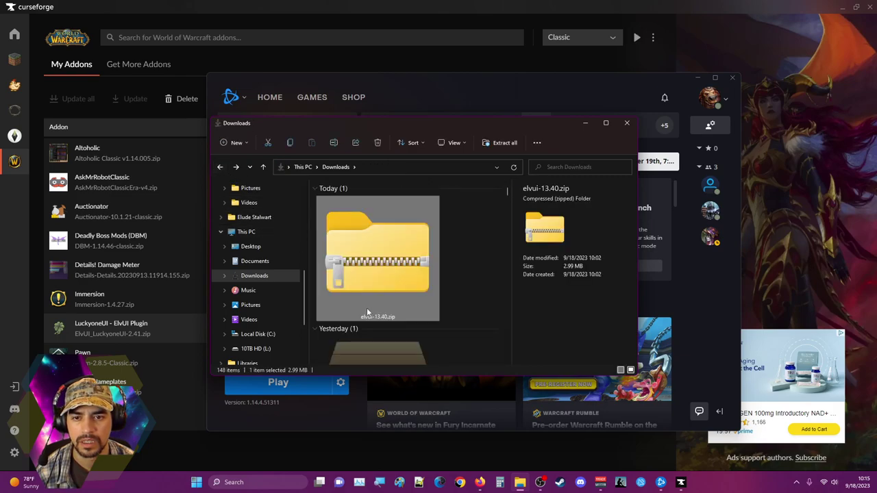
{"action": "left_click", "coordinate": [220, 167]}
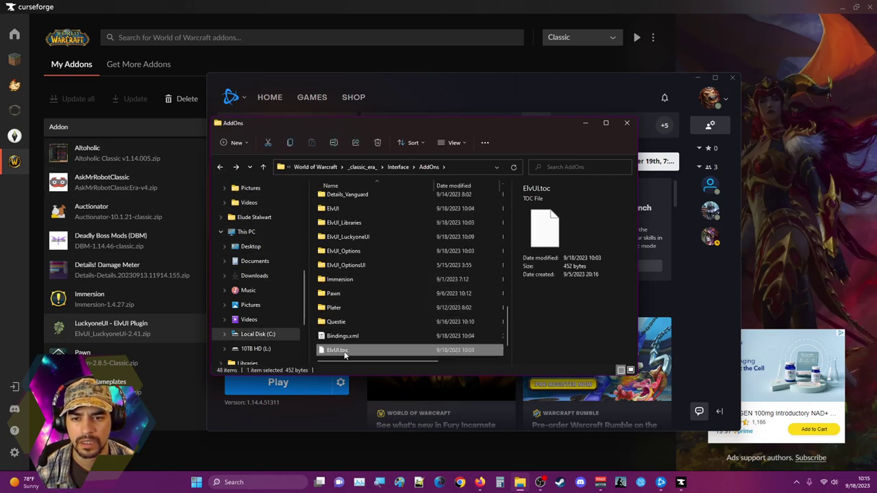
{"action": "left_click", "coordinate": [340, 351]}
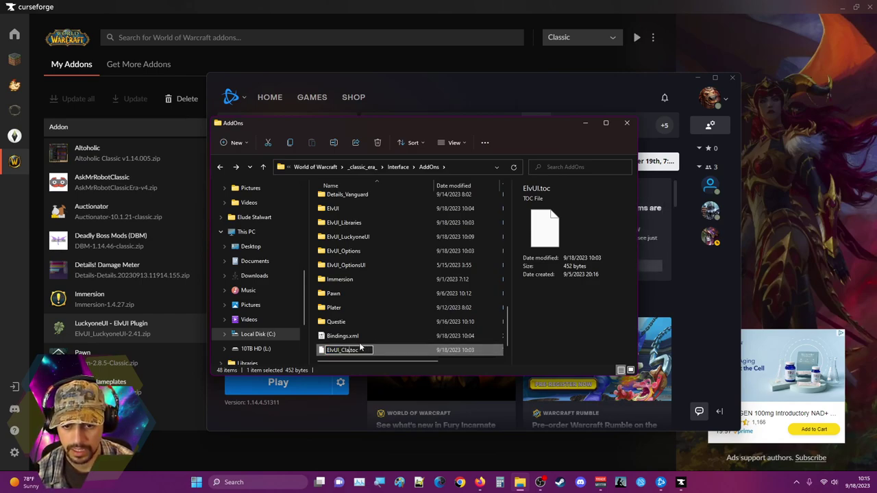
{"action": "key", "text": "Return"}
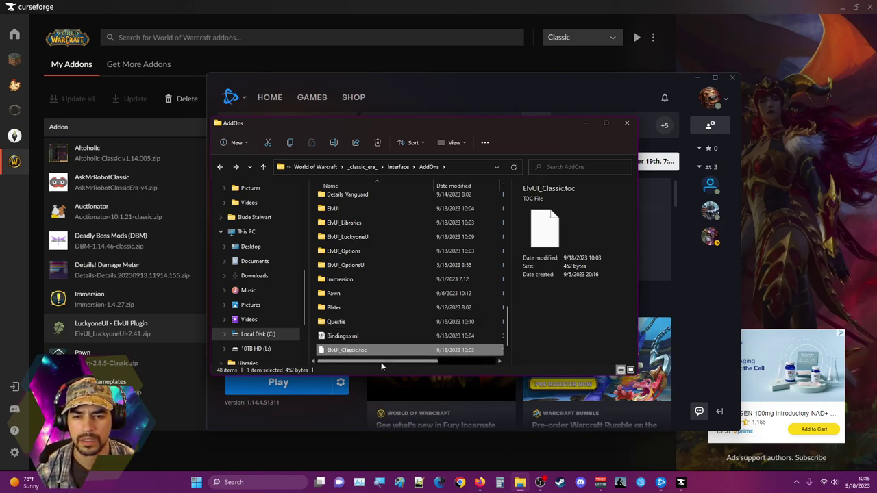
Open ElvUI_Classic.toc in Notepad++, review its dependency and interface entries, and close the editor.
{"action": "right_click", "coordinate": [396, 350]}
{"action": "left_click", "coordinate": [423, 307]}
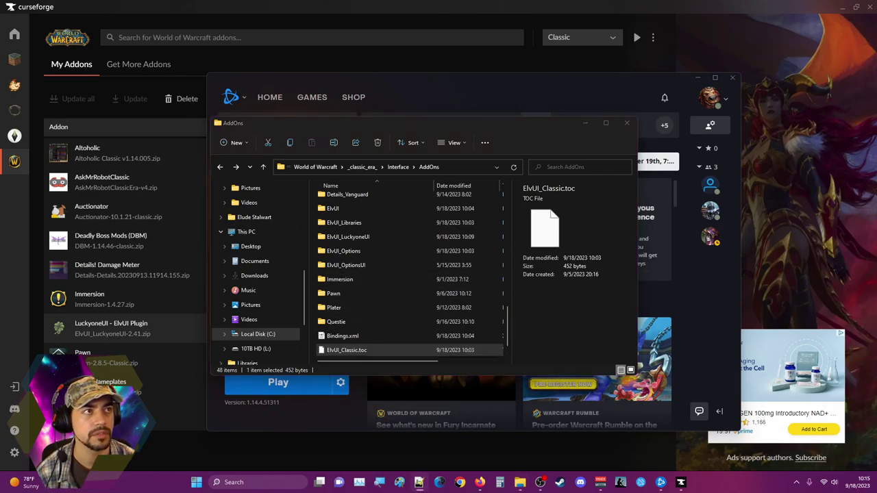
{"action": "left_click_drag", "start_coordinate": [674, 224], "coordinate": [595, 173]}
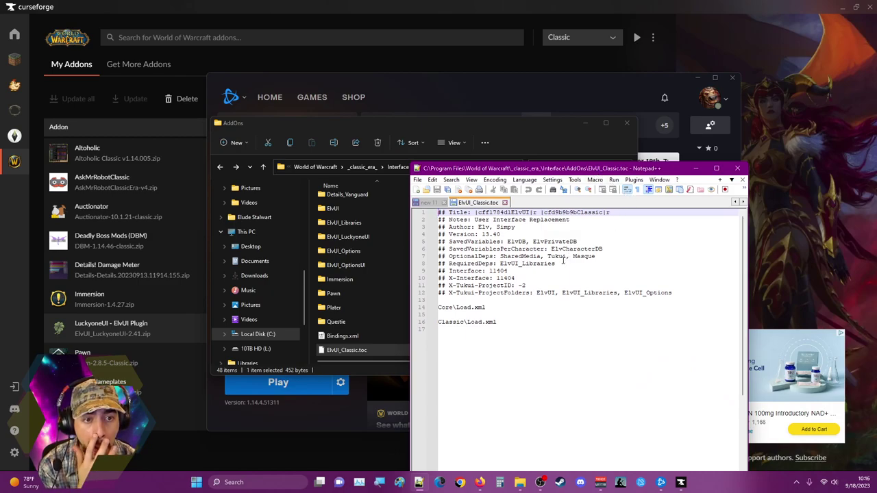
{"action": "left_click", "coordinate": [742, 179]}
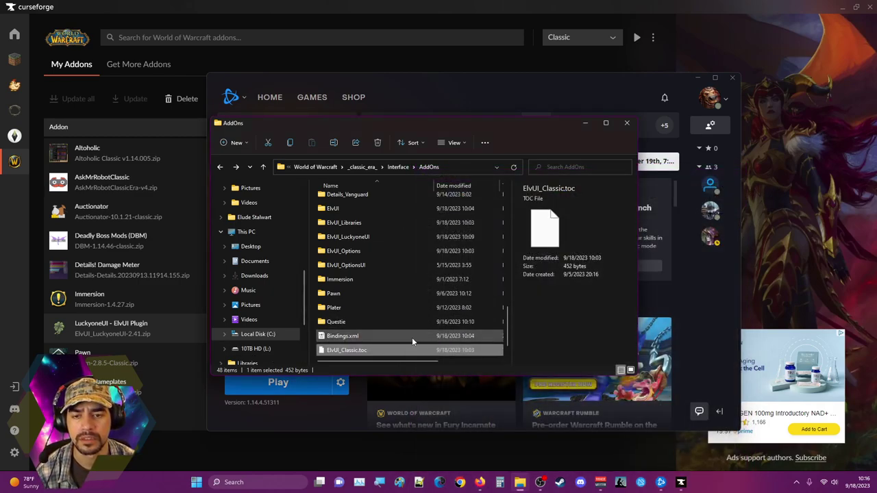
Compare the loose files in the _classic_era_ AddOns folder with the ElvUI folder inside elvui-13.40.zip.
{"action": "scroll", "coordinate": [385, 303], "scroll_direction": "down", "scroll_amount": 1}
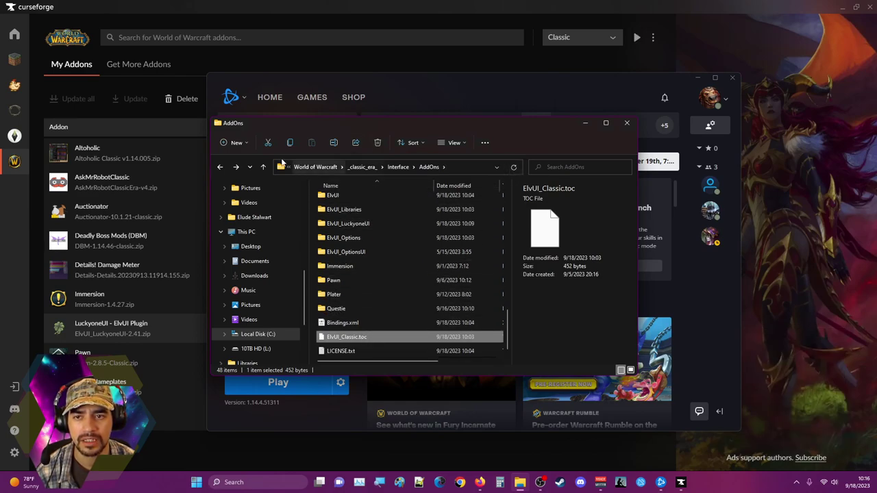
{"action": "left_click", "coordinate": [236, 167]}
{"action": "left_click", "coordinate": [235, 167]}
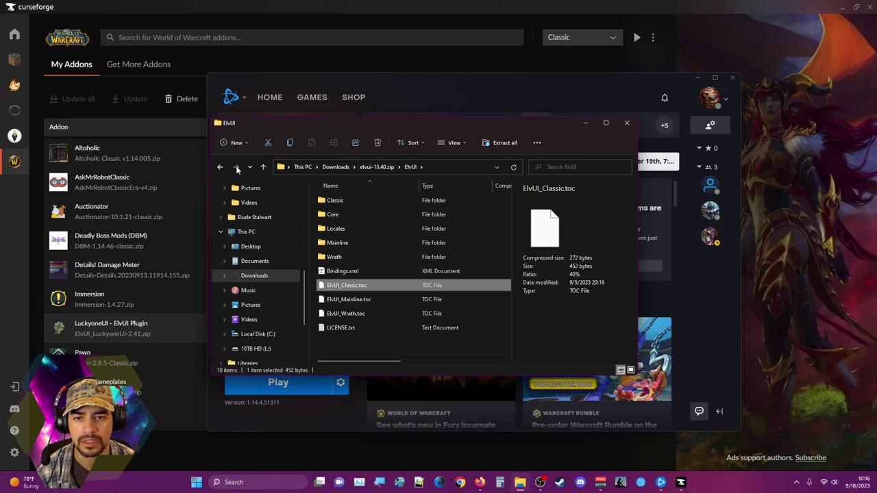
{"action": "left_click", "coordinate": [221, 169]}
{"action": "left_click", "coordinate": [221, 170]}
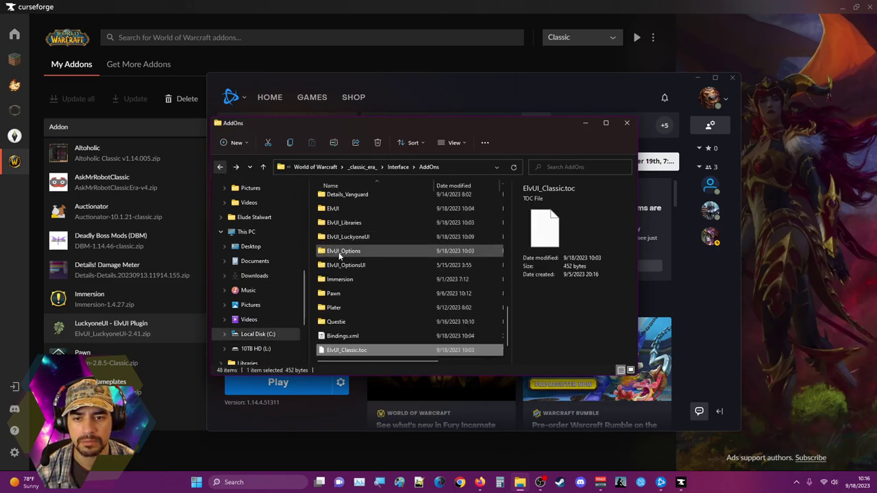
{"action": "scroll", "coordinate": [369, 326], "scroll_direction": "down", "scroll_amount": 1}
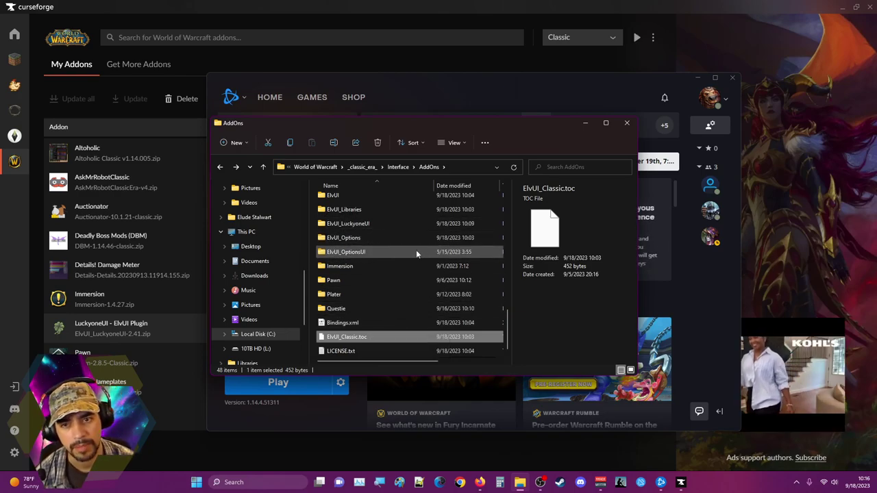
Relaunch World of Warcraft Classic, check the AddOn List at character selection, accept it and enter the world with the level 11 hunter.
{"action": "mouse_move", "coordinate": [601, 478]}
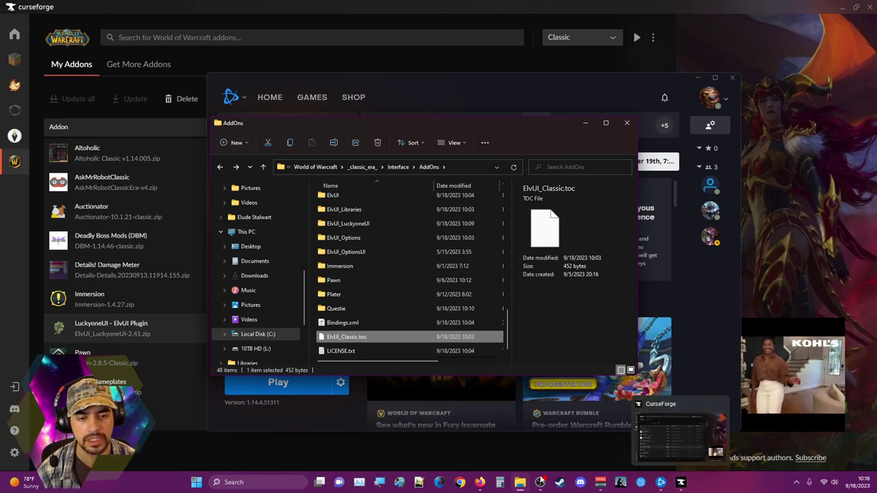
{"action": "left_click", "coordinate": [411, 405]}
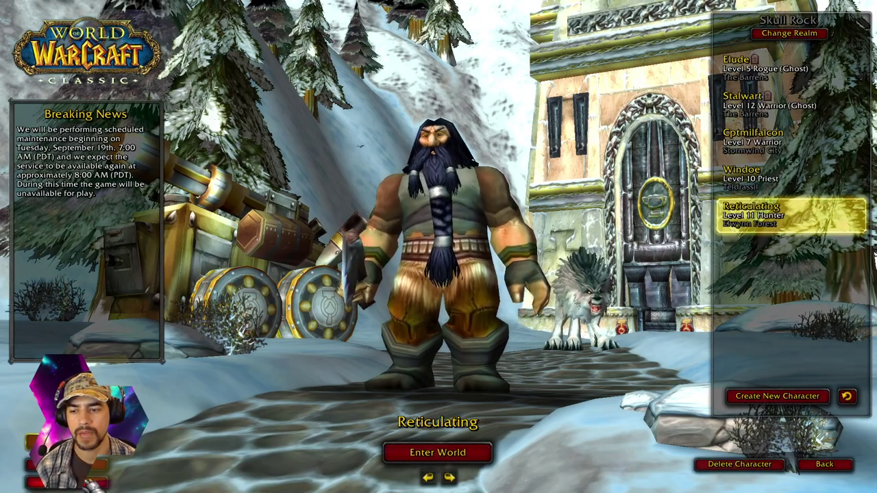
{"action": "left_click", "coordinate": [62, 465]}
{"action": "scroll", "coordinate": [405, 281], "scroll_direction": "down", "scroll_amount": 5}
{"action": "left_click", "coordinate": [515, 375]}
{"action": "left_click", "coordinate": [442, 454]}
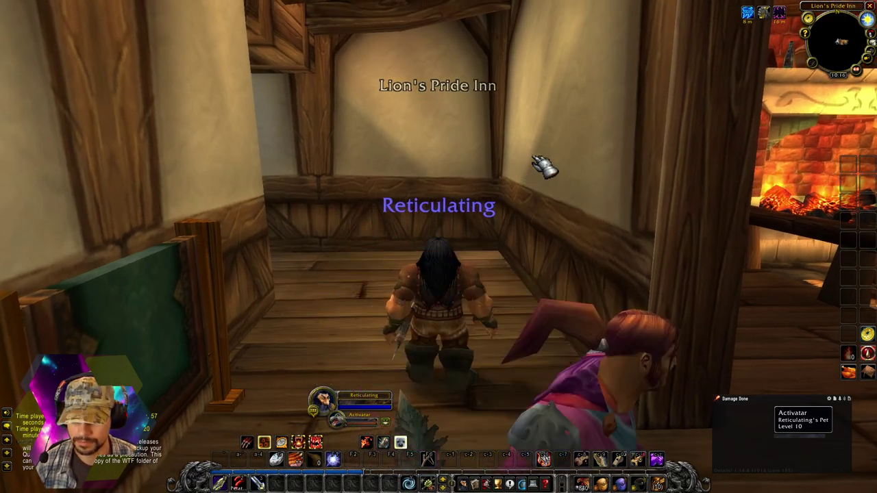
Bring up the AddOn List in game, check the ElvUI entries near its end and close it.
{"action": "key", "text": "b"}
{"action": "key", "text": "Escape"}
{"action": "key", "text": "Escape"}
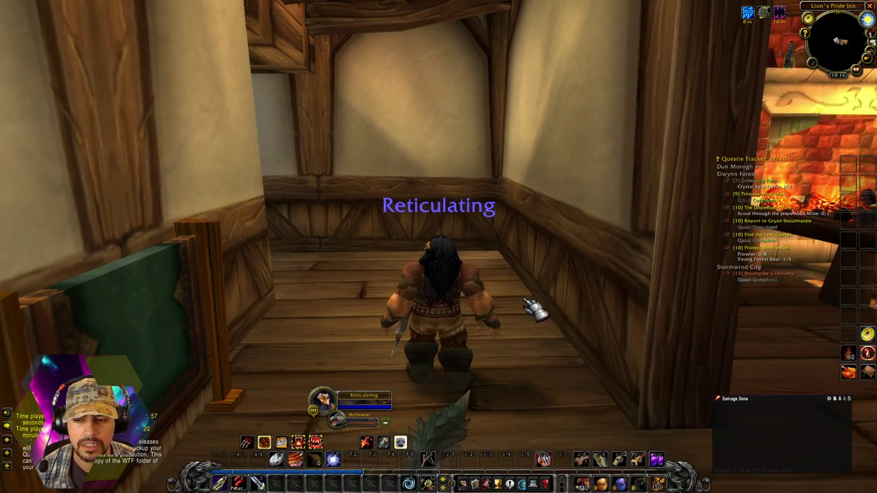
{"action": "left_click", "coordinate": [454, 249]}
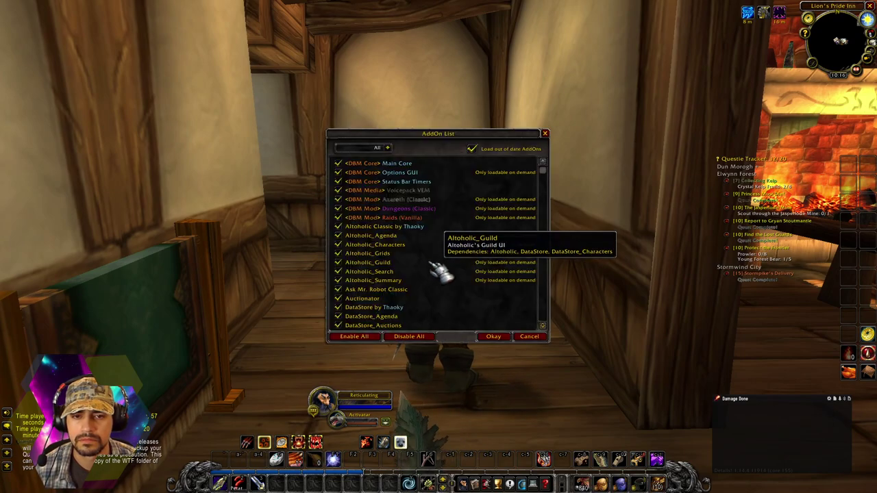
{"action": "scroll", "coordinate": [434, 274], "scroll_direction": "down", "scroll_amount": 5}
{"action": "key", "text": "Escape"}
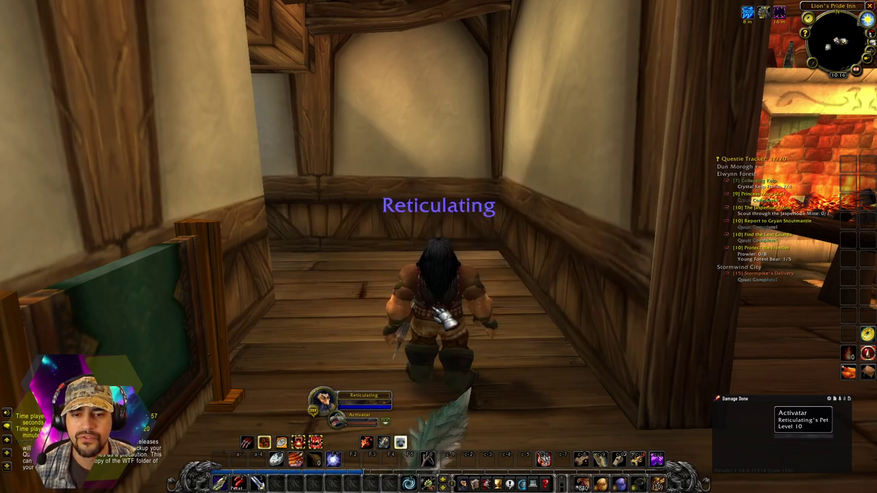
Enter /re in the game chat and exit World of Warcraft Classic.
{"action": "key", "text": "Return"}
{"action": "type", "text": "/re"}
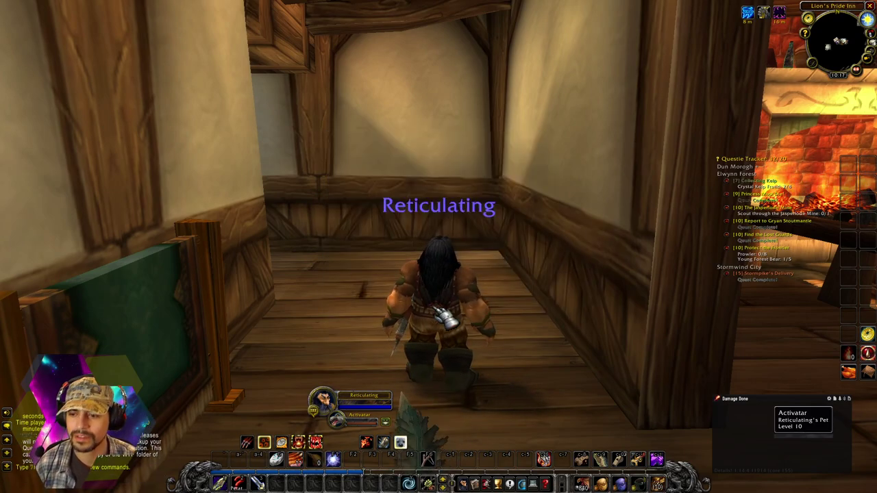
{"action": "key", "text": "Escape"}
{"action": "key", "text": "Escape"}
{"action": "left_click", "coordinate": [461, 276]}
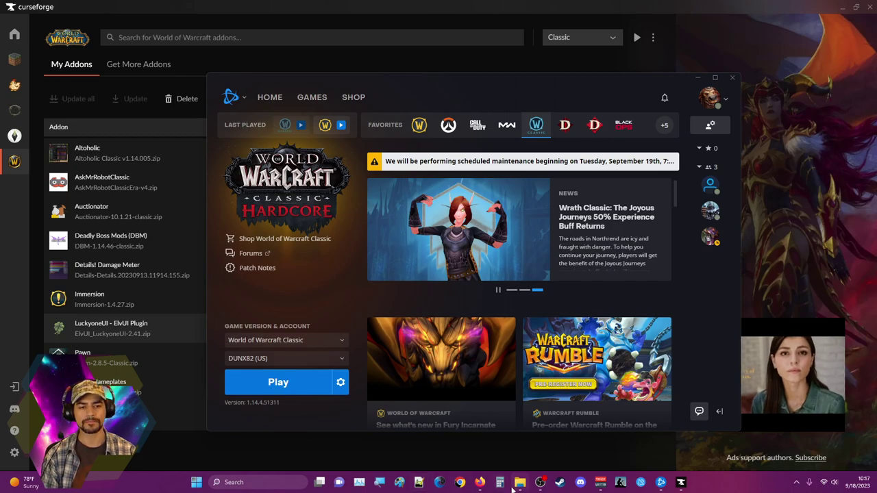
Begin extracting elvui-13.40.zip from Downloads with World of Warcraft\_classic_era_\Interface\AddOns as the destination folder.
{"action": "mouse_move", "coordinate": [519, 486]}
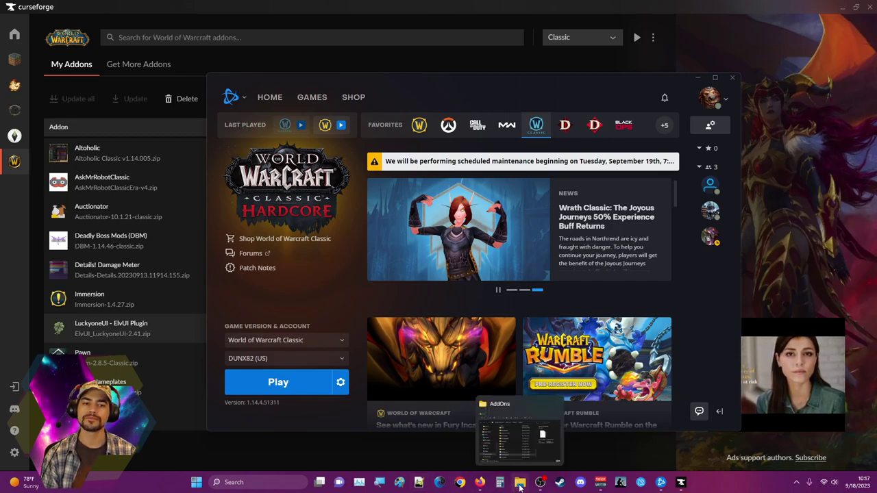
{"action": "left_click", "coordinate": [519, 485]}
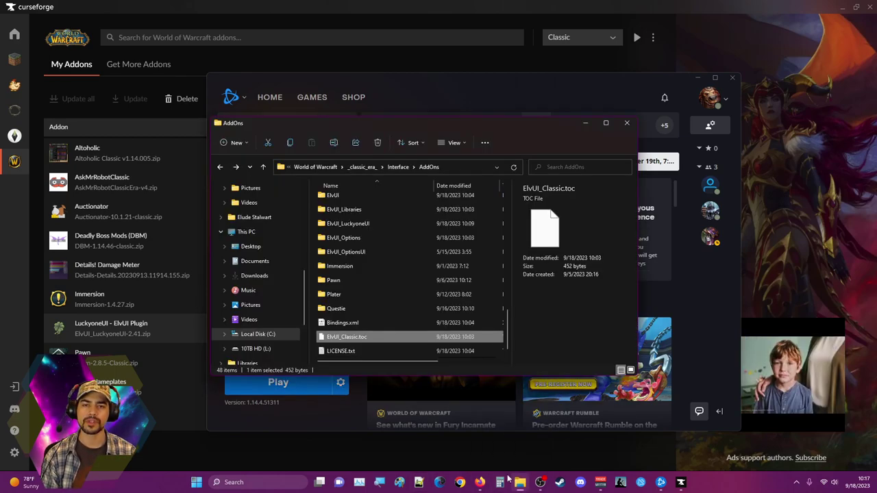
{"action": "left_click", "coordinate": [256, 276]}
{"action": "right_click", "coordinate": [401, 237]}
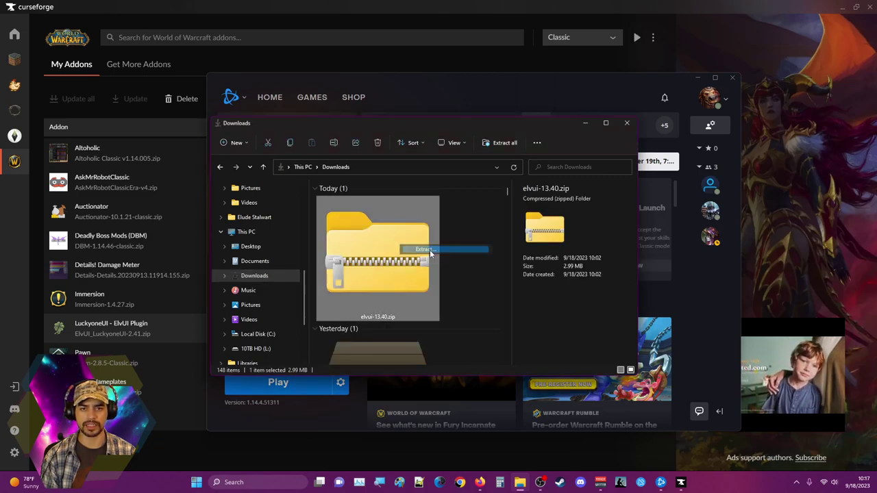
{"action": "left_click", "coordinate": [539, 201]}
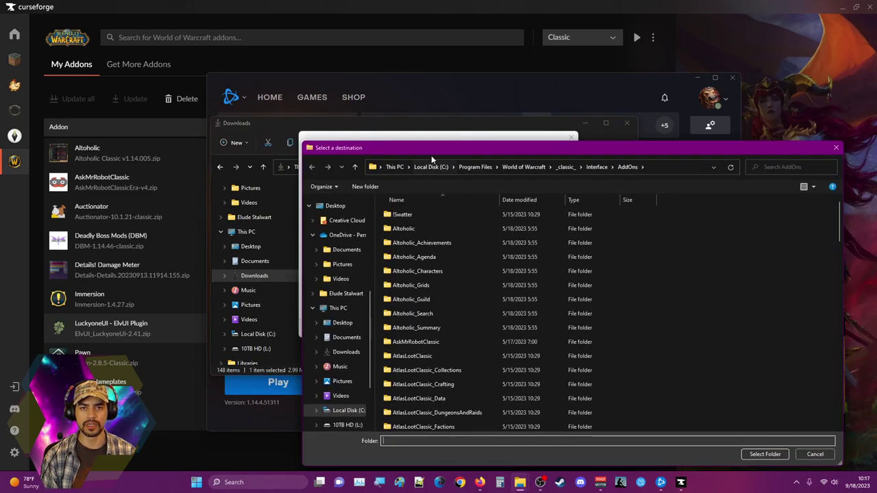
{"action": "left_click", "coordinate": [523, 166]}
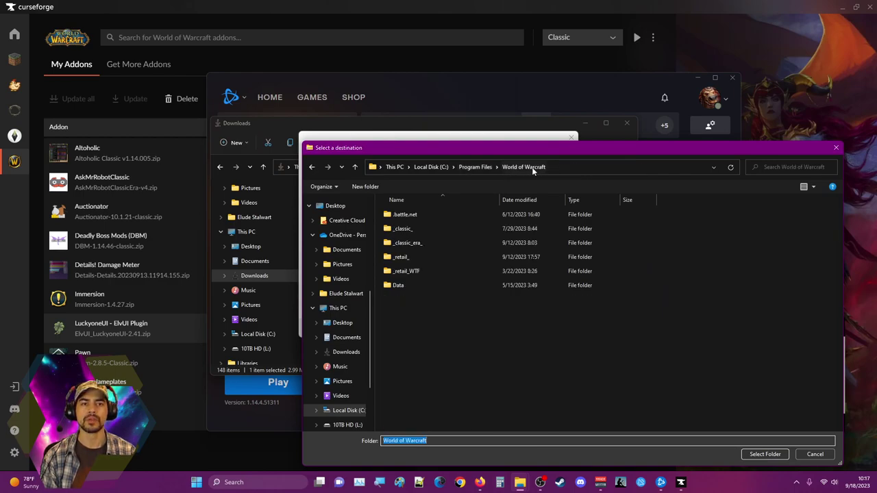
{"action": "double_click", "coordinate": [432, 242]}
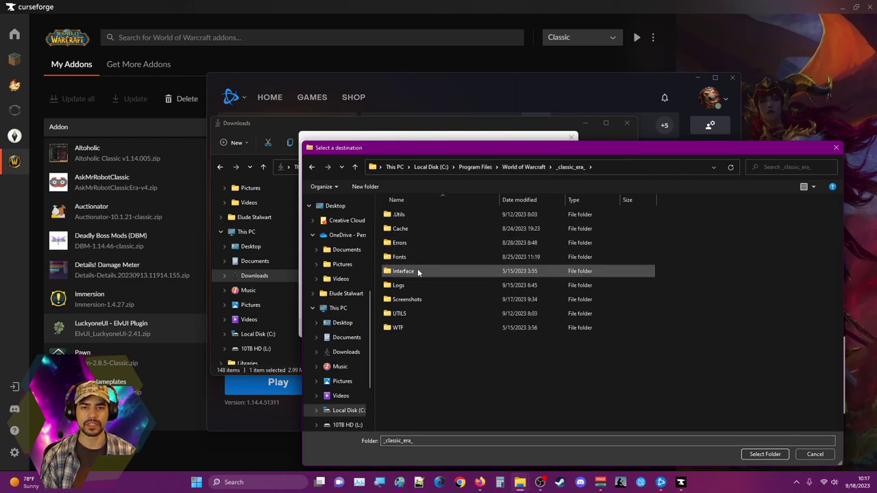
{"action": "double_click", "coordinate": [417, 270]}
{"action": "double_click", "coordinate": [404, 214]}
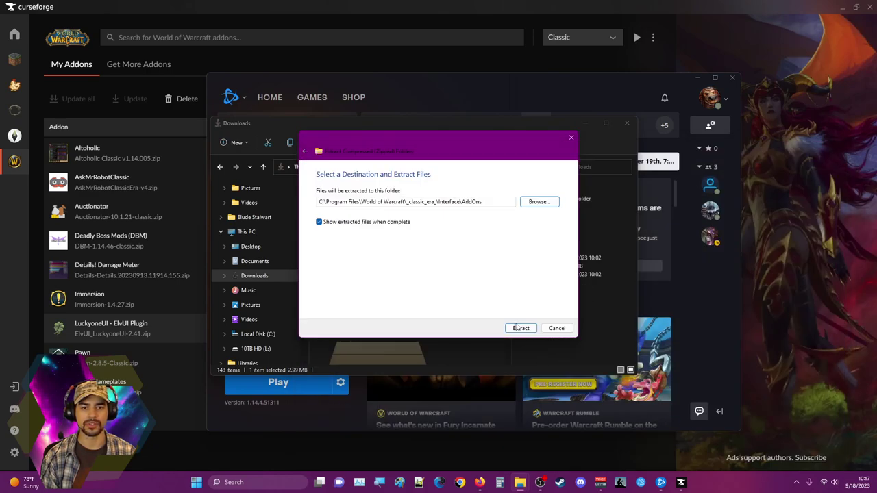
Extract the ElvUI archive, replacing the existing files in the destination, and close both File Explorer windows.
{"action": "left_click", "coordinate": [519, 328]}
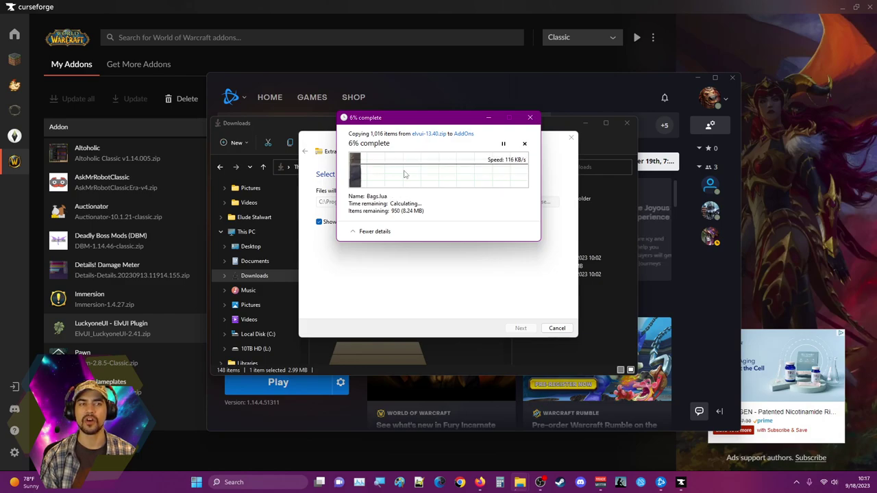
{"action": "left_click_drag", "start_coordinate": [412, 124], "coordinate": [384, 137]}
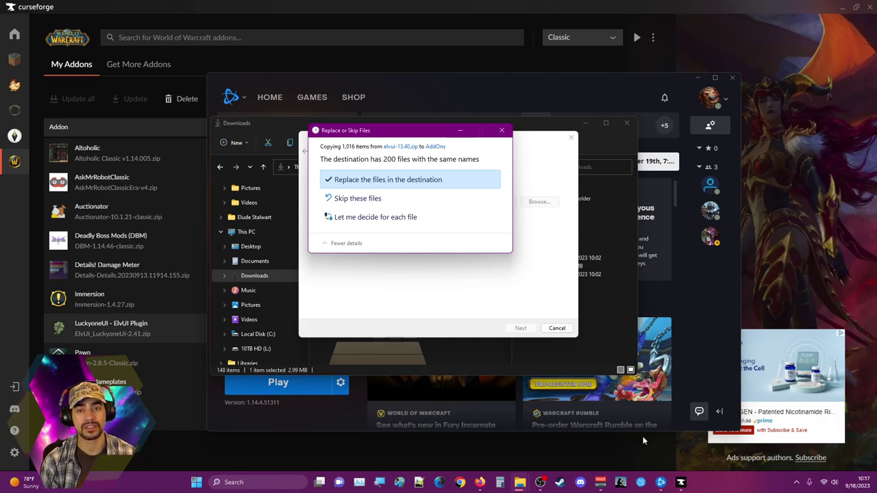
{"action": "left_click", "coordinate": [390, 180]}
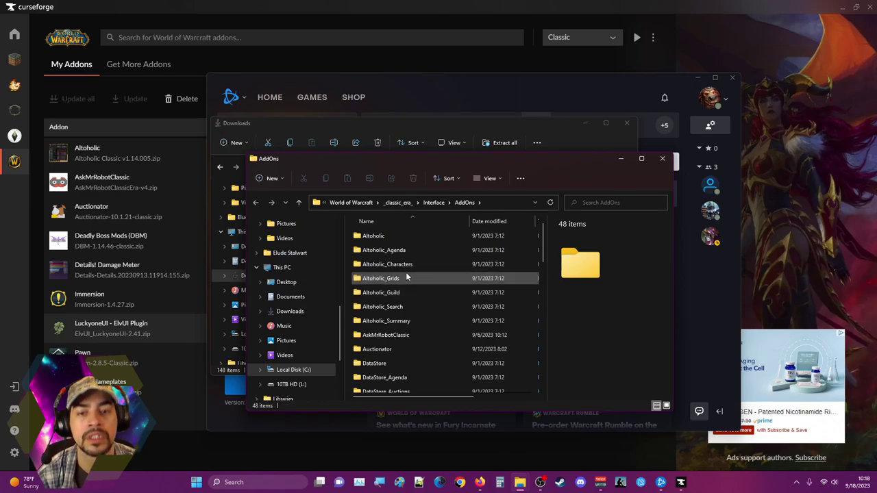
{"action": "left_click", "coordinate": [662, 159]}
{"action": "left_click", "coordinate": [627, 123]}
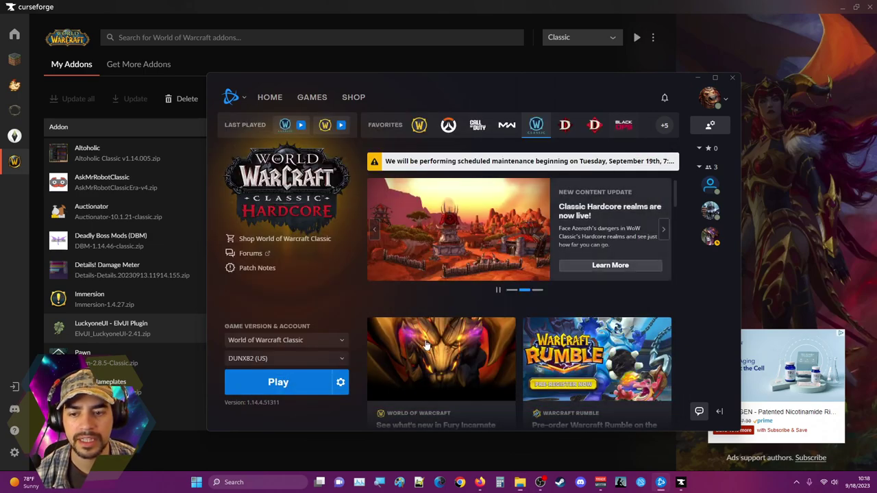
Launch World of Warcraft Classic from Battle.net and reinstall the LuckyoneUI - ElvUI Plugin in CurseForge.
{"action": "left_click", "coordinate": [288, 384]}
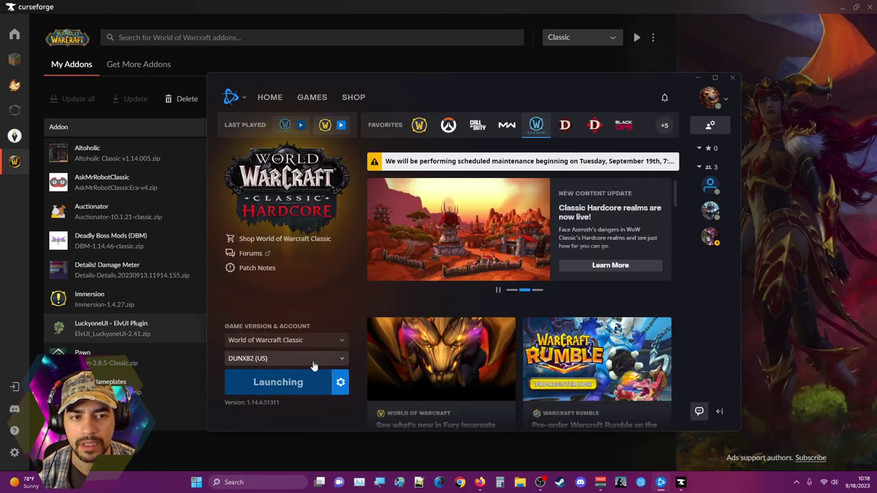
{"action": "right_click", "coordinate": [148, 328]}
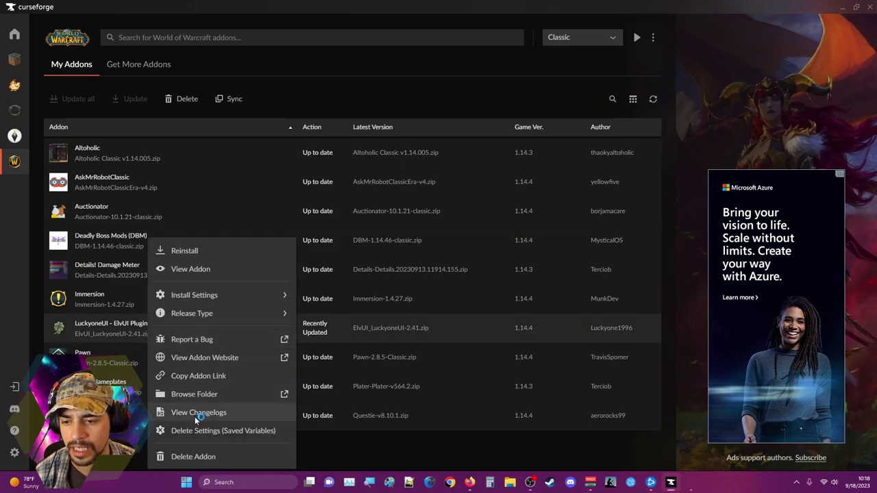
{"action": "left_click", "coordinate": [244, 252]}
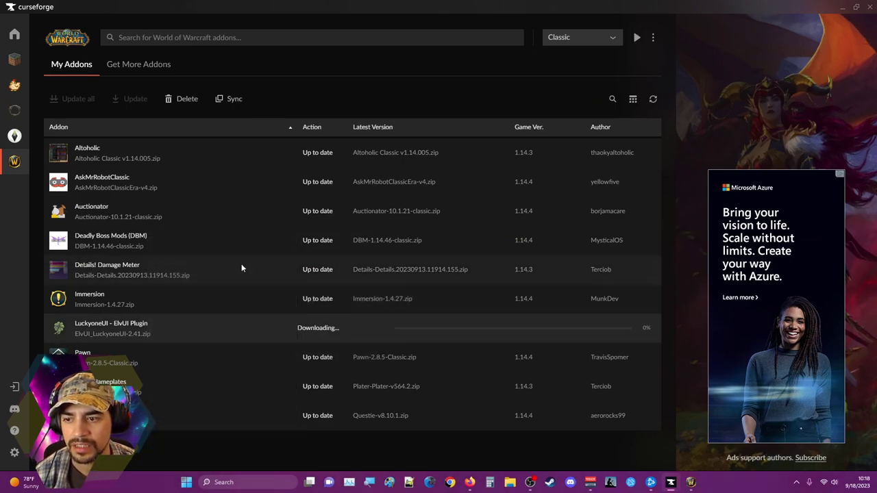
Switch to World of Warcraft Classic, exit it from character selection and relaunch it through Battle.net.
{"action": "left_click", "coordinate": [690, 483]}
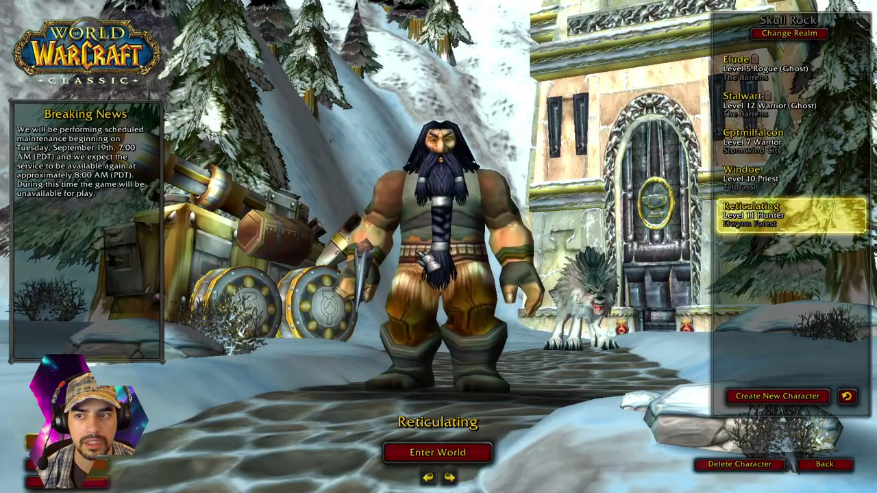
{"action": "key", "text": "Escape"}
{"action": "left_click", "coordinate": [444, 245]}
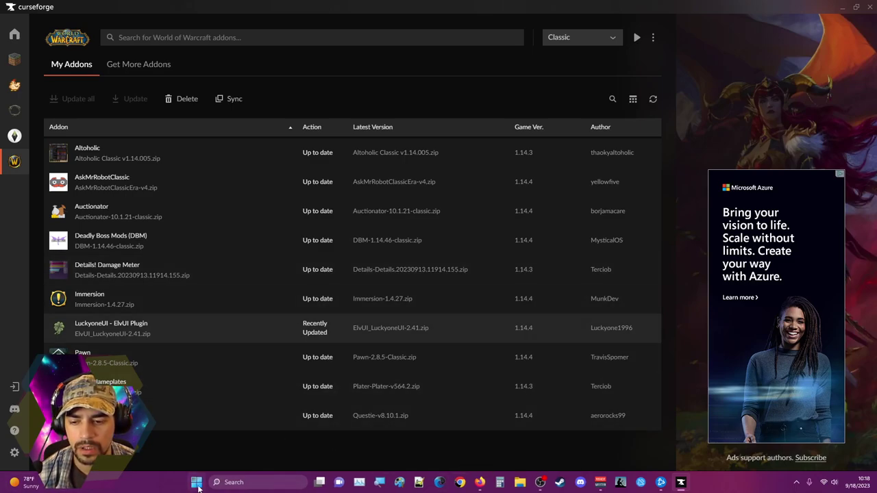
{"action": "left_click", "coordinate": [196, 482]}
{"action": "left_click", "coordinate": [416, 212]}
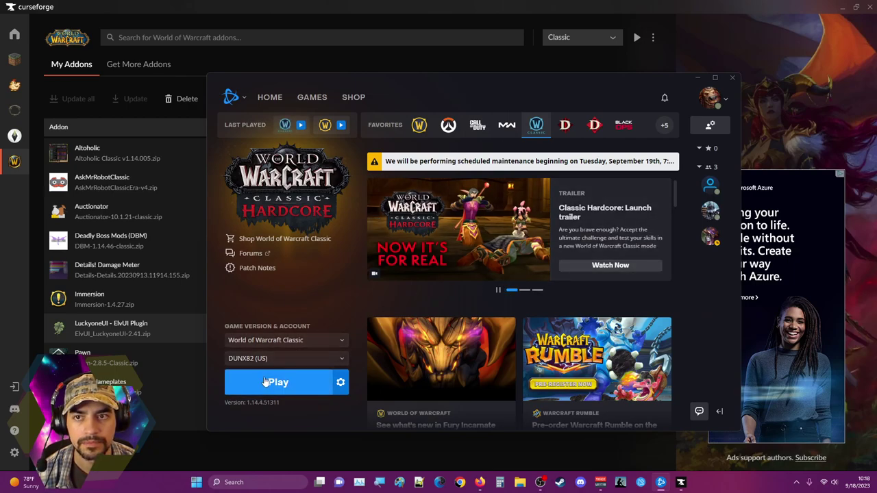
{"action": "left_click", "coordinate": [266, 381]}
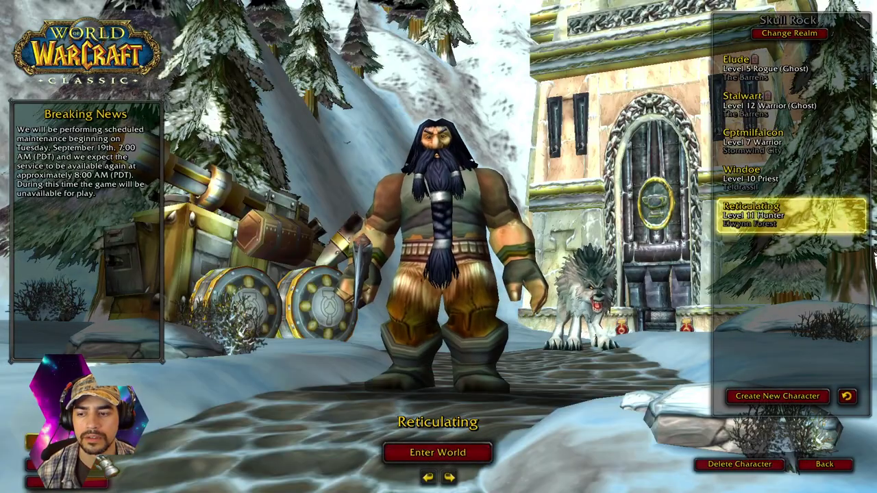
Review the AddOn List at character selection, switch loading of out-of-date AddOns off and back on, and accept the list.
{"action": "left_click", "coordinate": [67, 465]}
{"action": "scroll", "coordinate": [417, 270], "scroll_direction": "down", "scroll_amount": 5}
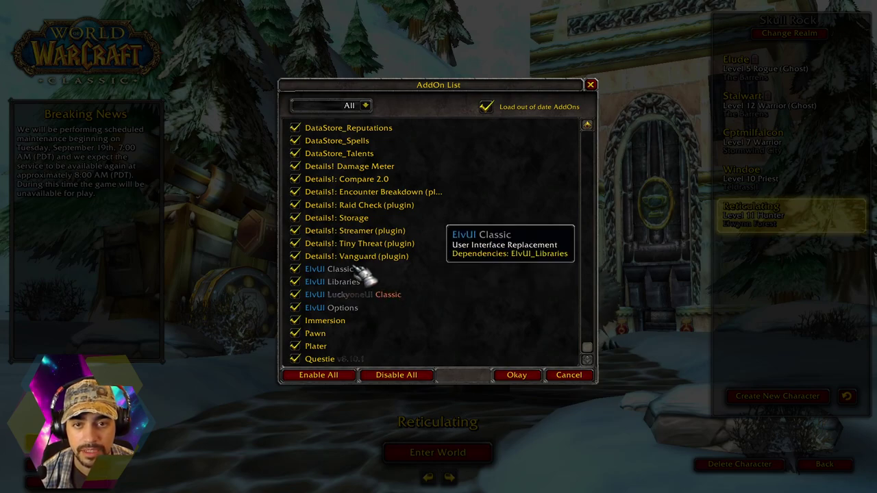
{"action": "left_click", "coordinate": [487, 107]}
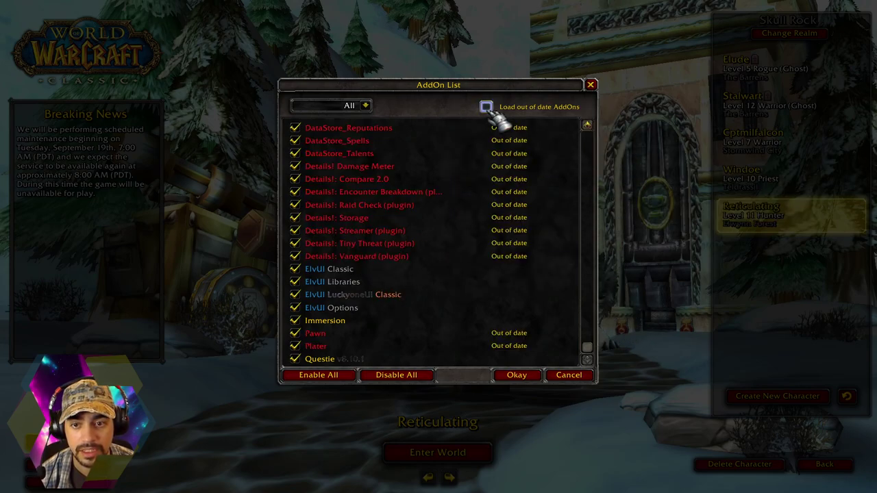
{"action": "left_click", "coordinate": [488, 109]}
{"action": "scroll", "coordinate": [391, 303], "scroll_direction": "up", "scroll_amount": 5}
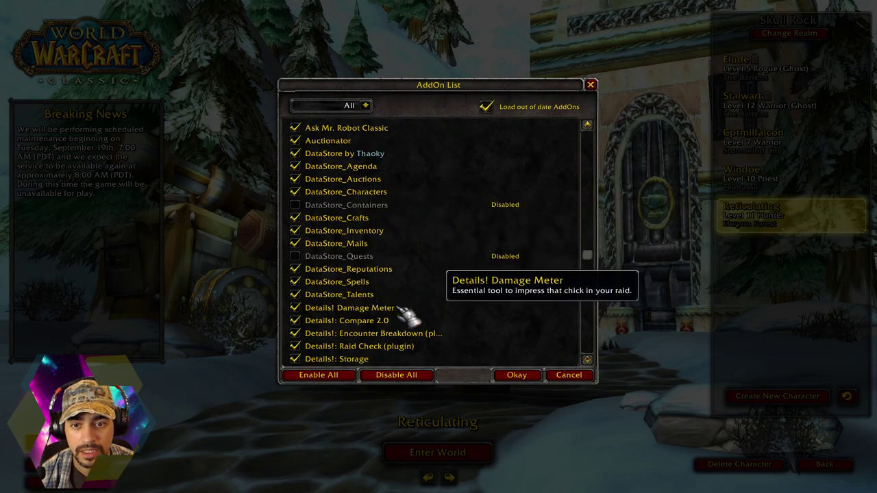
{"action": "scroll", "coordinate": [421, 270], "scroll_direction": "up", "scroll_amount": 5}
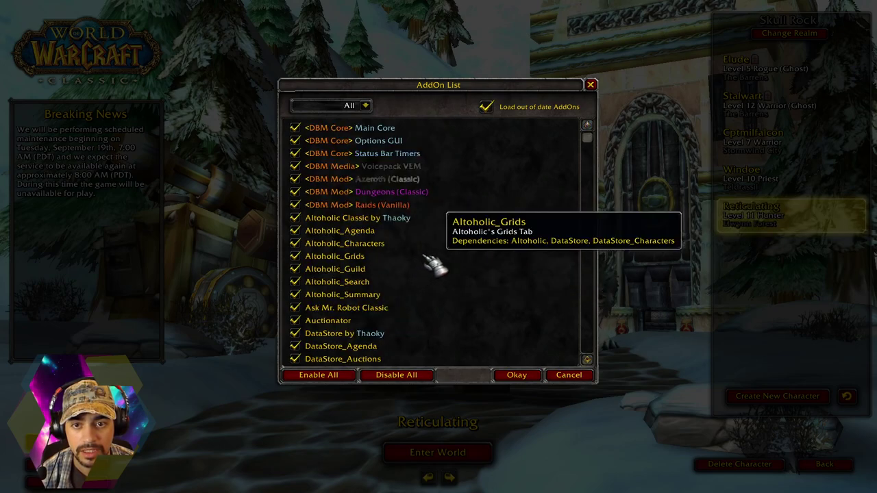
{"action": "scroll", "coordinate": [434, 265], "scroll_direction": "down", "scroll_amount": 8}
{"action": "left_click", "coordinate": [515, 374]}
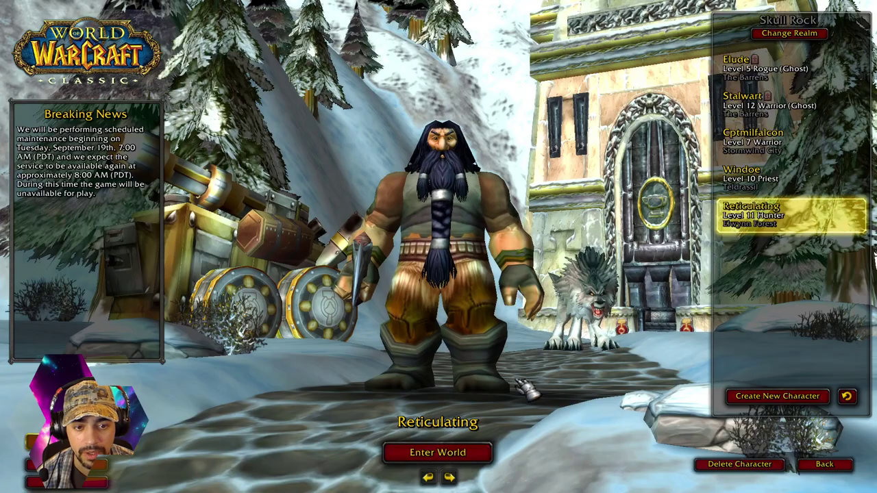
Enter the world with the level 11 hunter and choose Plater over ElvUI NamePlates in the compatibility prompt.
{"action": "left_click", "coordinate": [476, 456]}
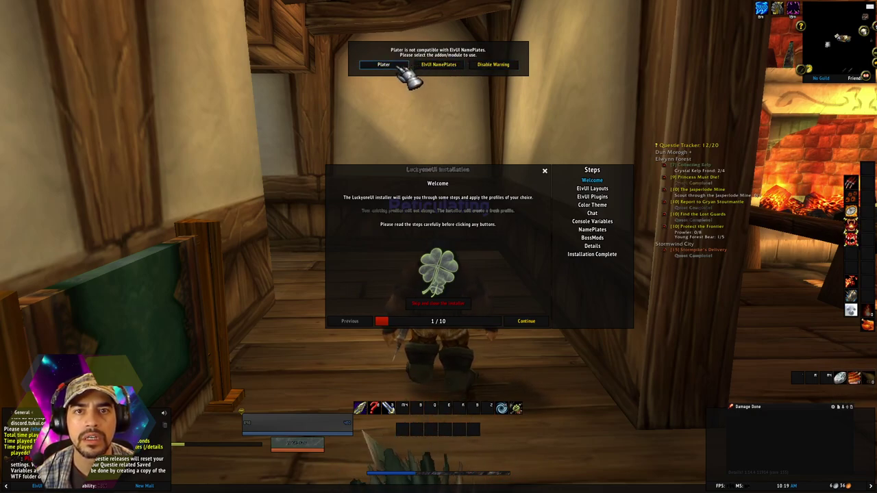
{"action": "left_click", "coordinate": [399, 68]}
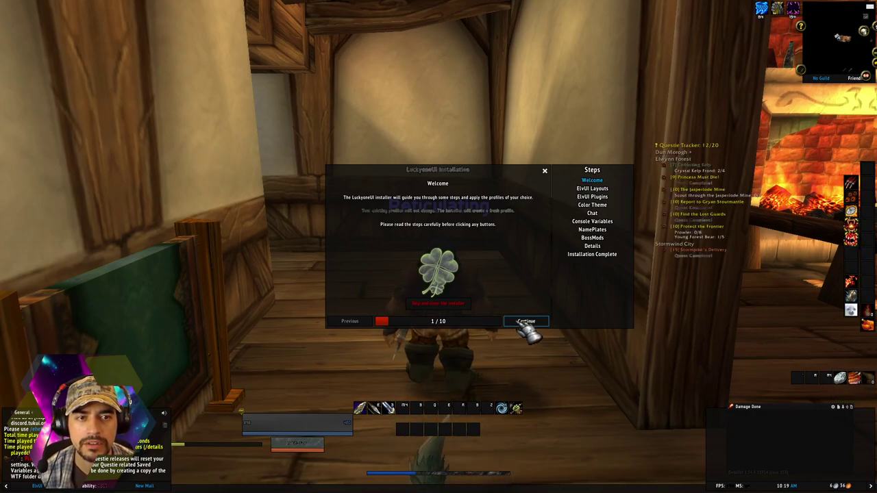
Apply the DPS & Tanks layout in the LuckyoneUI installer and try the ProjectAzilroka and AddOnSkins plugin profiles.
{"action": "left_click", "coordinate": [526, 322]}
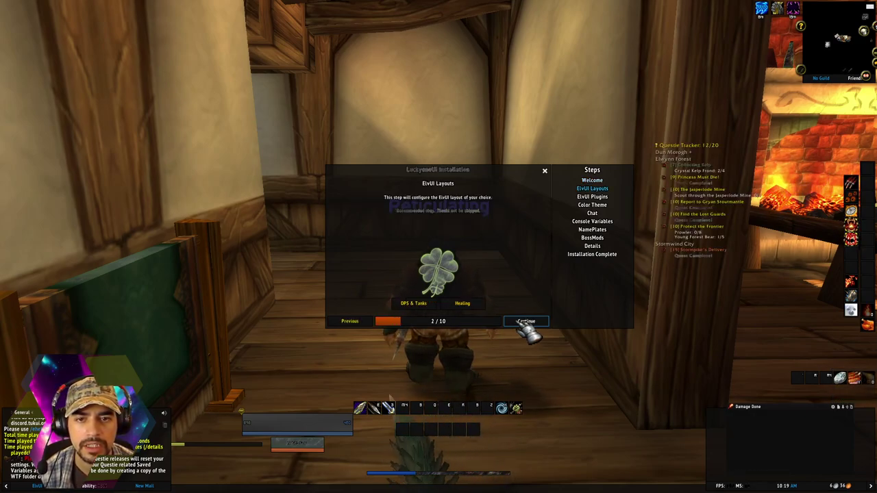
{"action": "left_click", "coordinate": [414, 304]}
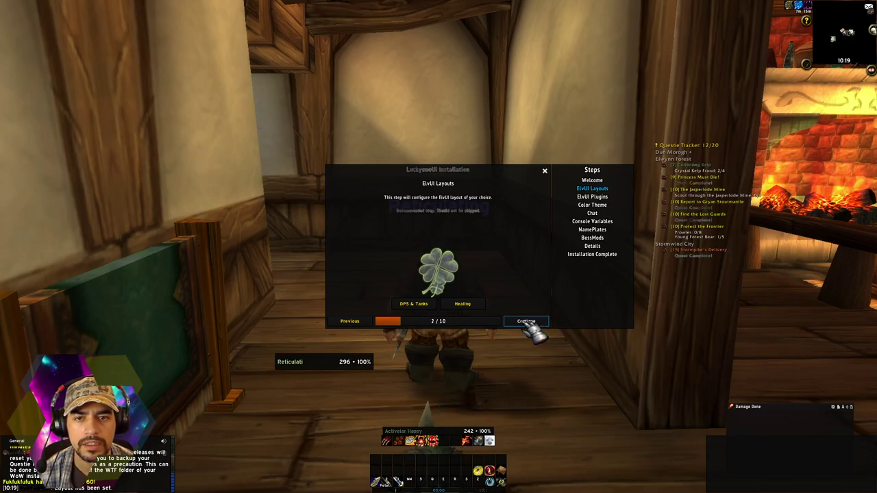
{"action": "left_click", "coordinate": [526, 323]}
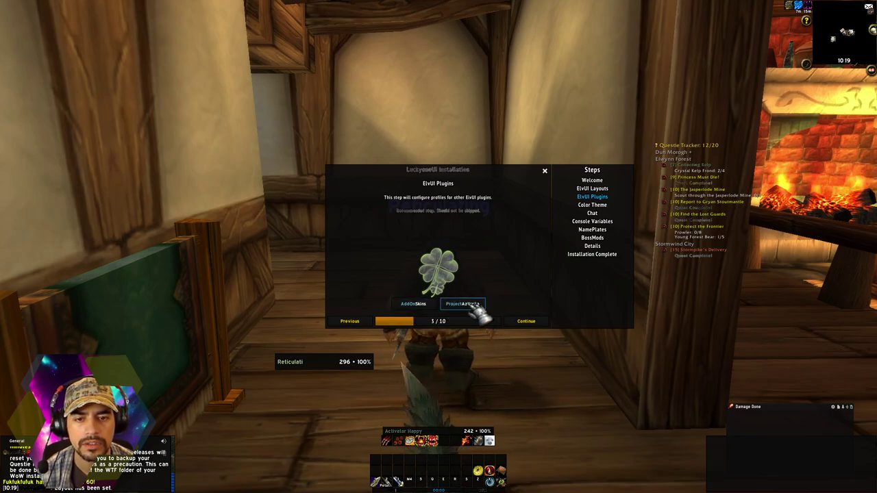
{"action": "left_click", "coordinate": [411, 304]}
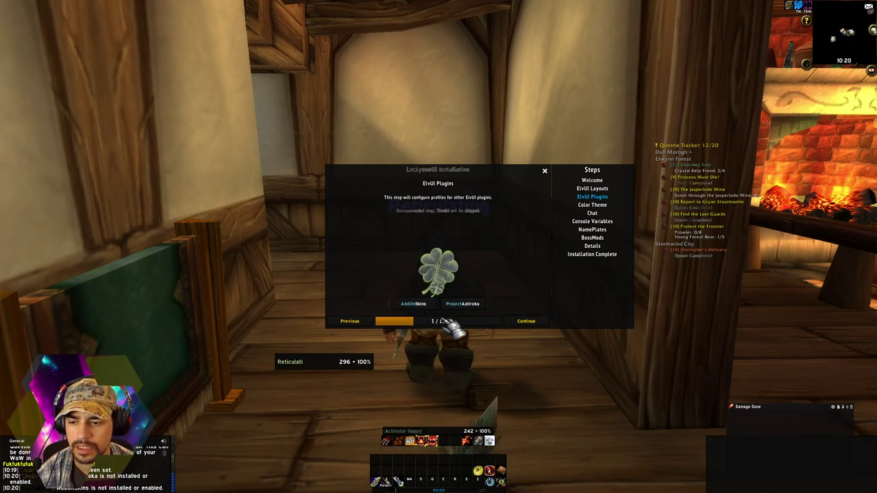
Advance to the installer's color theme page and set the UnitFrames color theme to Class Color.
{"action": "left_click", "coordinate": [526, 322]}
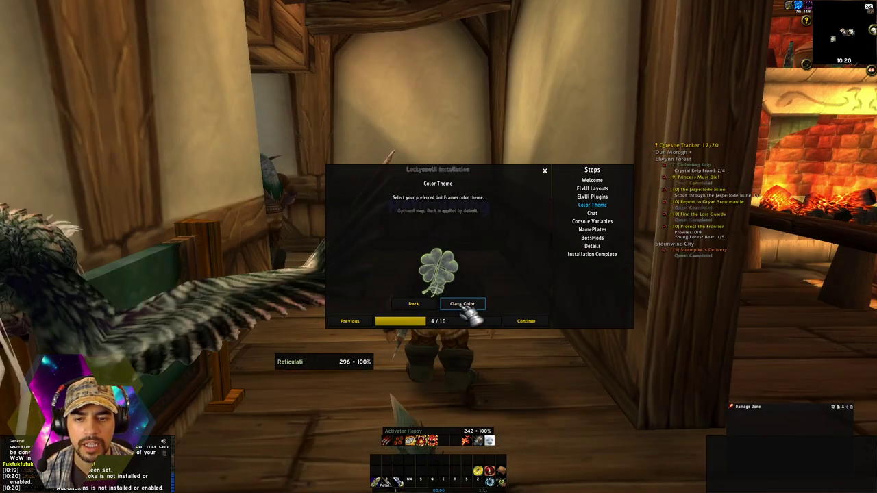
{"action": "left_click", "coordinate": [414, 304]}
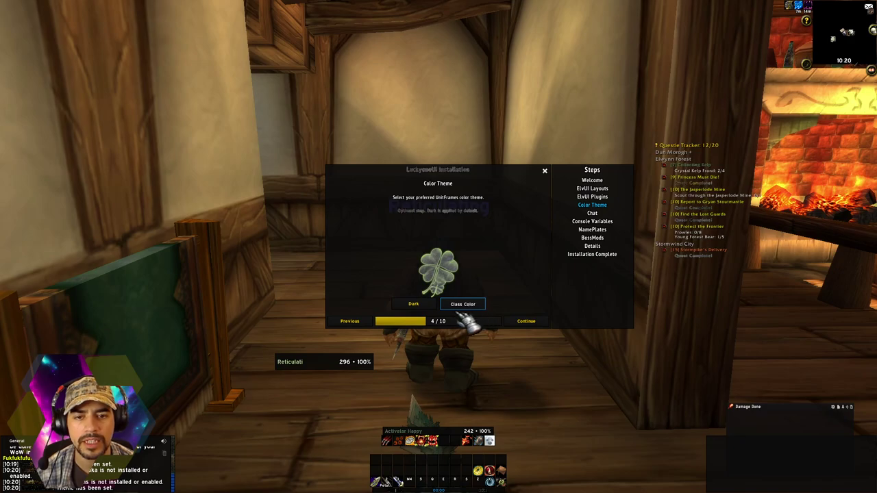
Set up the two chat panels and the Blizzard console variables in the LuckyoneUI installer.
{"action": "left_click", "coordinate": [525, 322]}
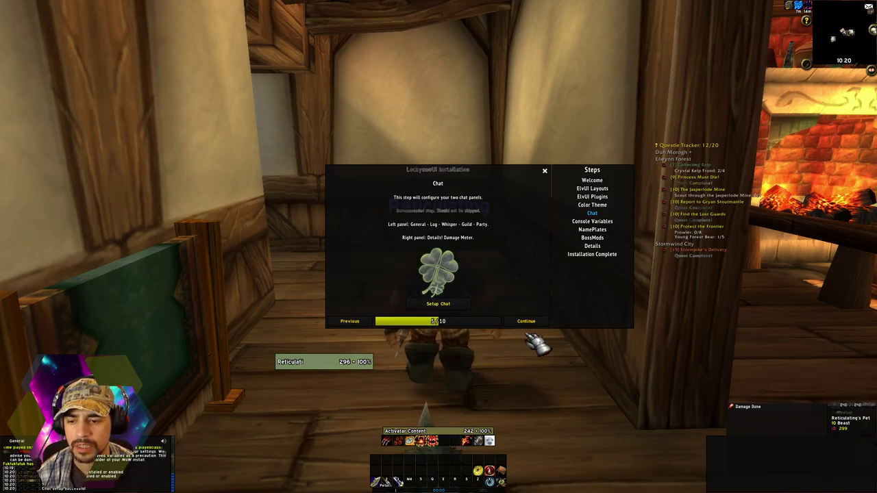
{"action": "mouse_move", "coordinate": [175, 458]}
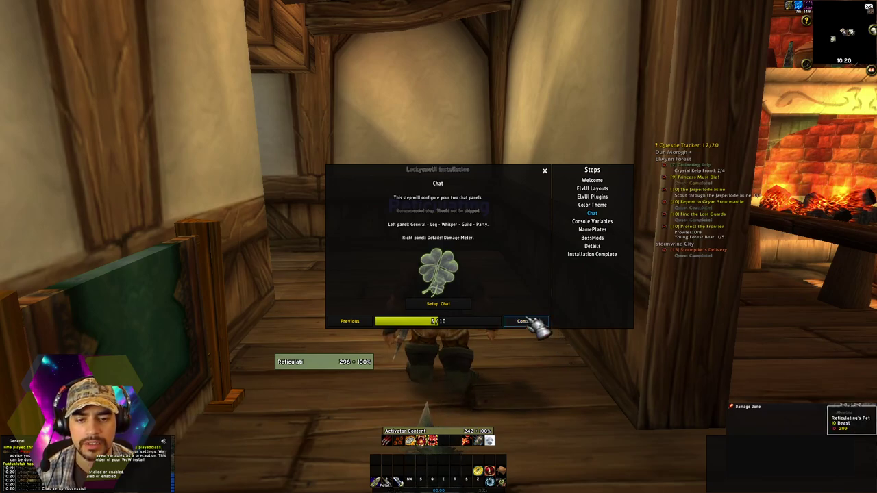
{"action": "left_click", "coordinate": [526, 321]}
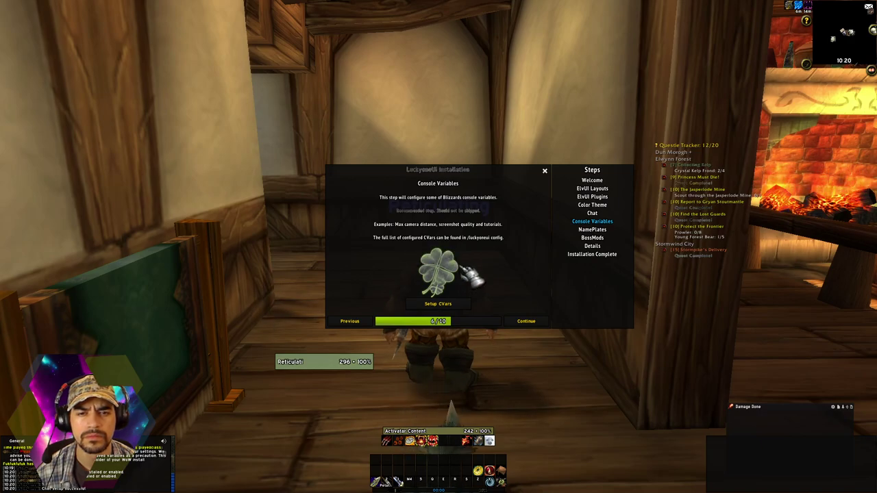
{"action": "left_click", "coordinate": [438, 304]}
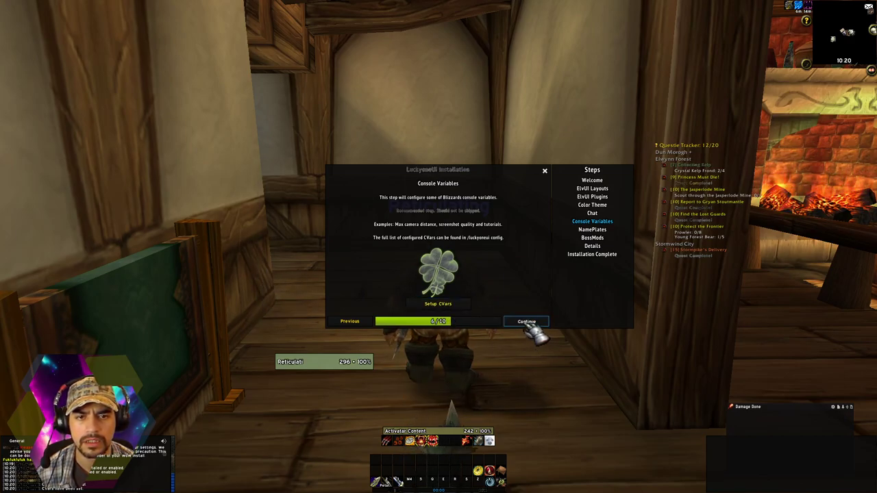
Choose Plater on the LuckyoneUI installer's NamePlates page and dismiss its profile link.
{"action": "left_click", "coordinate": [518, 322]}
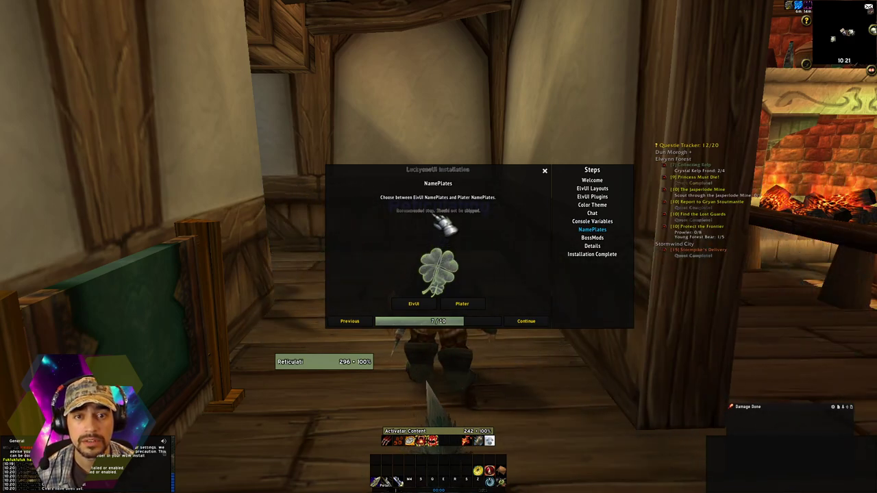
{"action": "left_click", "coordinate": [466, 305]}
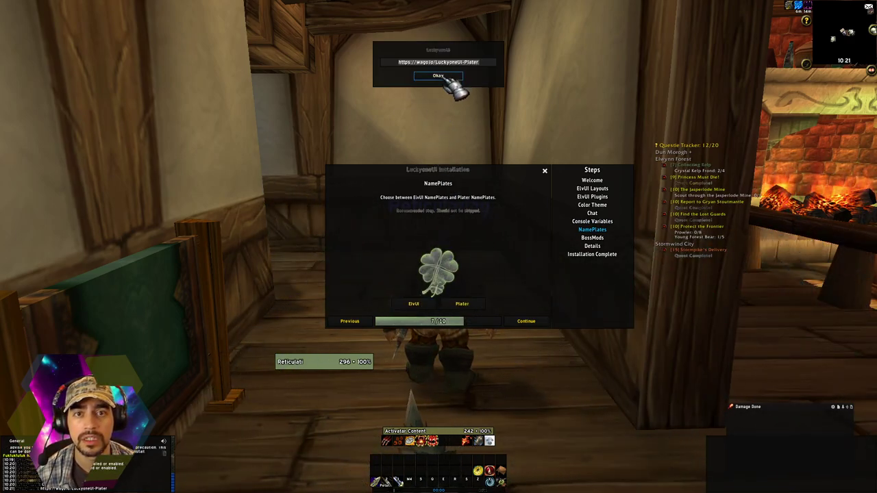
{"action": "left_click", "coordinate": [444, 77]}
Apply the DBM profile for boss mods and the Luckyone profile for the Details damage meter in the installer.
{"action": "left_click", "coordinate": [525, 322]}
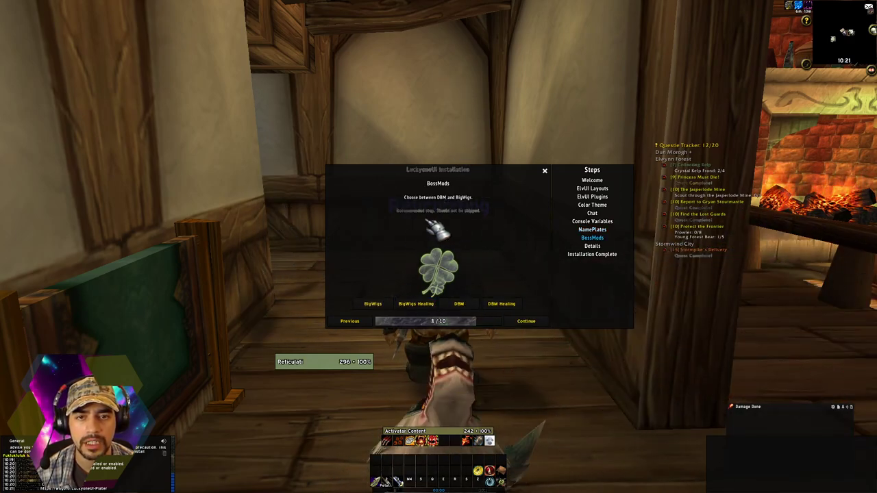
{"action": "left_click", "coordinate": [458, 303]}
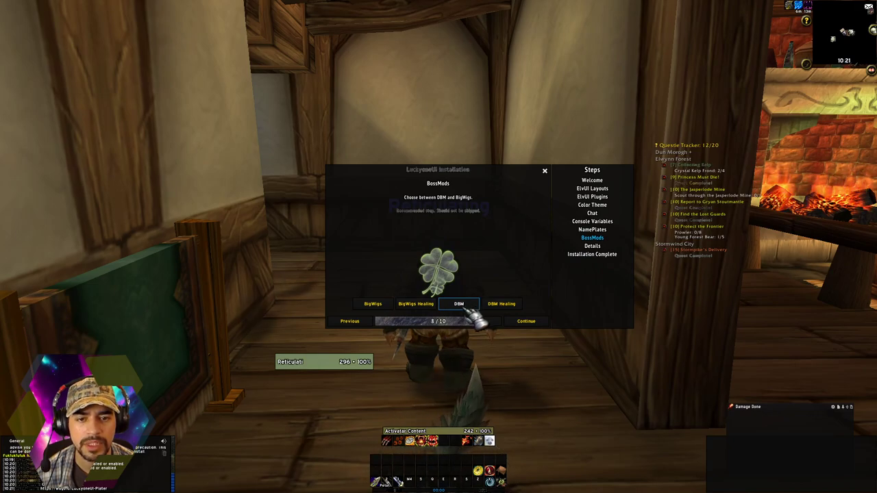
{"action": "left_click", "coordinate": [533, 323]}
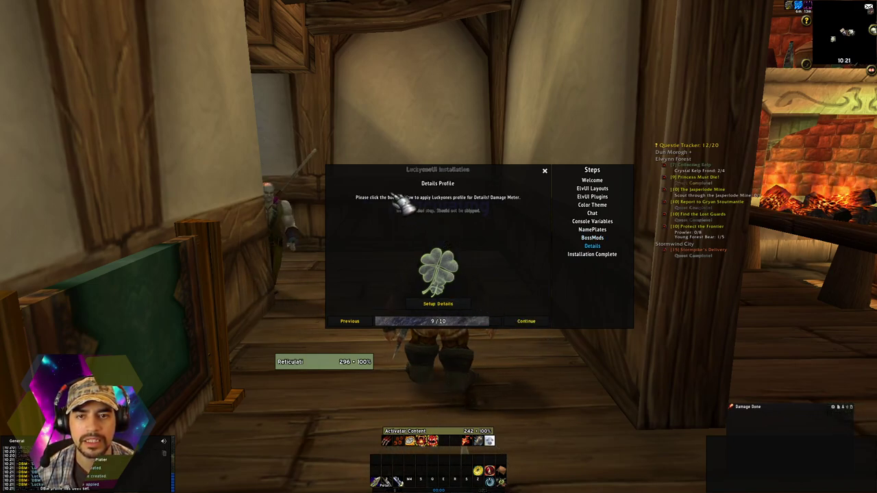
{"action": "left_click", "coordinate": [449, 305]}
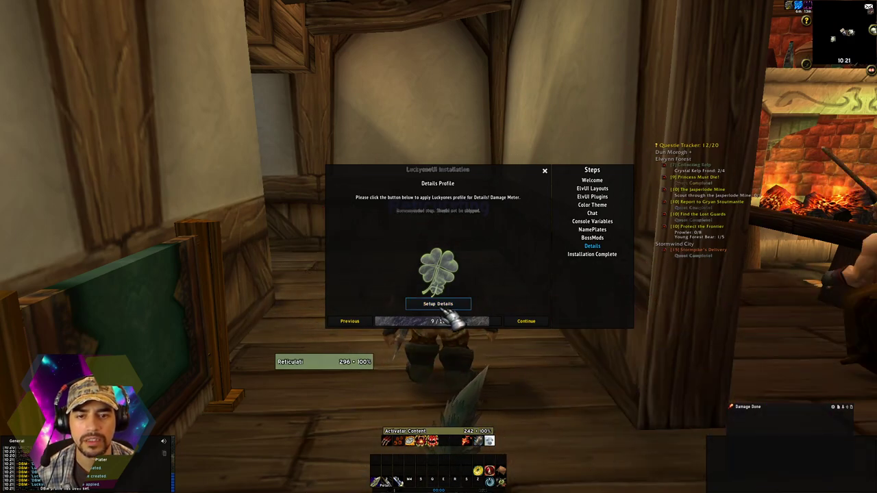
{"action": "left_click", "coordinate": [540, 326]}
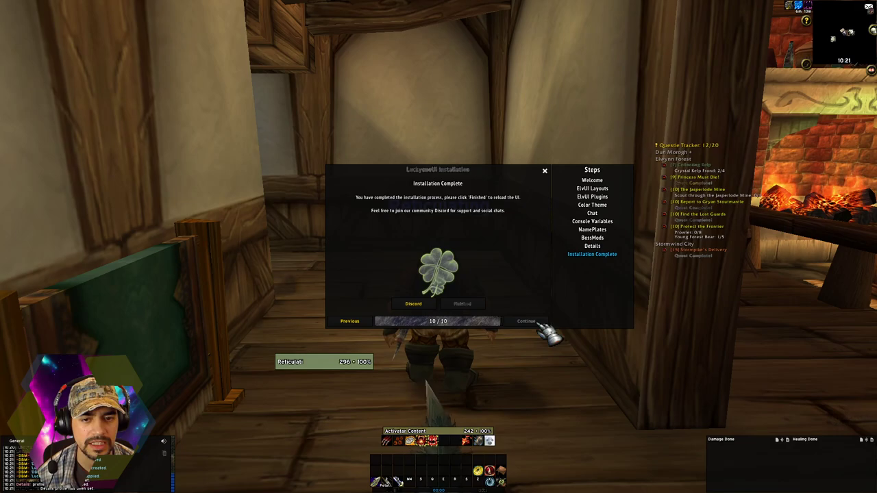
View and dismiss the community Discord link, and finish the LuckyoneUI installation so the interface reloads.
{"action": "left_click", "coordinate": [424, 304]}
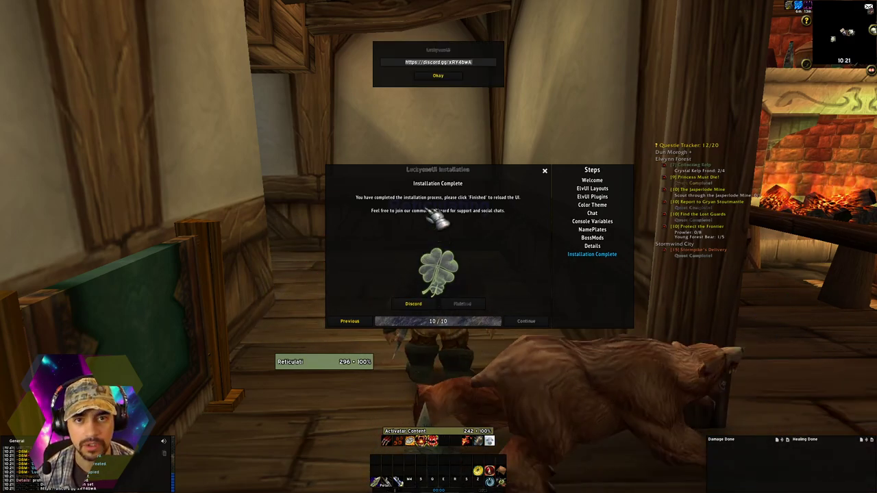
{"action": "left_click", "coordinate": [447, 77]}
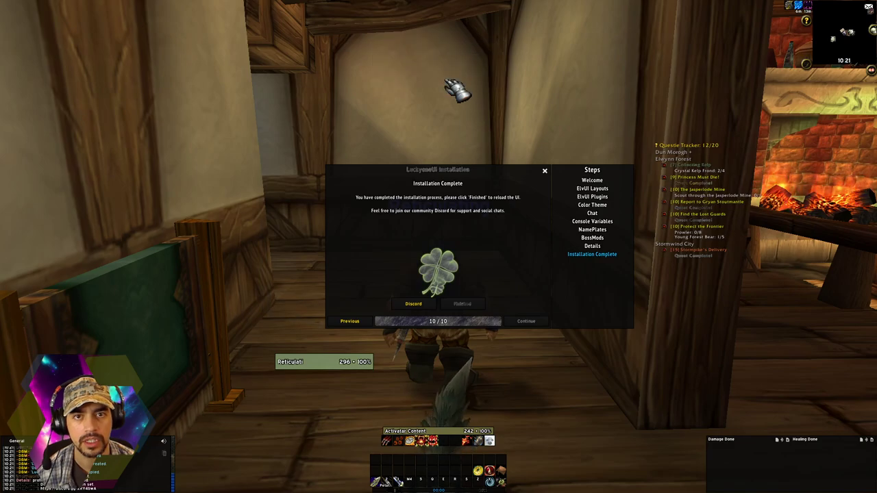
{"action": "left_click", "coordinate": [473, 304]}
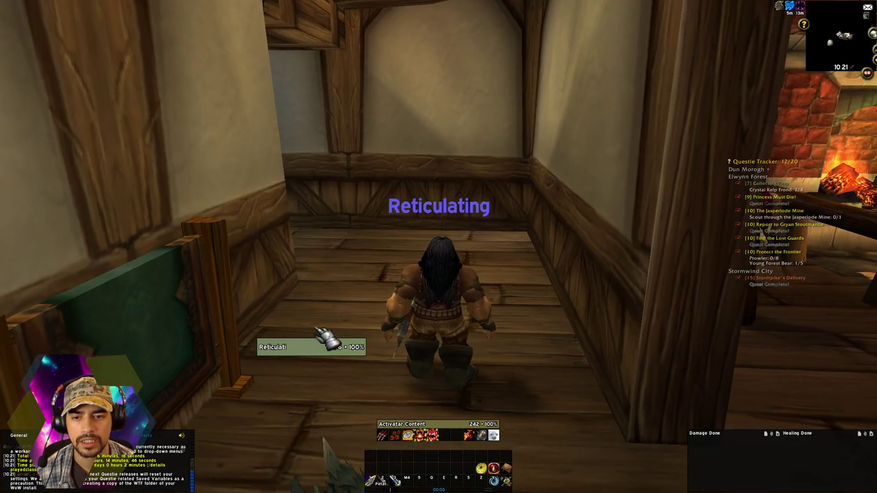
Target the hunter and its pet to examine the new player, target and pet unit frames.
{"action": "left_click", "coordinate": [317, 355]}
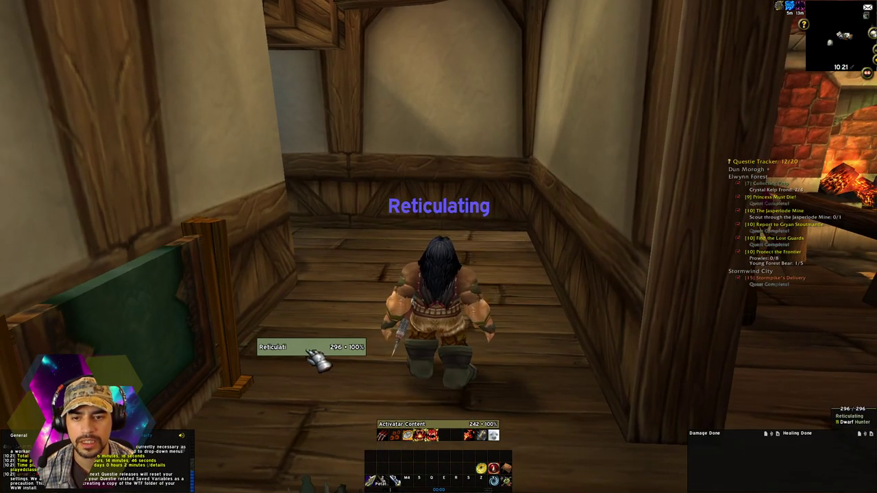
{"action": "left_click_drag", "start_coordinate": [316, 356], "coordinate": [390, 351]}
{"action": "key", "text": "w"}
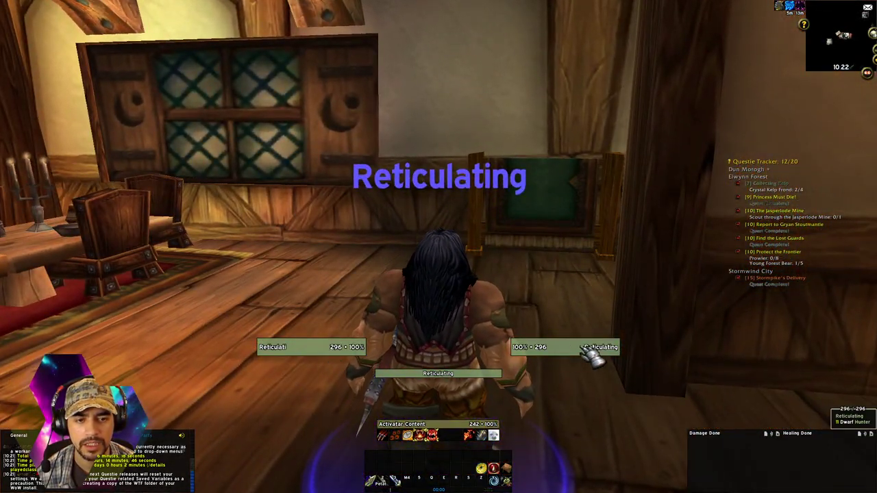
{"action": "left_click_drag", "start_coordinate": [439, 392], "coordinate": [521, 392]}
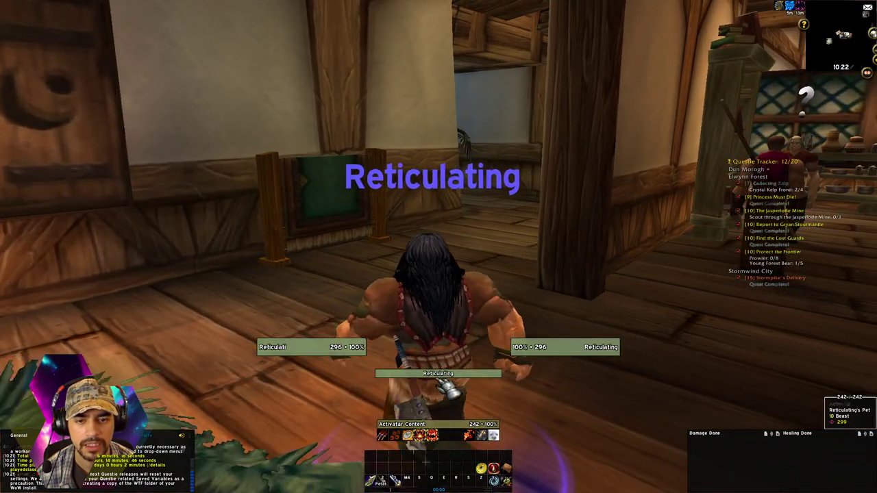
{"action": "key", "text": "d"}
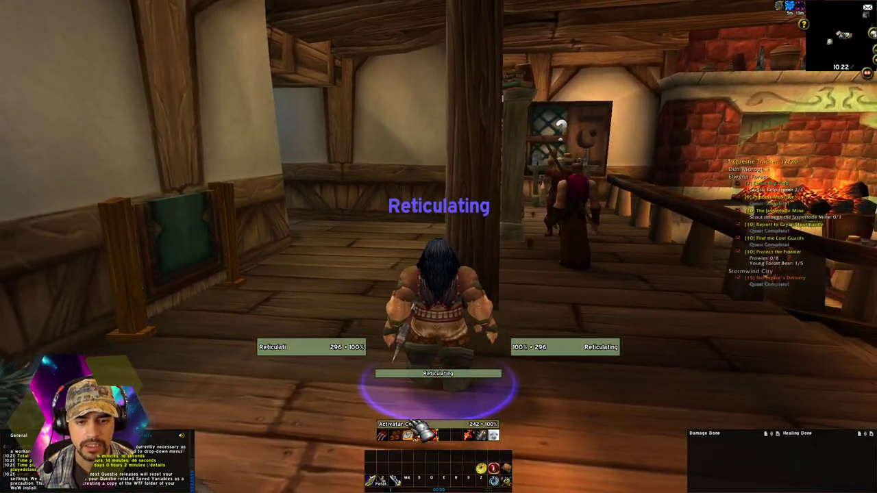
{"action": "key", "text": "a"}
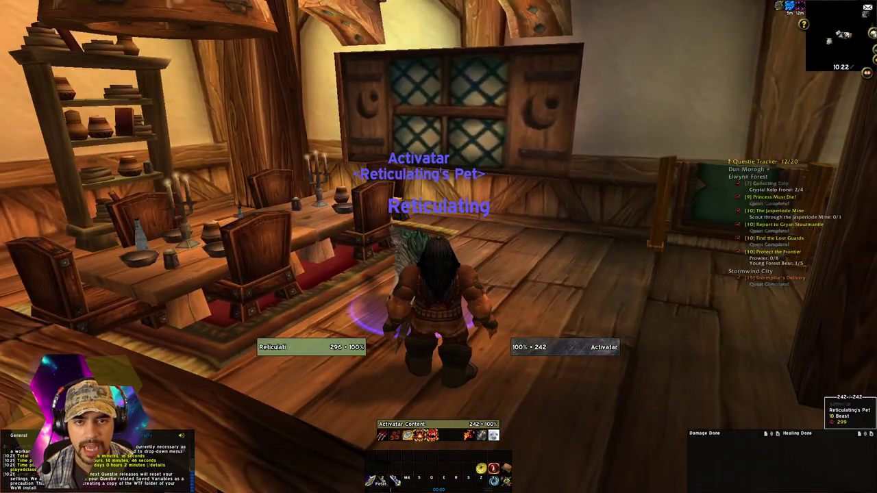
Walk around the inn and outside while targeting other characters to examine the class-colored target frames.
{"action": "left_click_drag", "start_coordinate": [465, 231], "coordinate": [447, 255]}
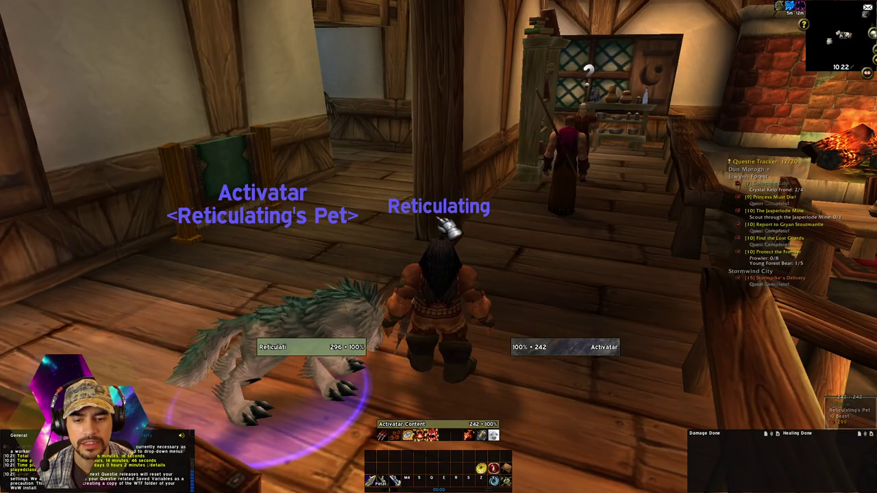
{"action": "key", "text": "w"}
{"action": "key", "text": "w"}
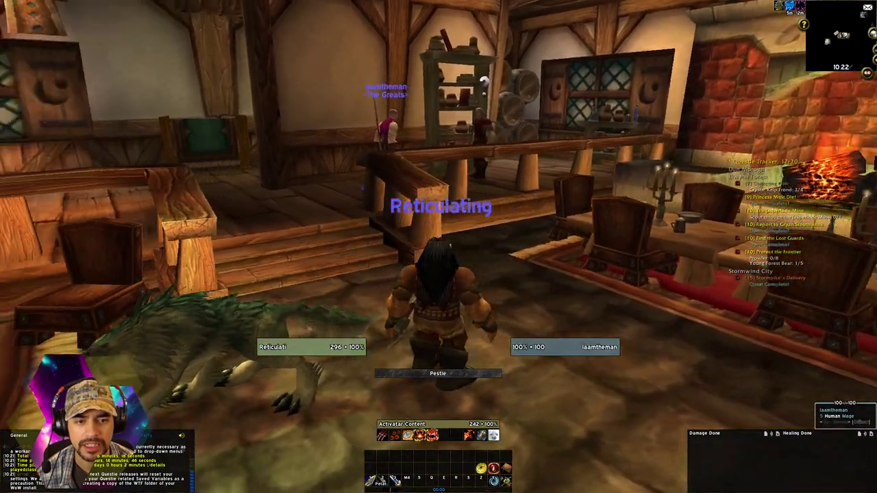
{"action": "key", "text": "a"}
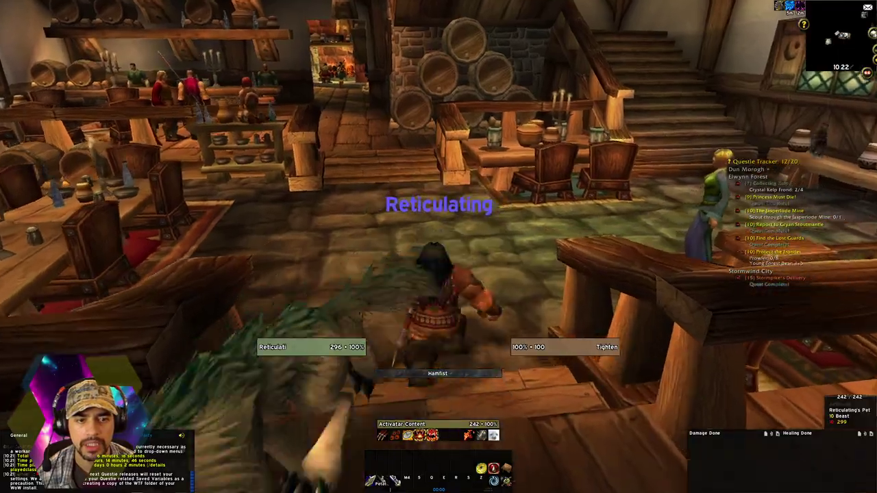
{"action": "key", "text": "d"}
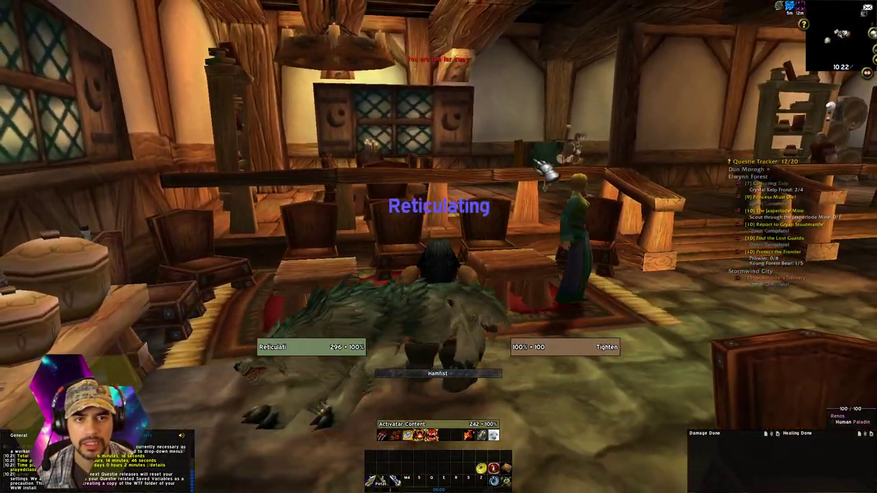
{"action": "key", "text": "w"}
{"action": "key", "text": "w"}
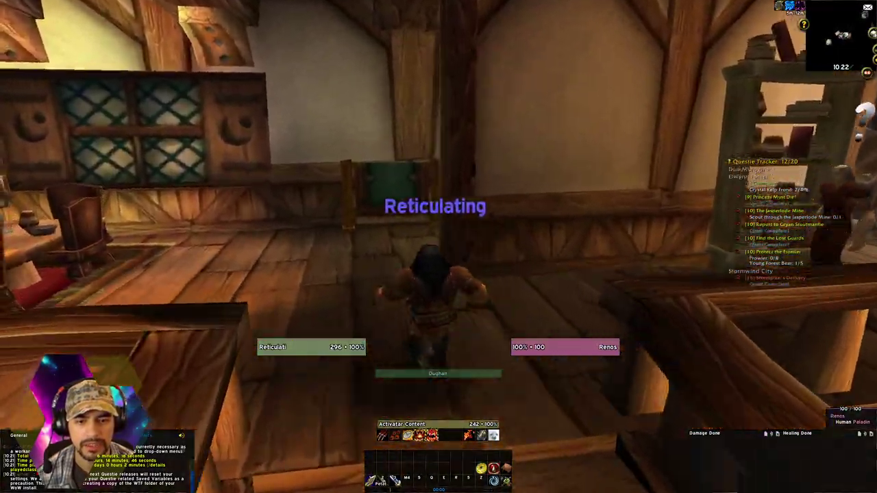
{"action": "key", "text": "a"}
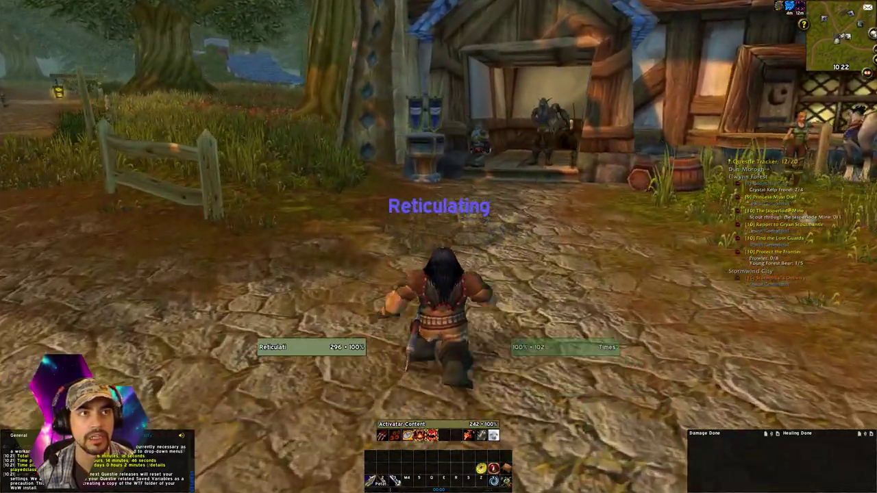
{"action": "key", "text": "w"}
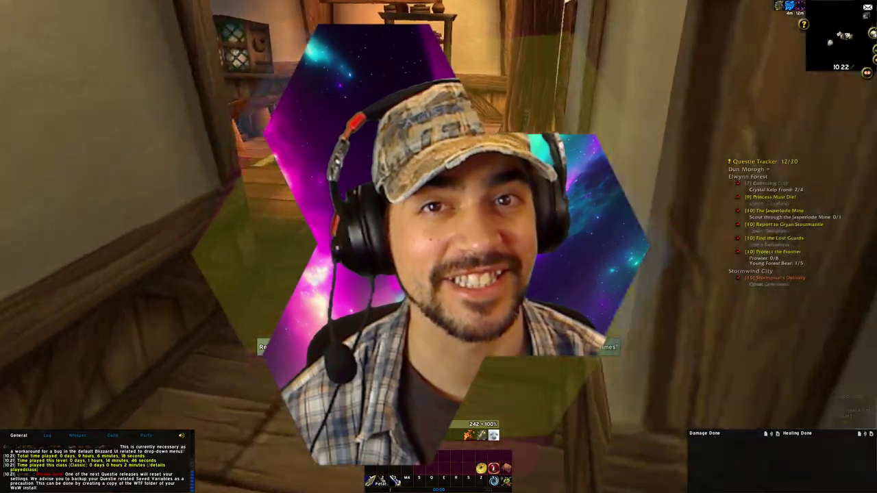
{"action": "key", "text": "a"}
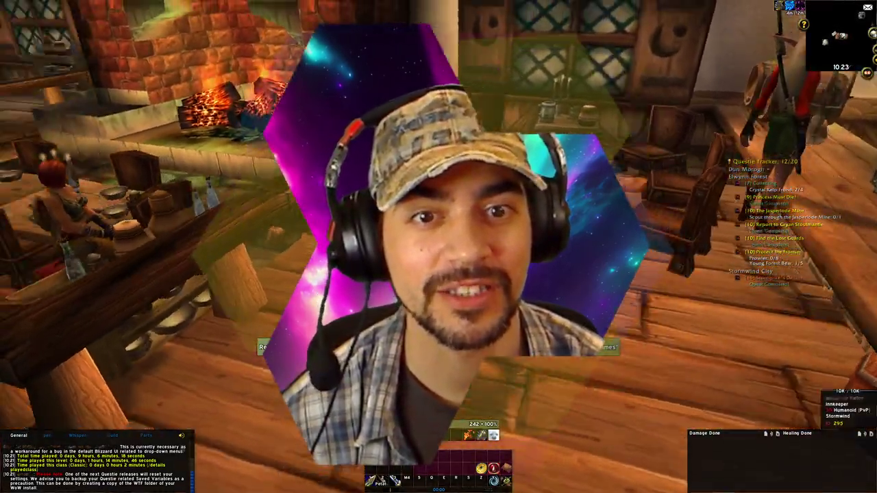
{"action": "key", "text": "a"}
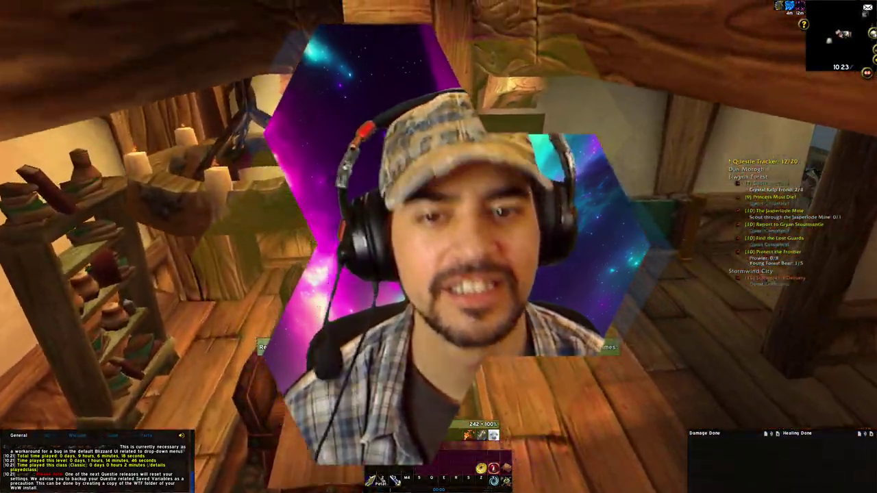
{"action": "key", "text": "a"}
{"action": "key", "text": "d"}
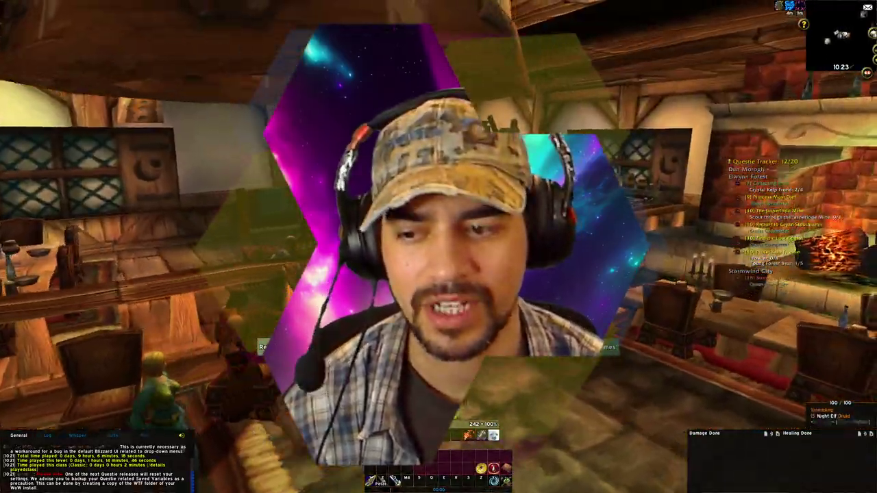
{"action": "key", "text": "a"}
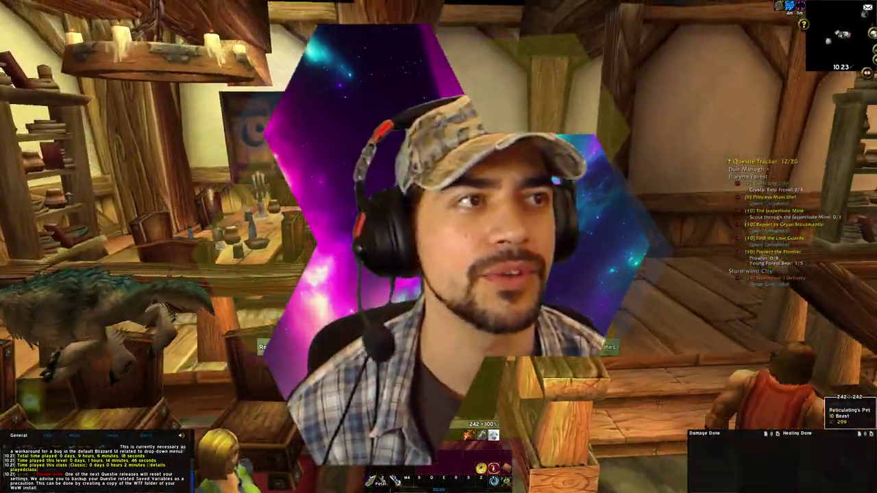
{"action": "key", "text": "a"}
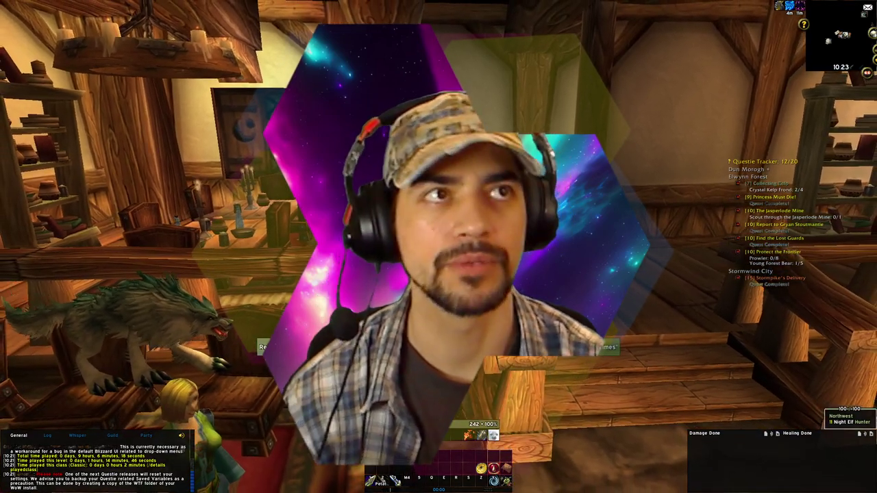